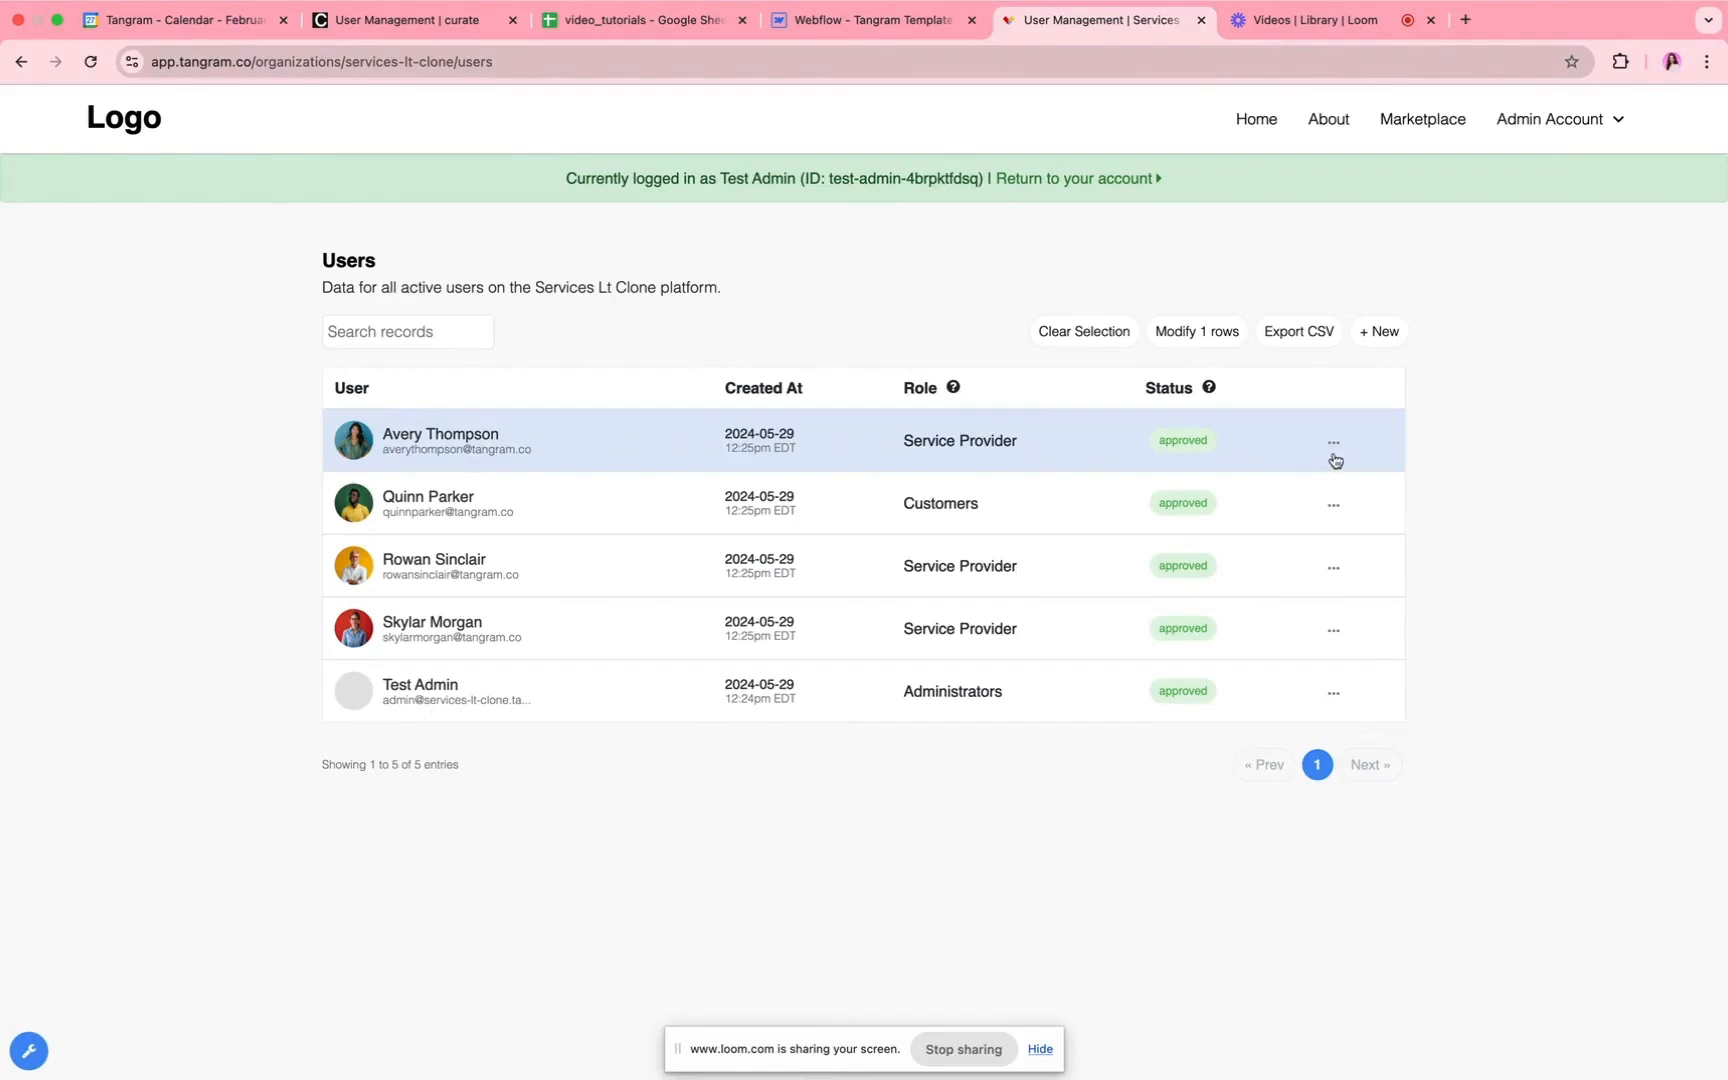
Step: Open the management page of the first listed service provider and start a five-star review, filling in the suggested reviewer's name
left_click(1334, 442)
left_click(1279, 500)
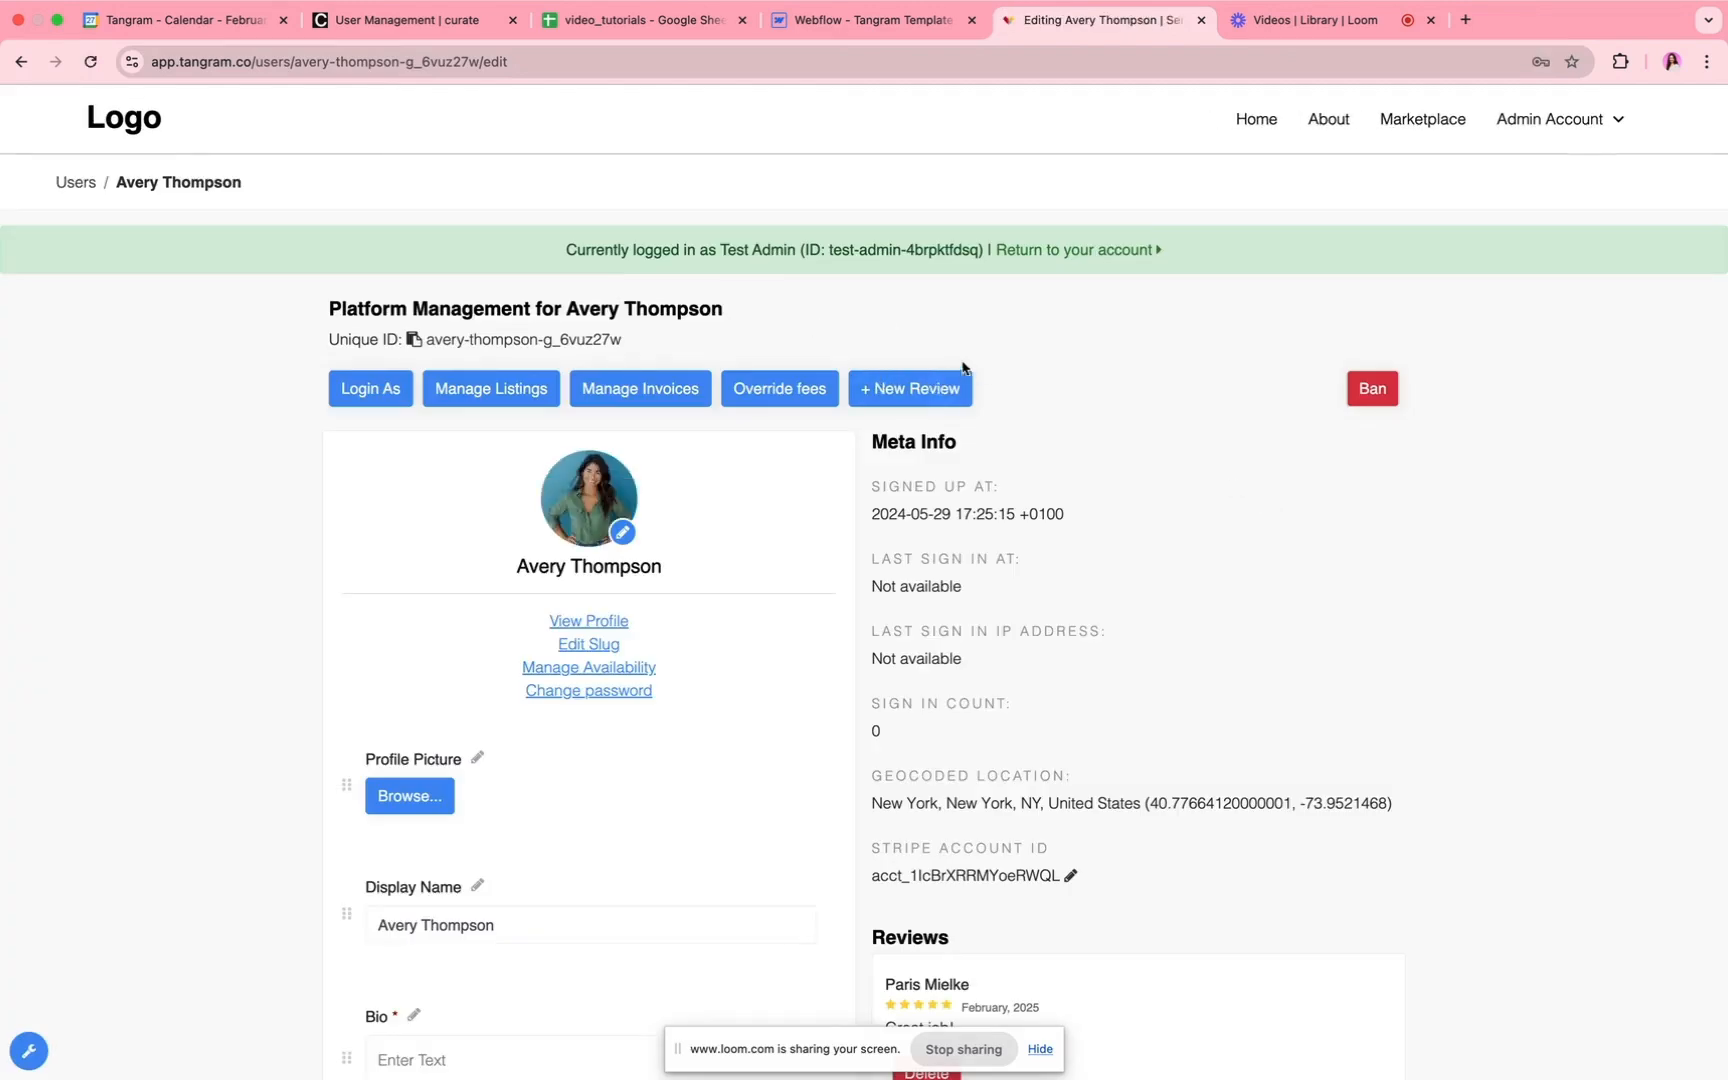
left_click(912, 390)
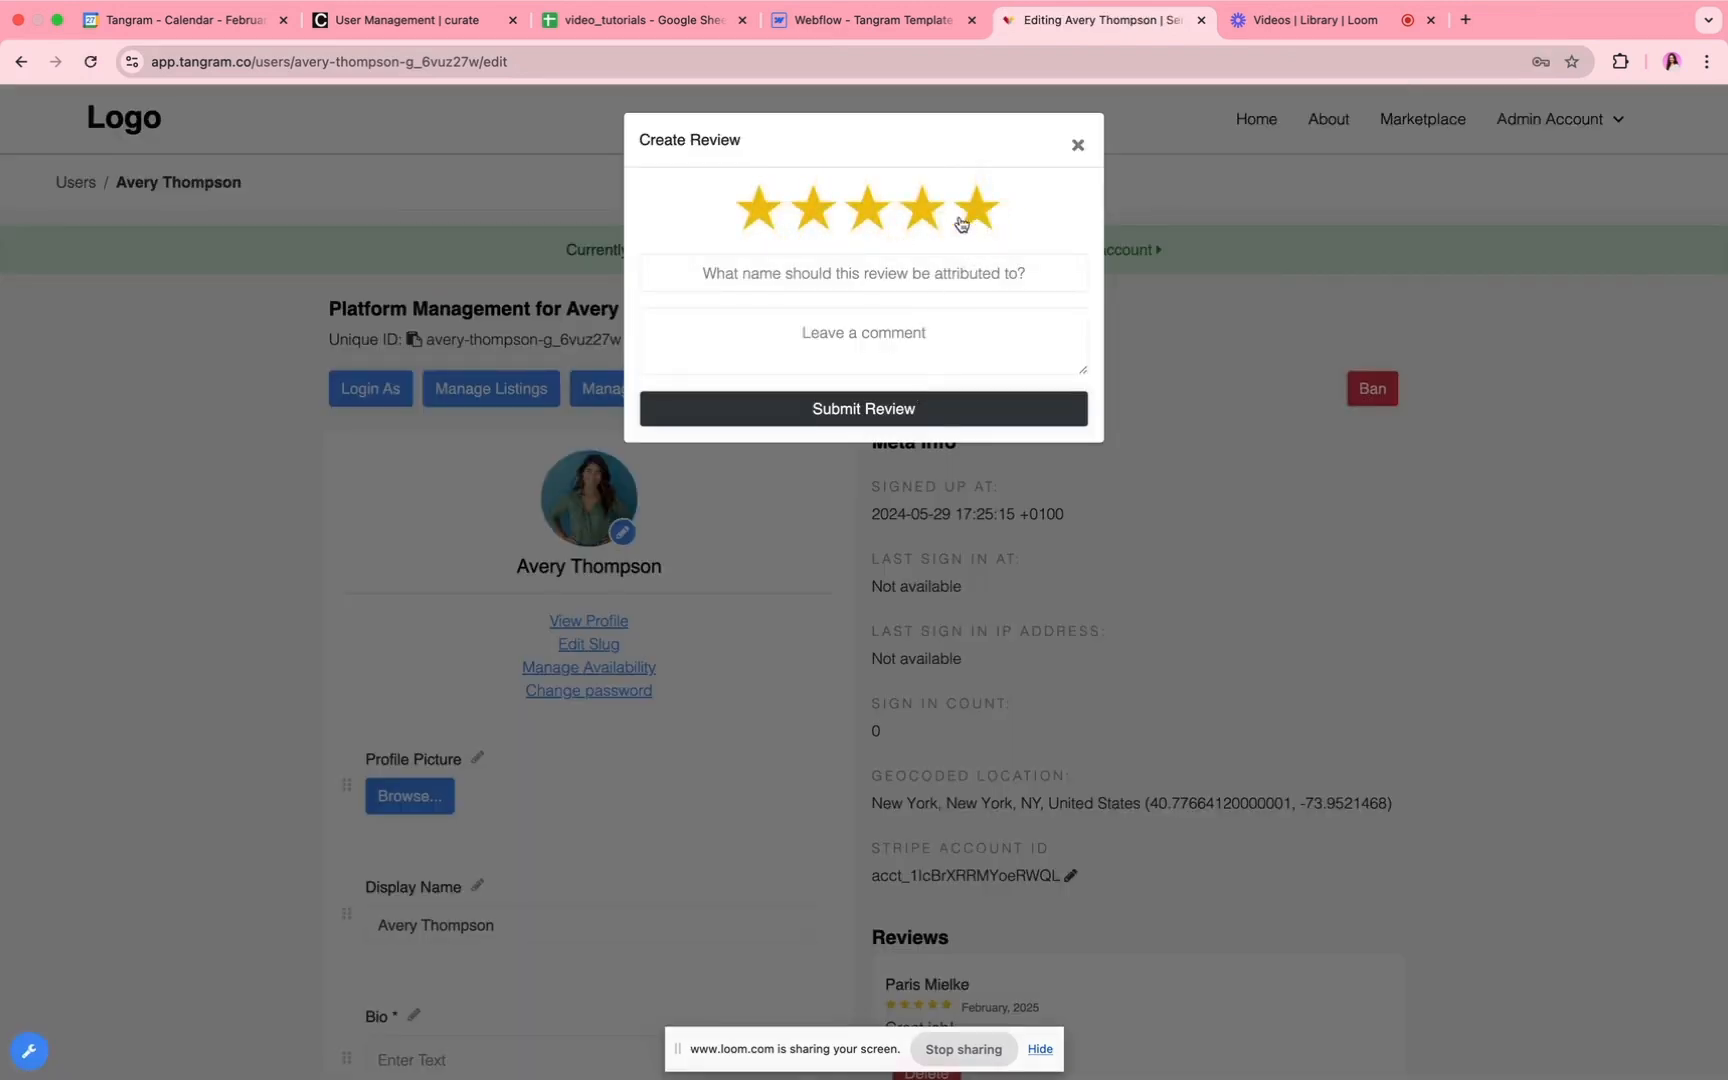
left_click(873, 270)
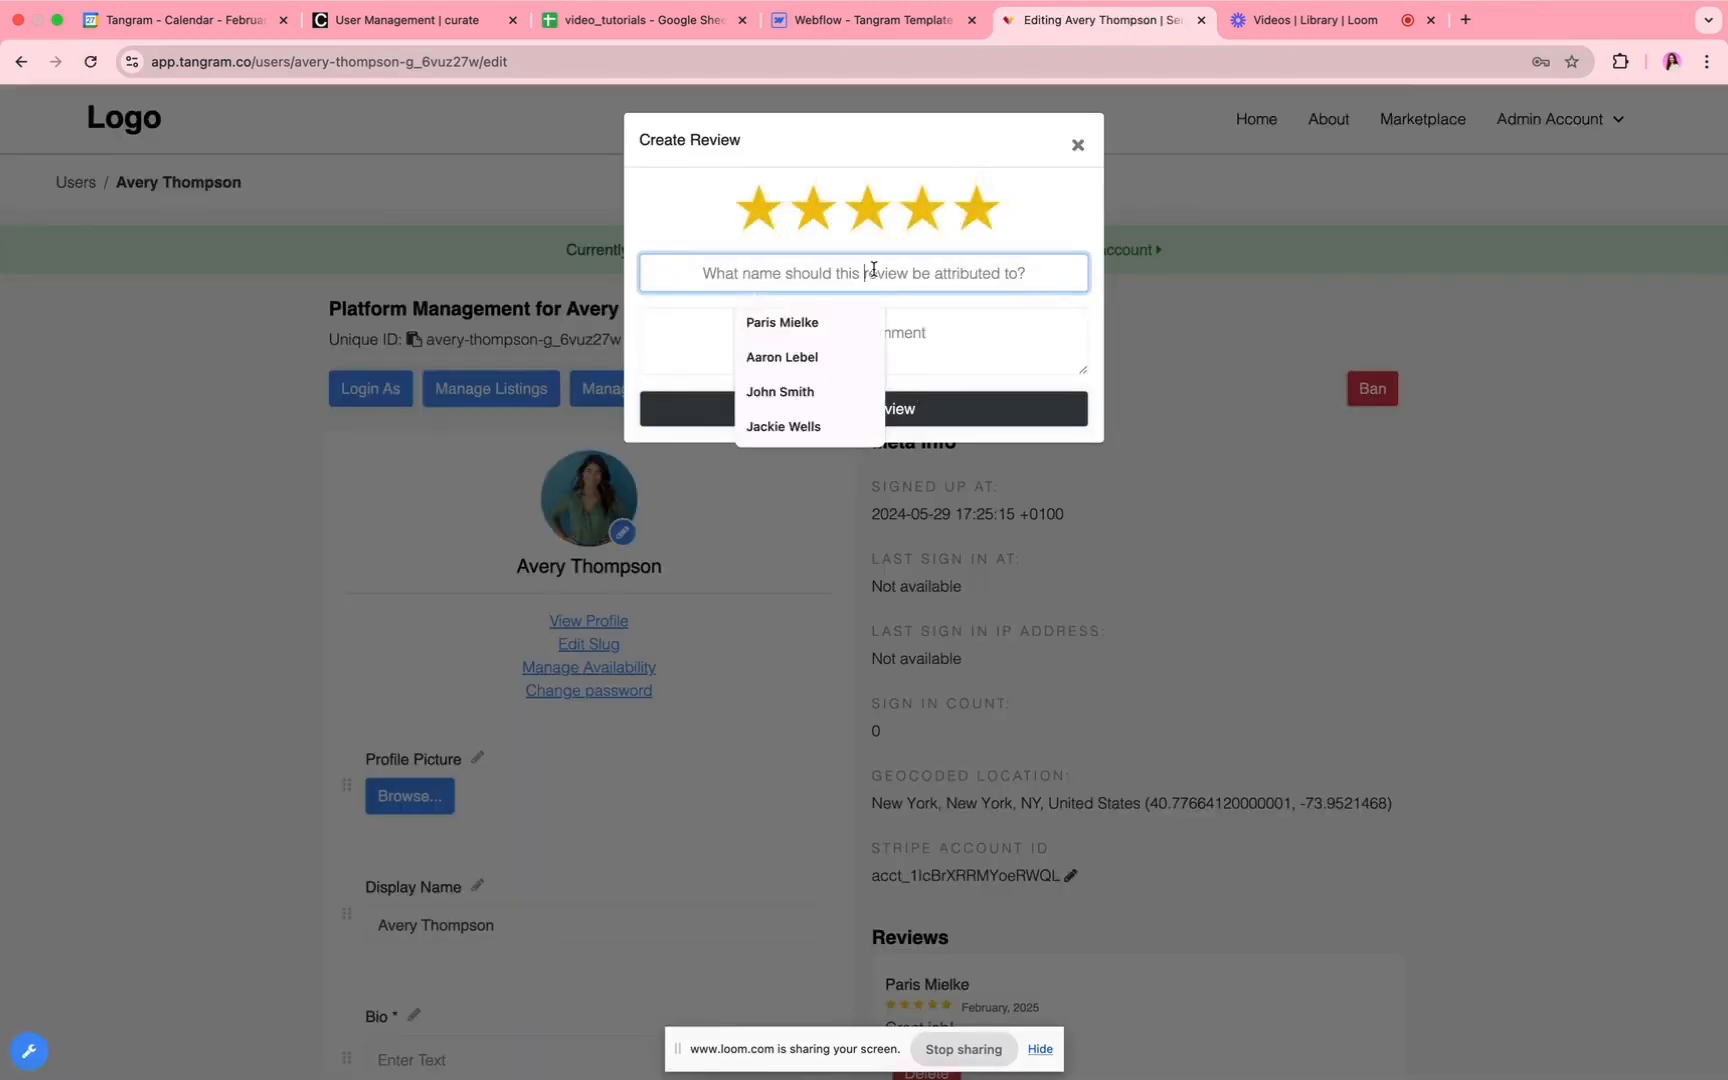
left_click(839, 322)
left_click(846, 337)
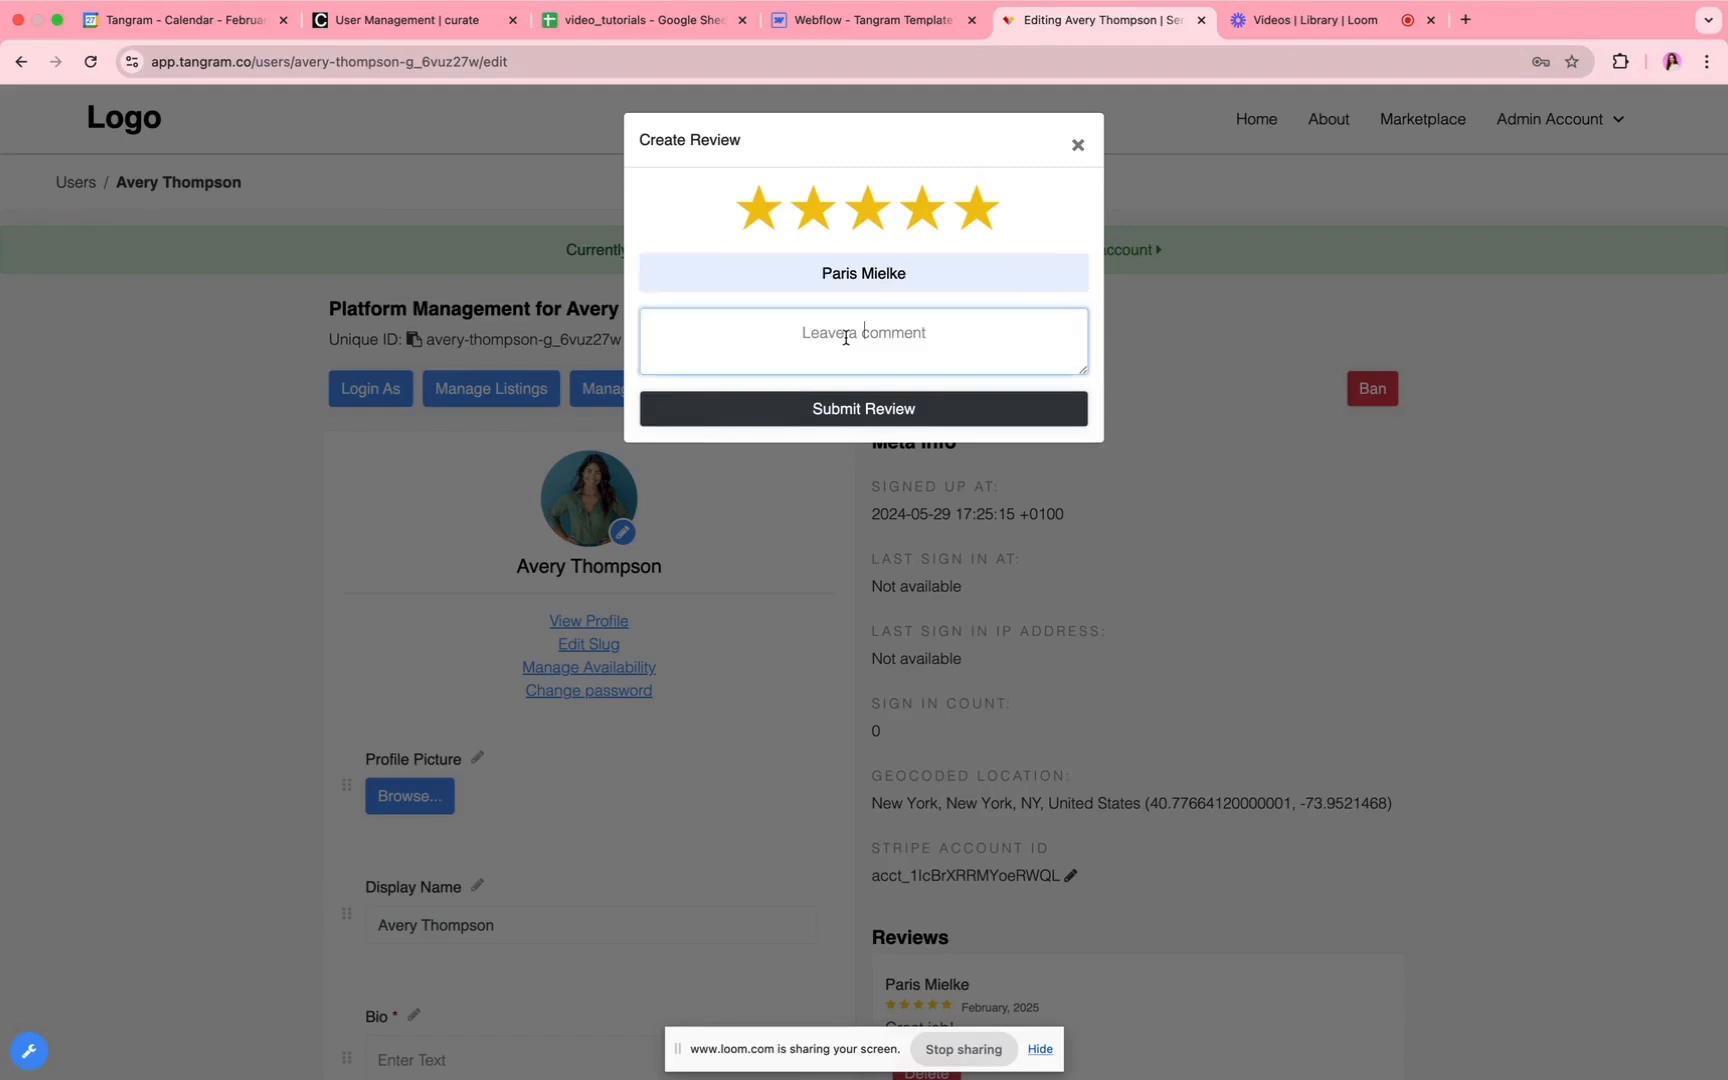
Step: Enter "Awesome job!" as the review comment and submit the review
type("Grea")
key("BackSpace")
key("BackSpace")
key("BackSpace")
key("BackSpace")
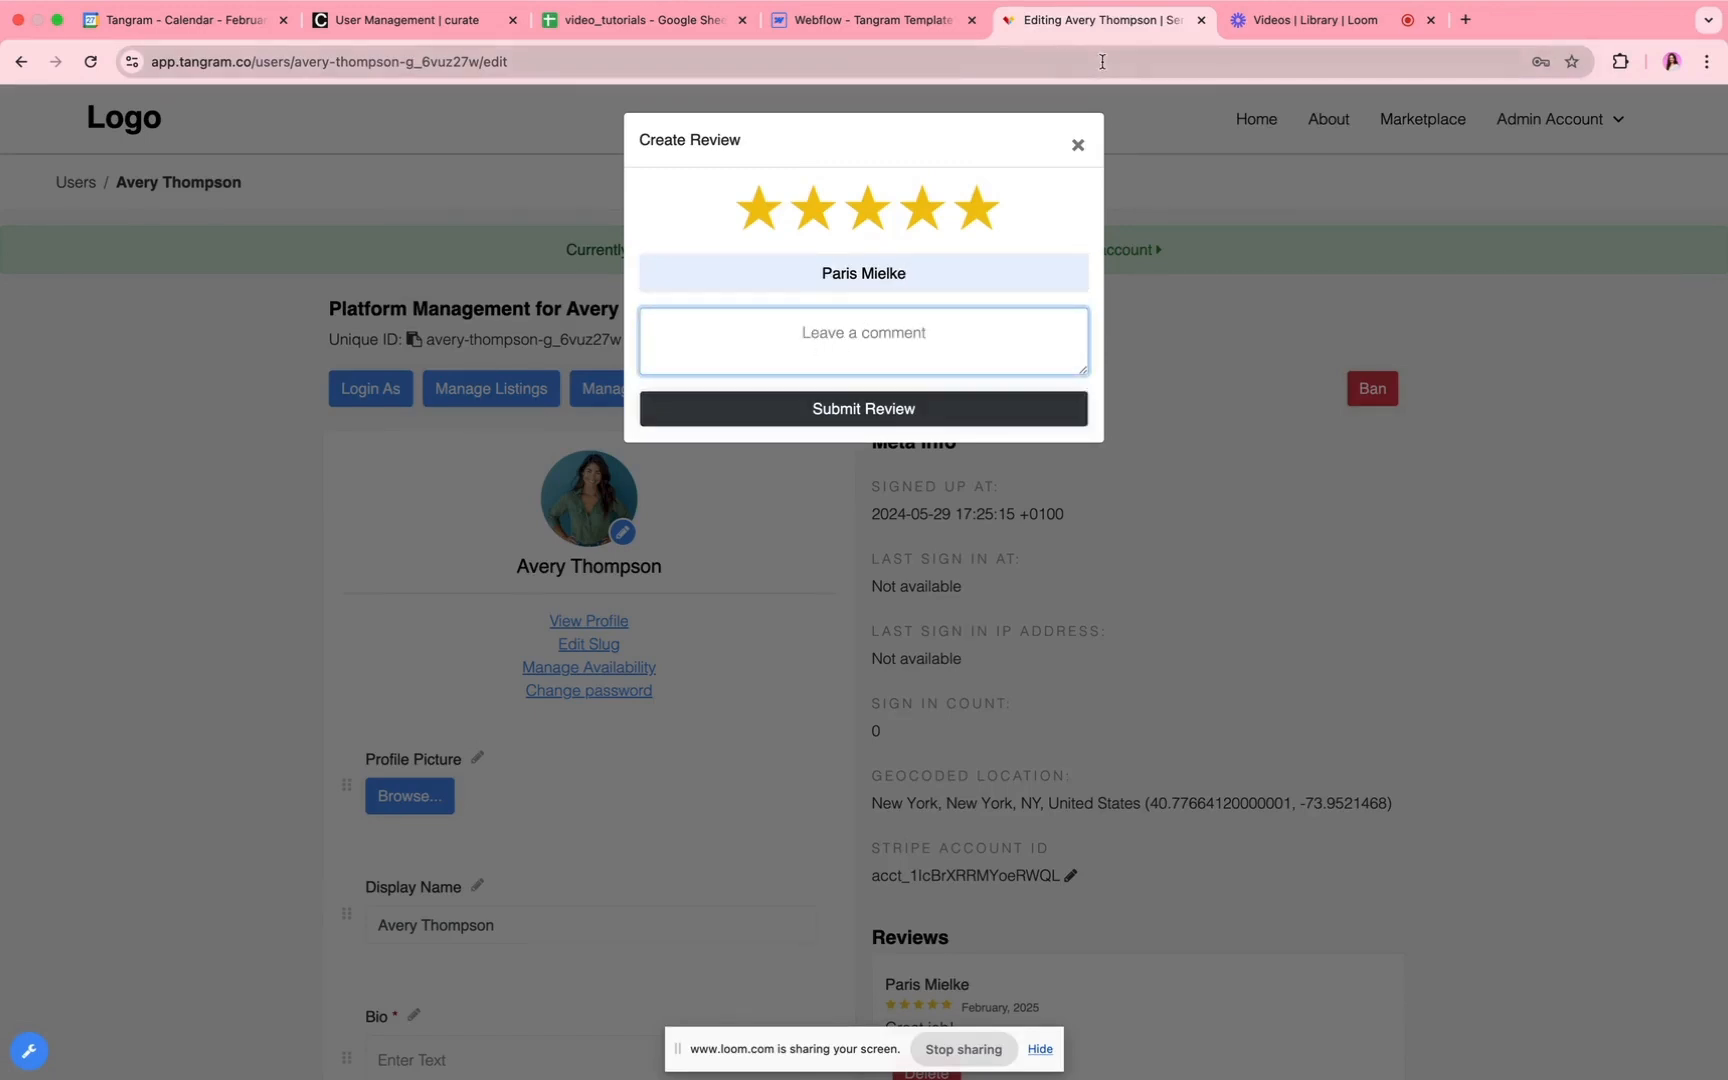
type("Awesome job!")
left_click(835, 456)
left_click(897, 400)
left_click(897, 407)
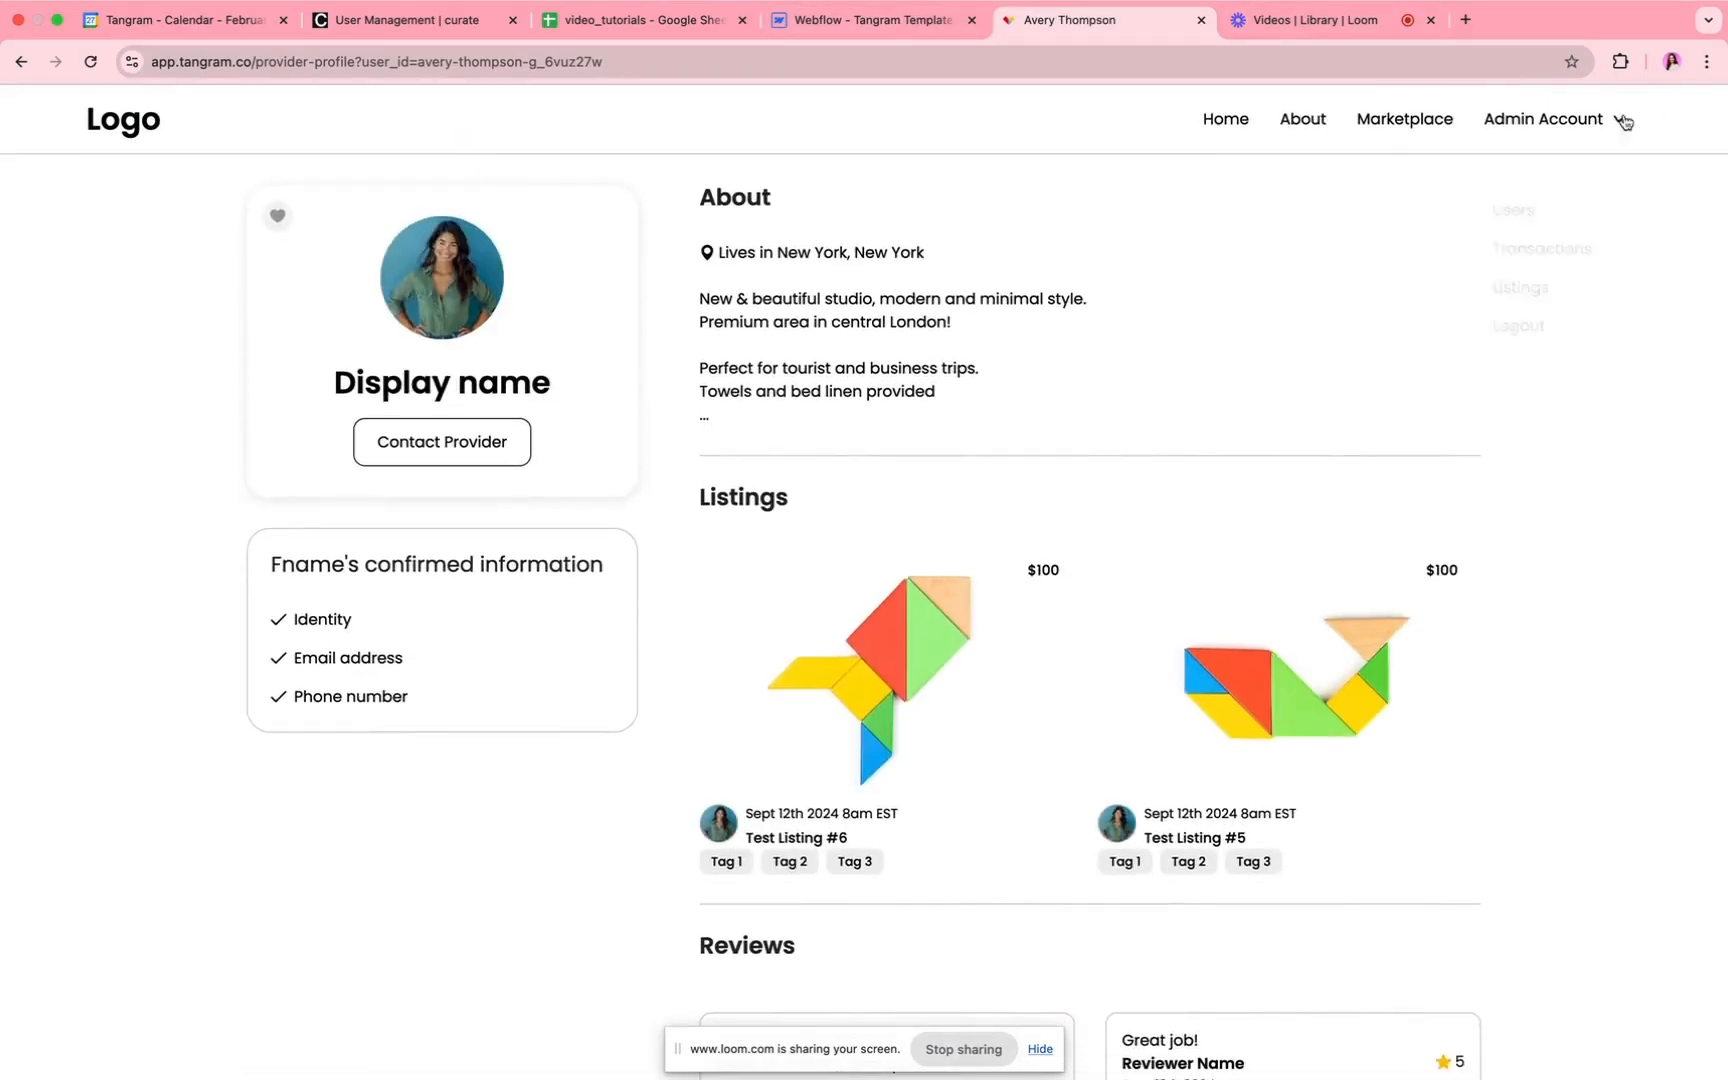
Step: Reopen the same service provider's management page from the user list and check the Reviews section
mouse_move(1556, 132)
left_click(1541, 166)
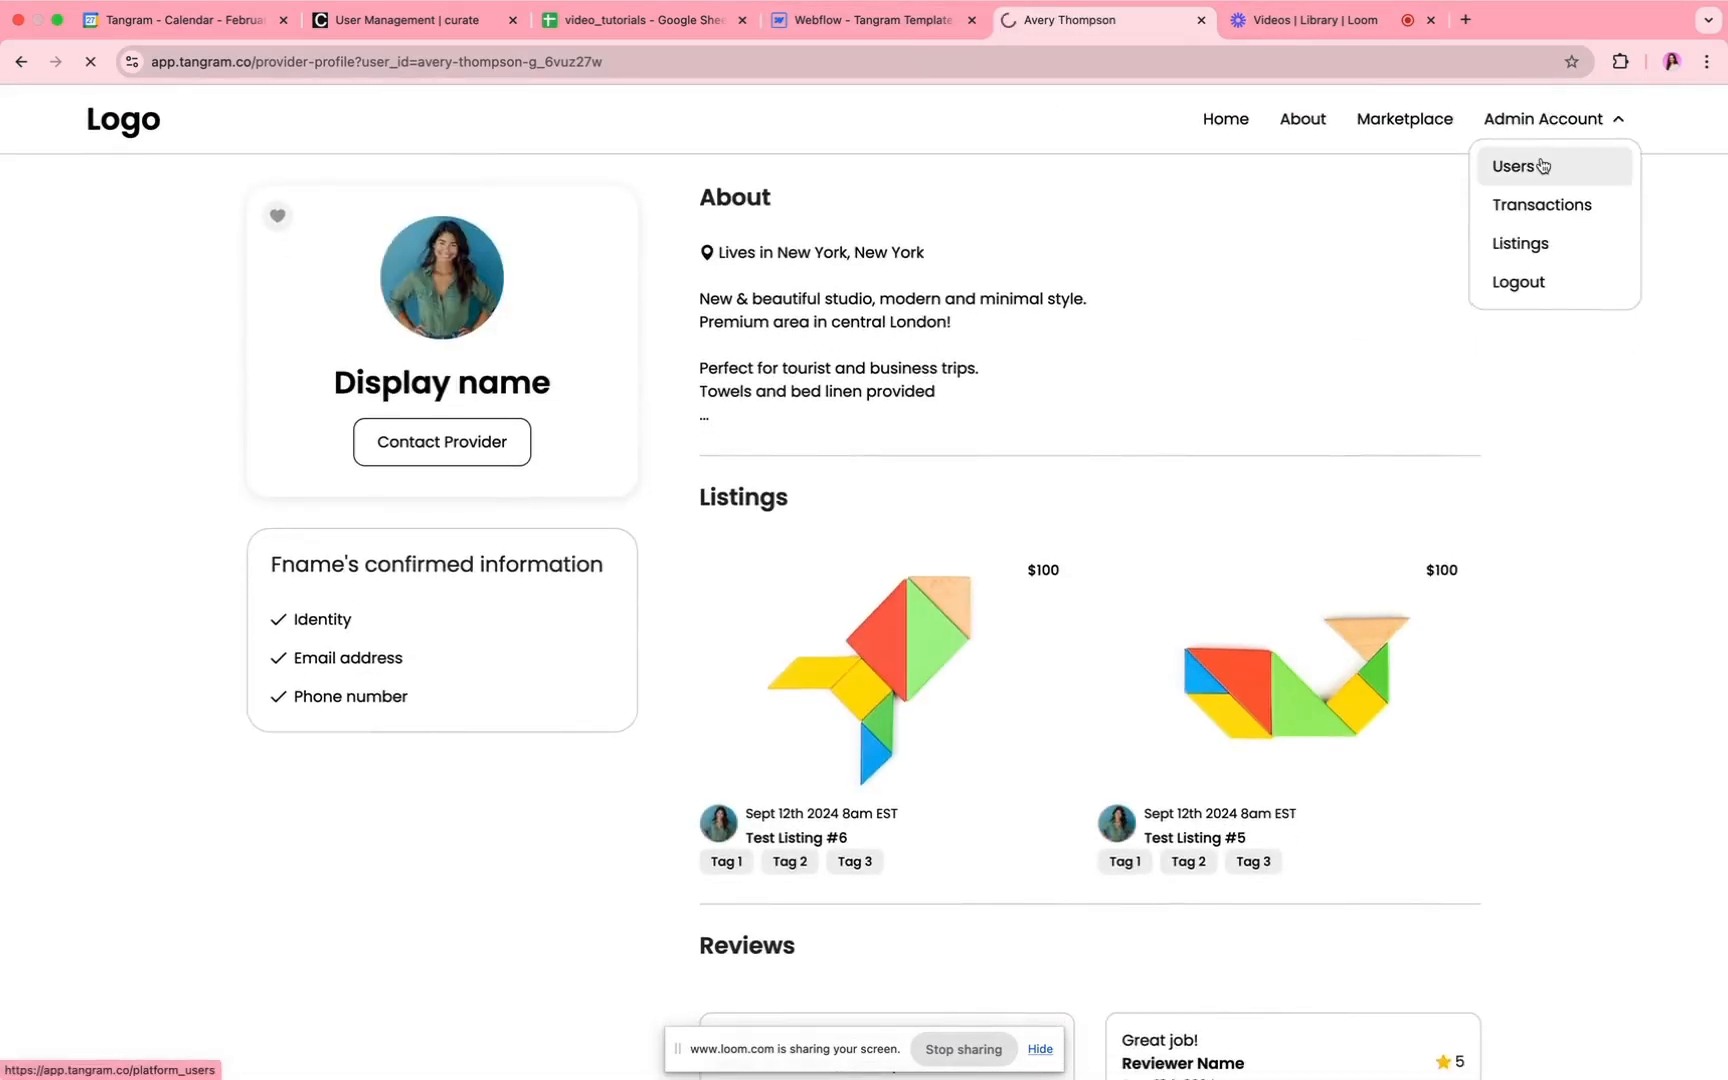
left_click(1335, 443)
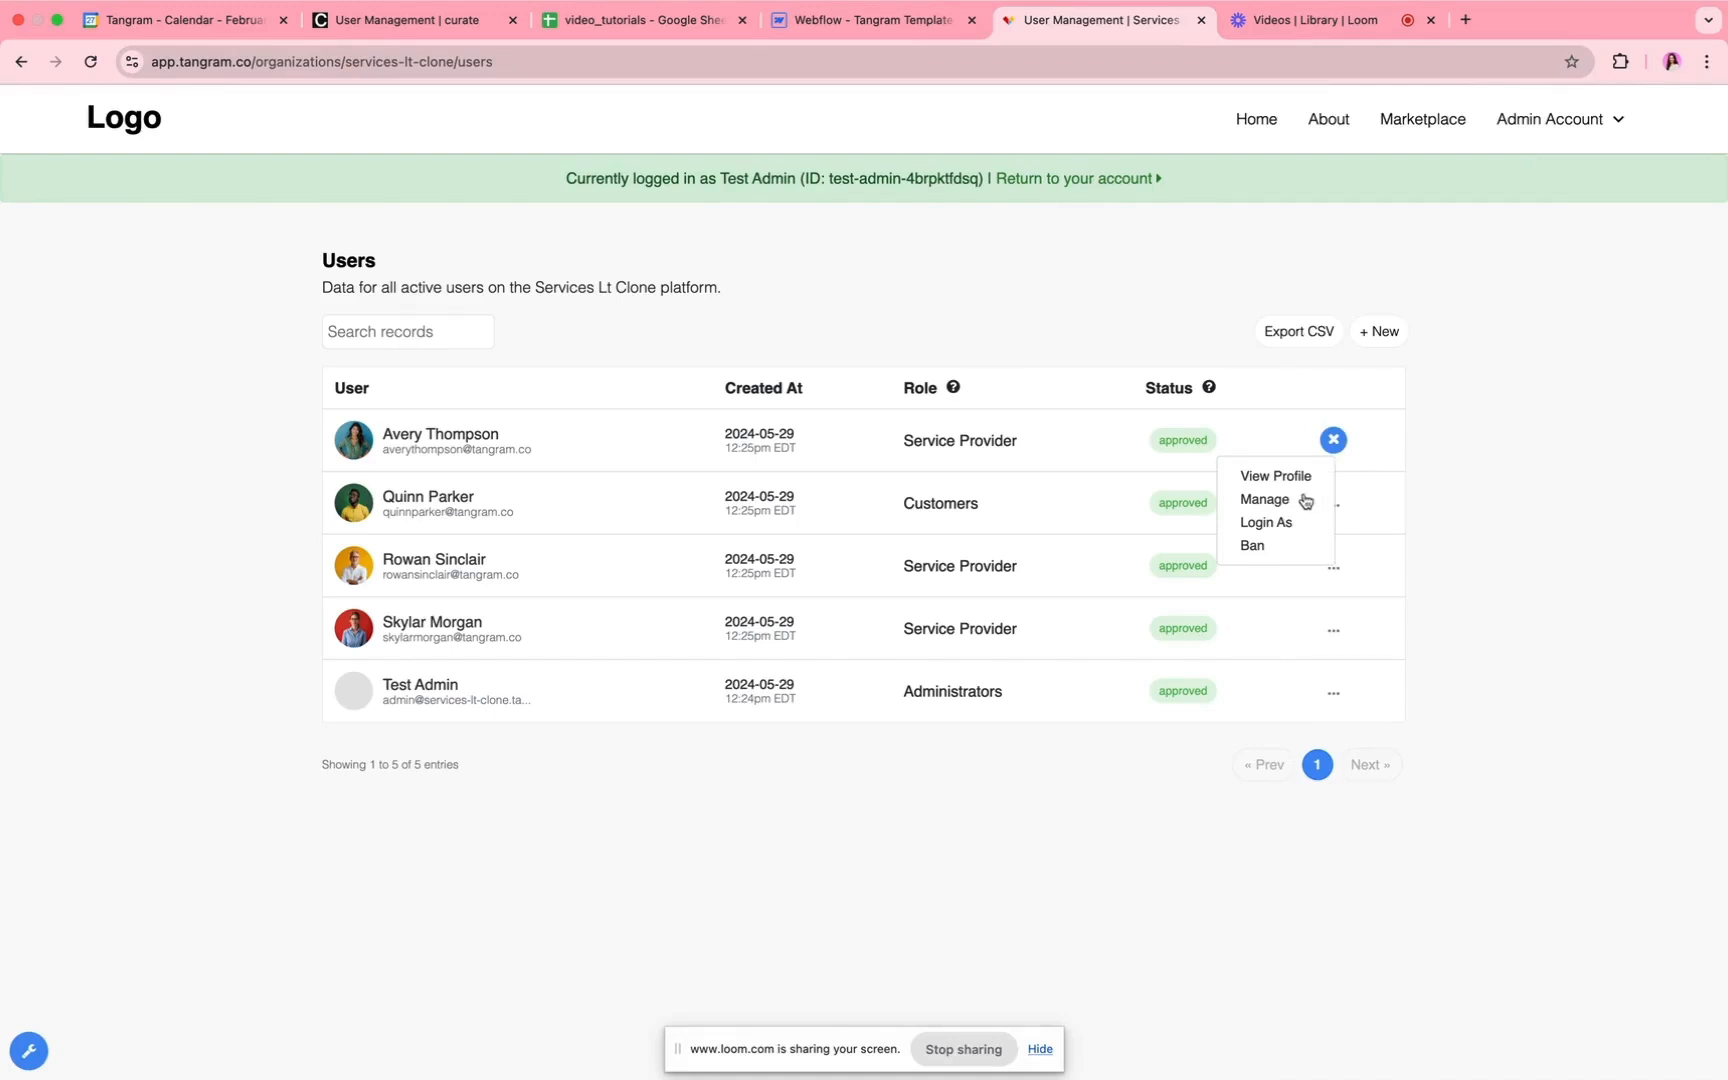
left_click(1290, 500)
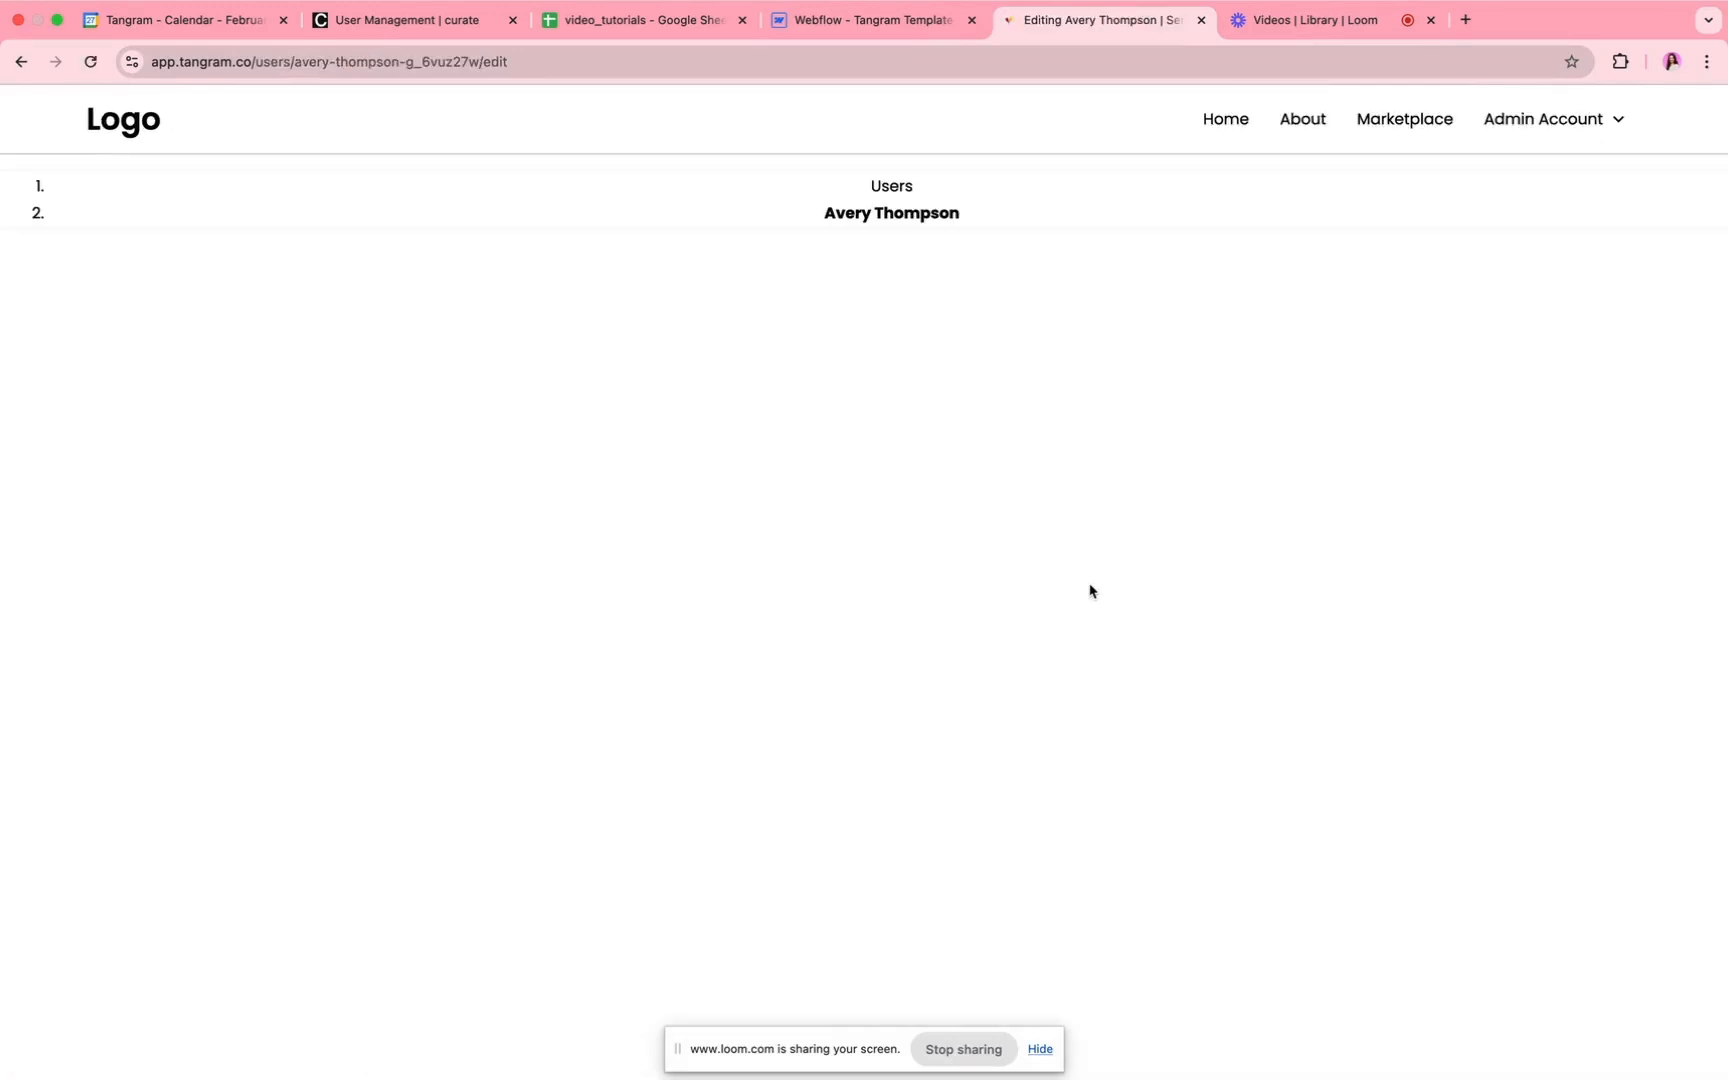
scroll(1088, 590, "down", 10)
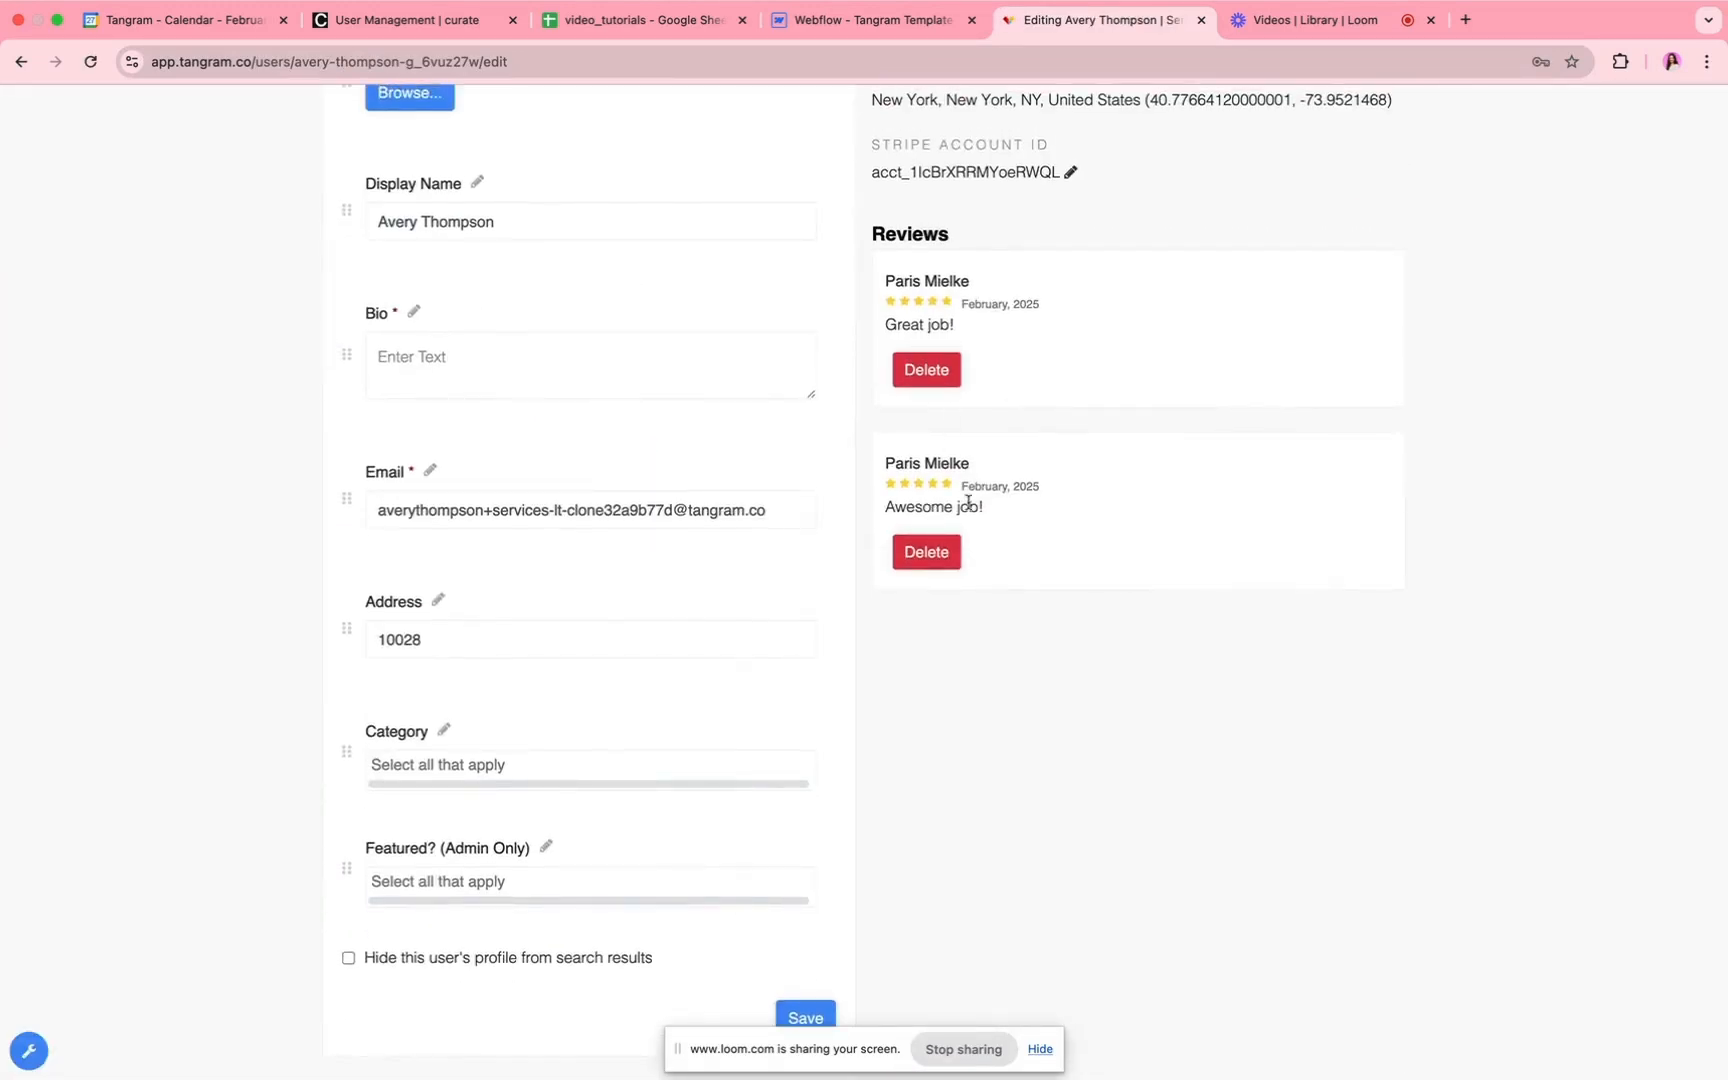
scroll(1027, 370, "up", 5)
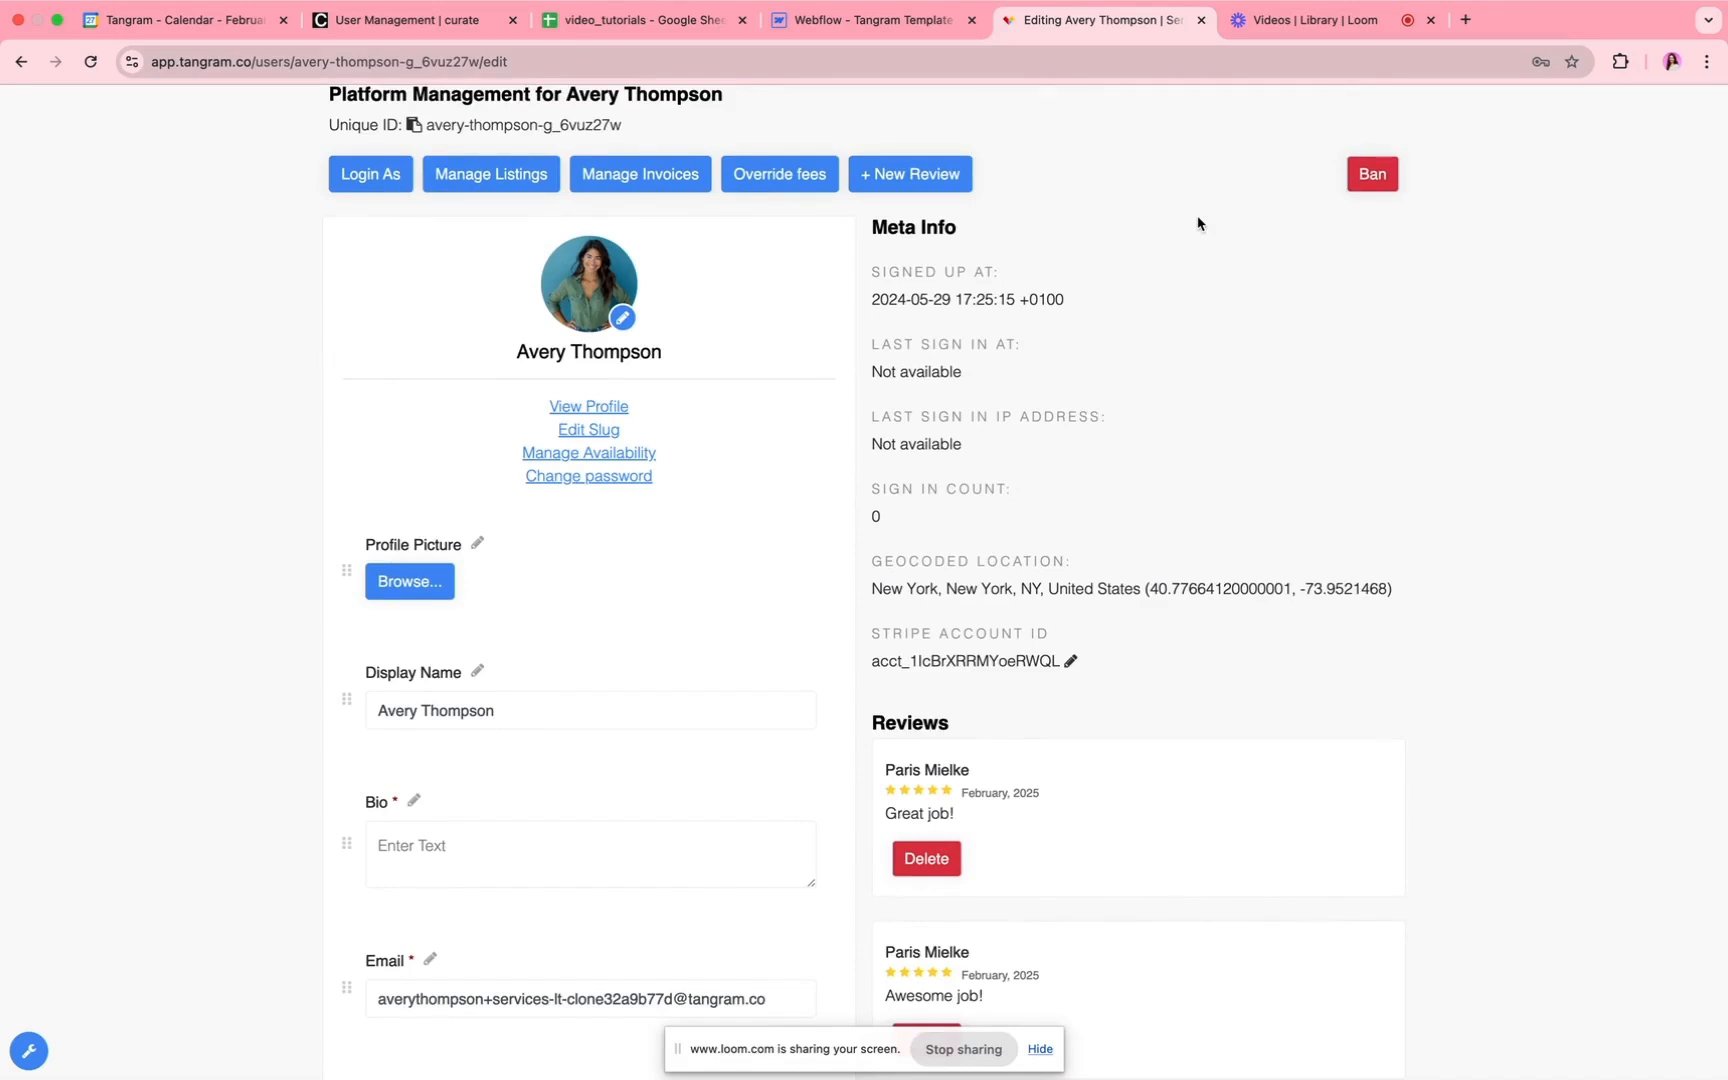
scroll(1198, 223, "up", 5)
Step: Switch to the Seller Profile page in Webflow and examine the custom attributes of the review item, comment, reviewer name, date and rating
left_click(866, 20)
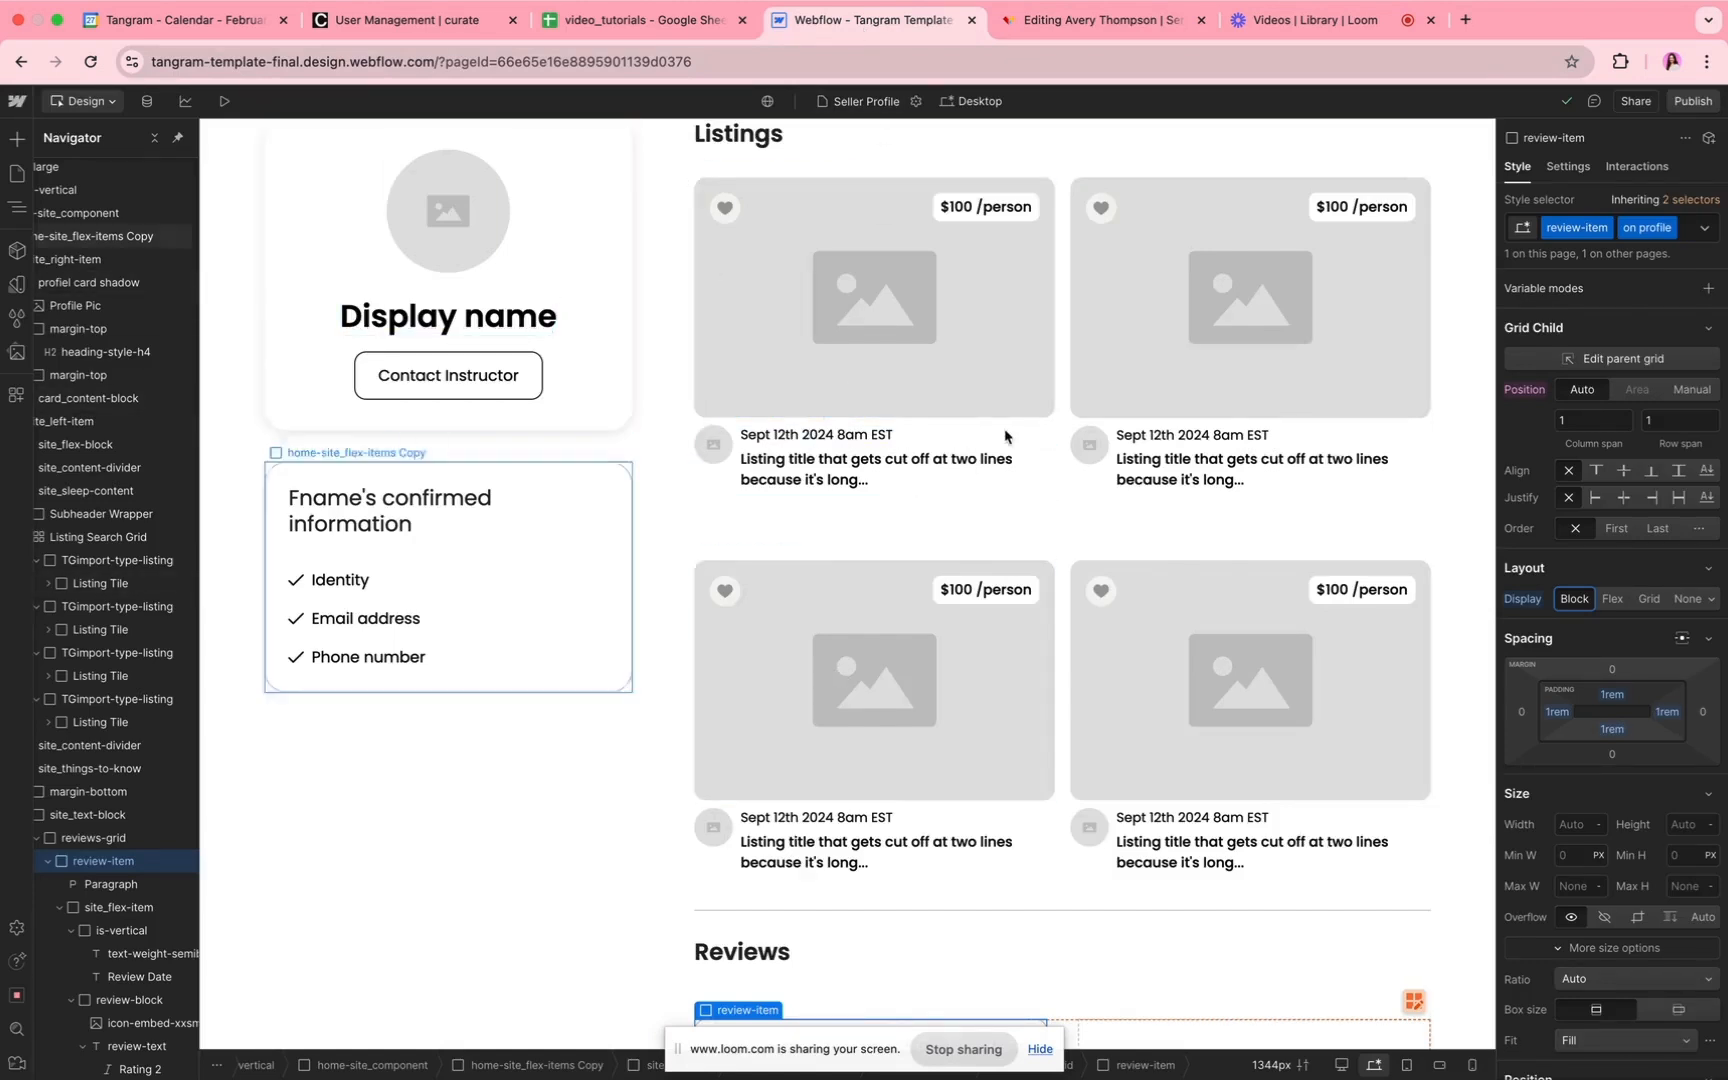
scroll(1005, 437, "up", 2)
scroll(1008, 433, "down", 4)
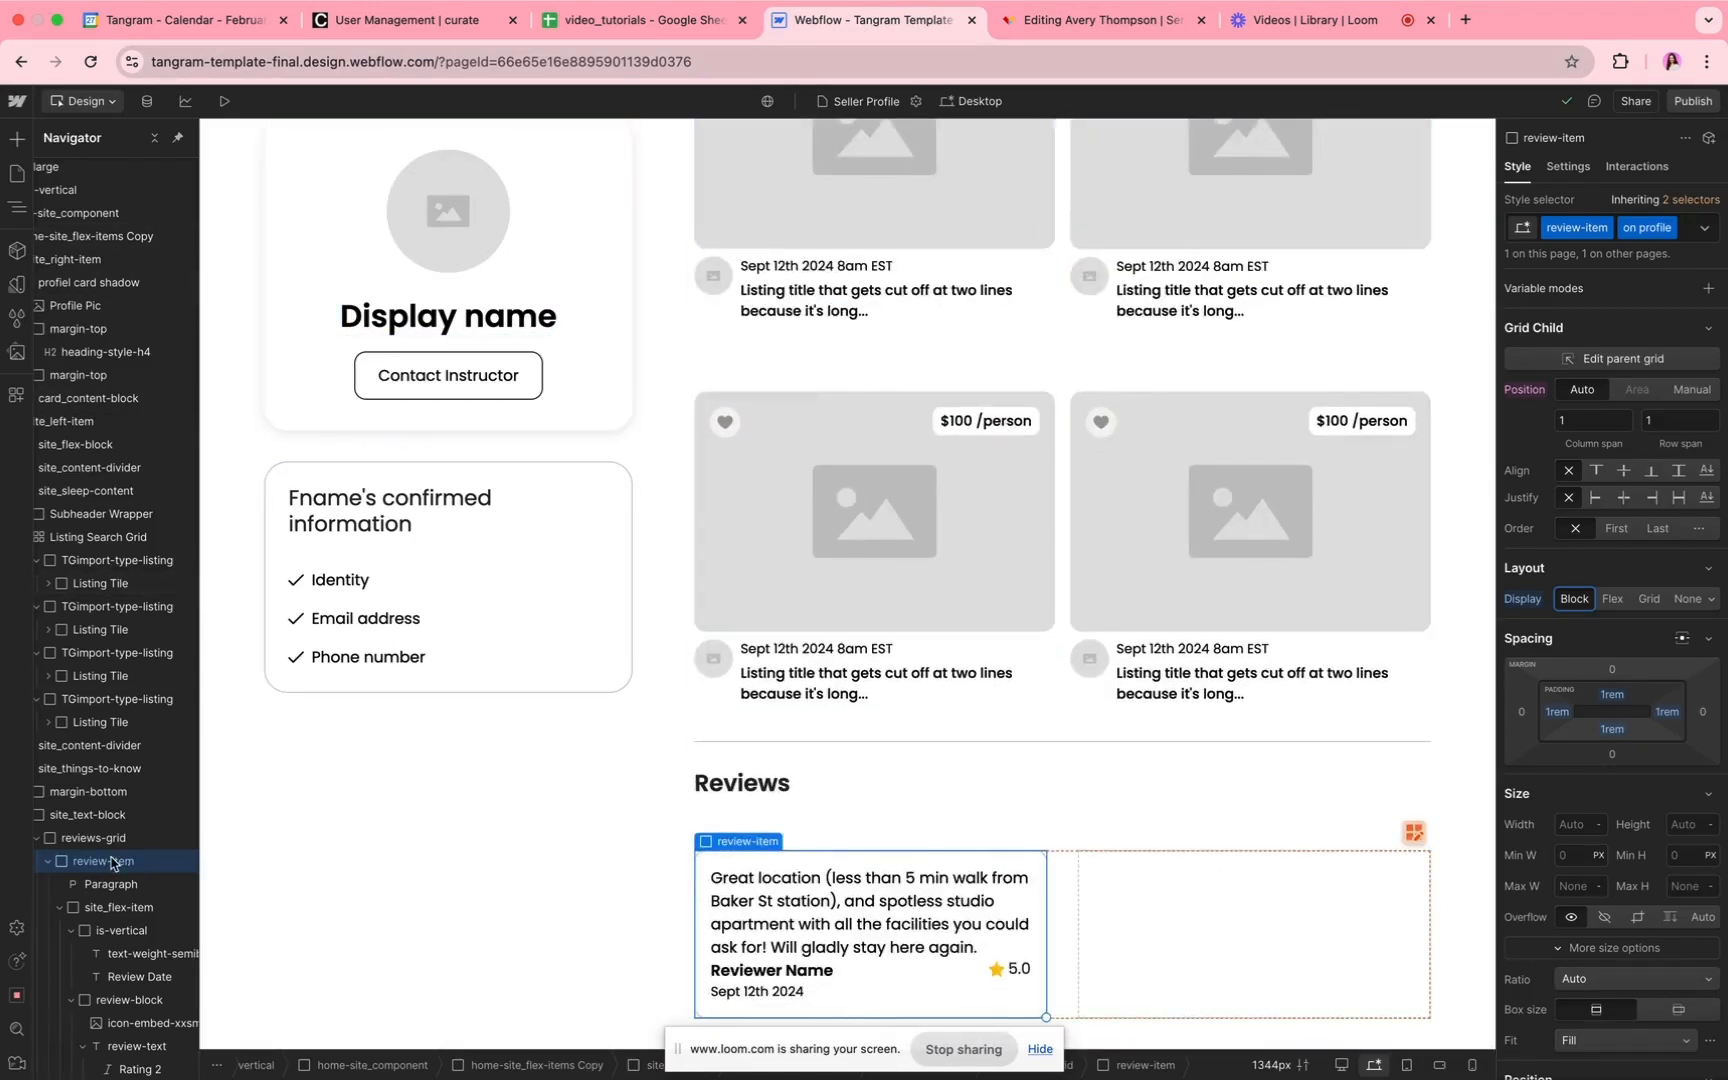
left_click(1568, 168)
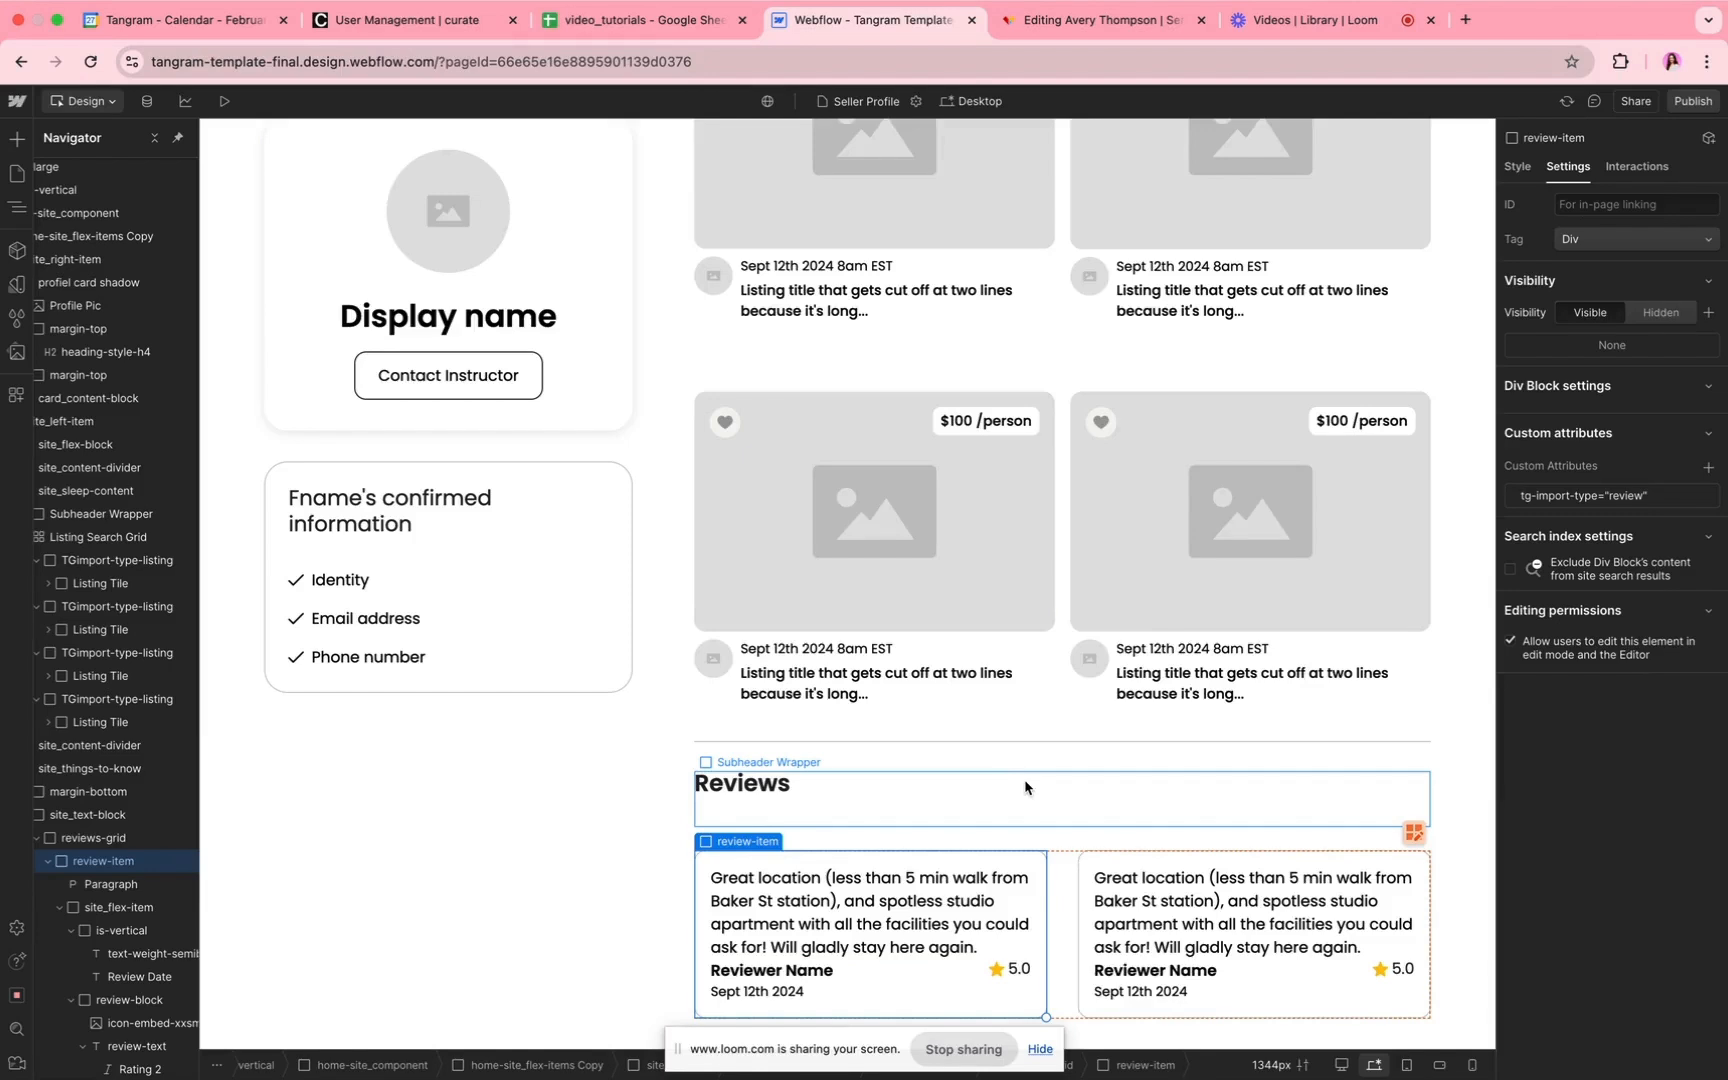
scroll(1025, 787, "down", 2)
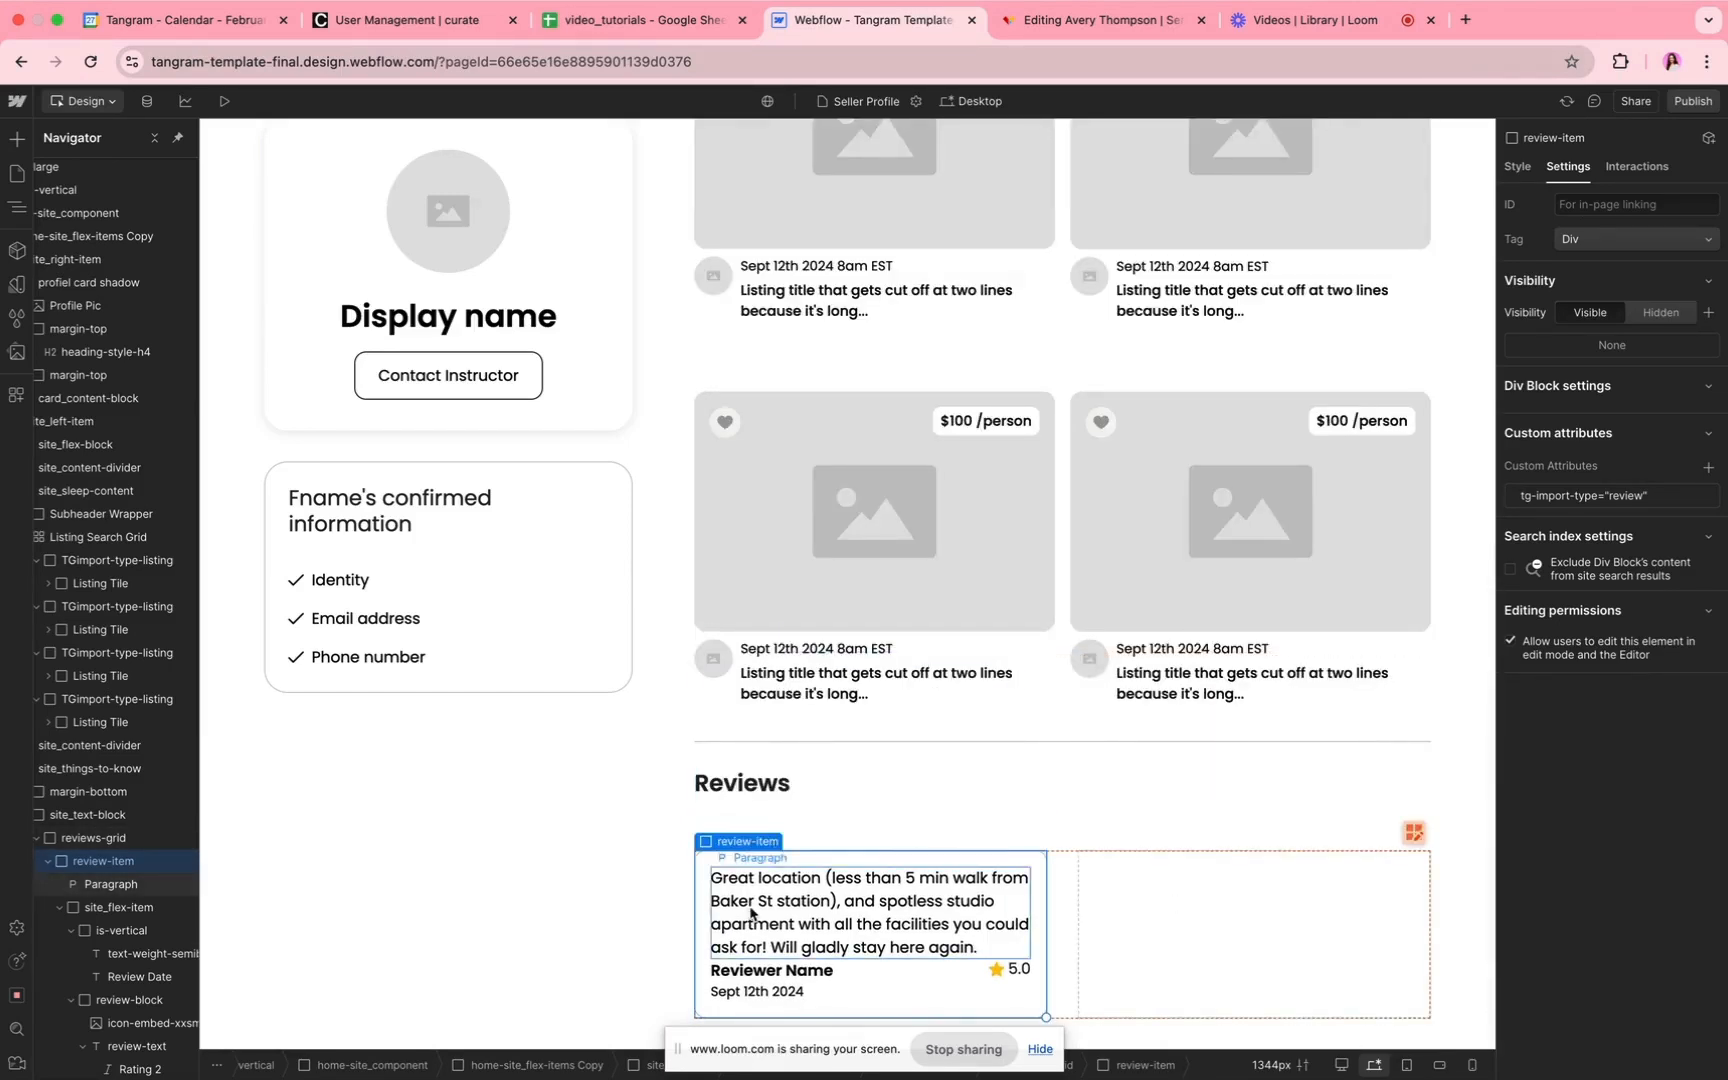
left_click(790, 912)
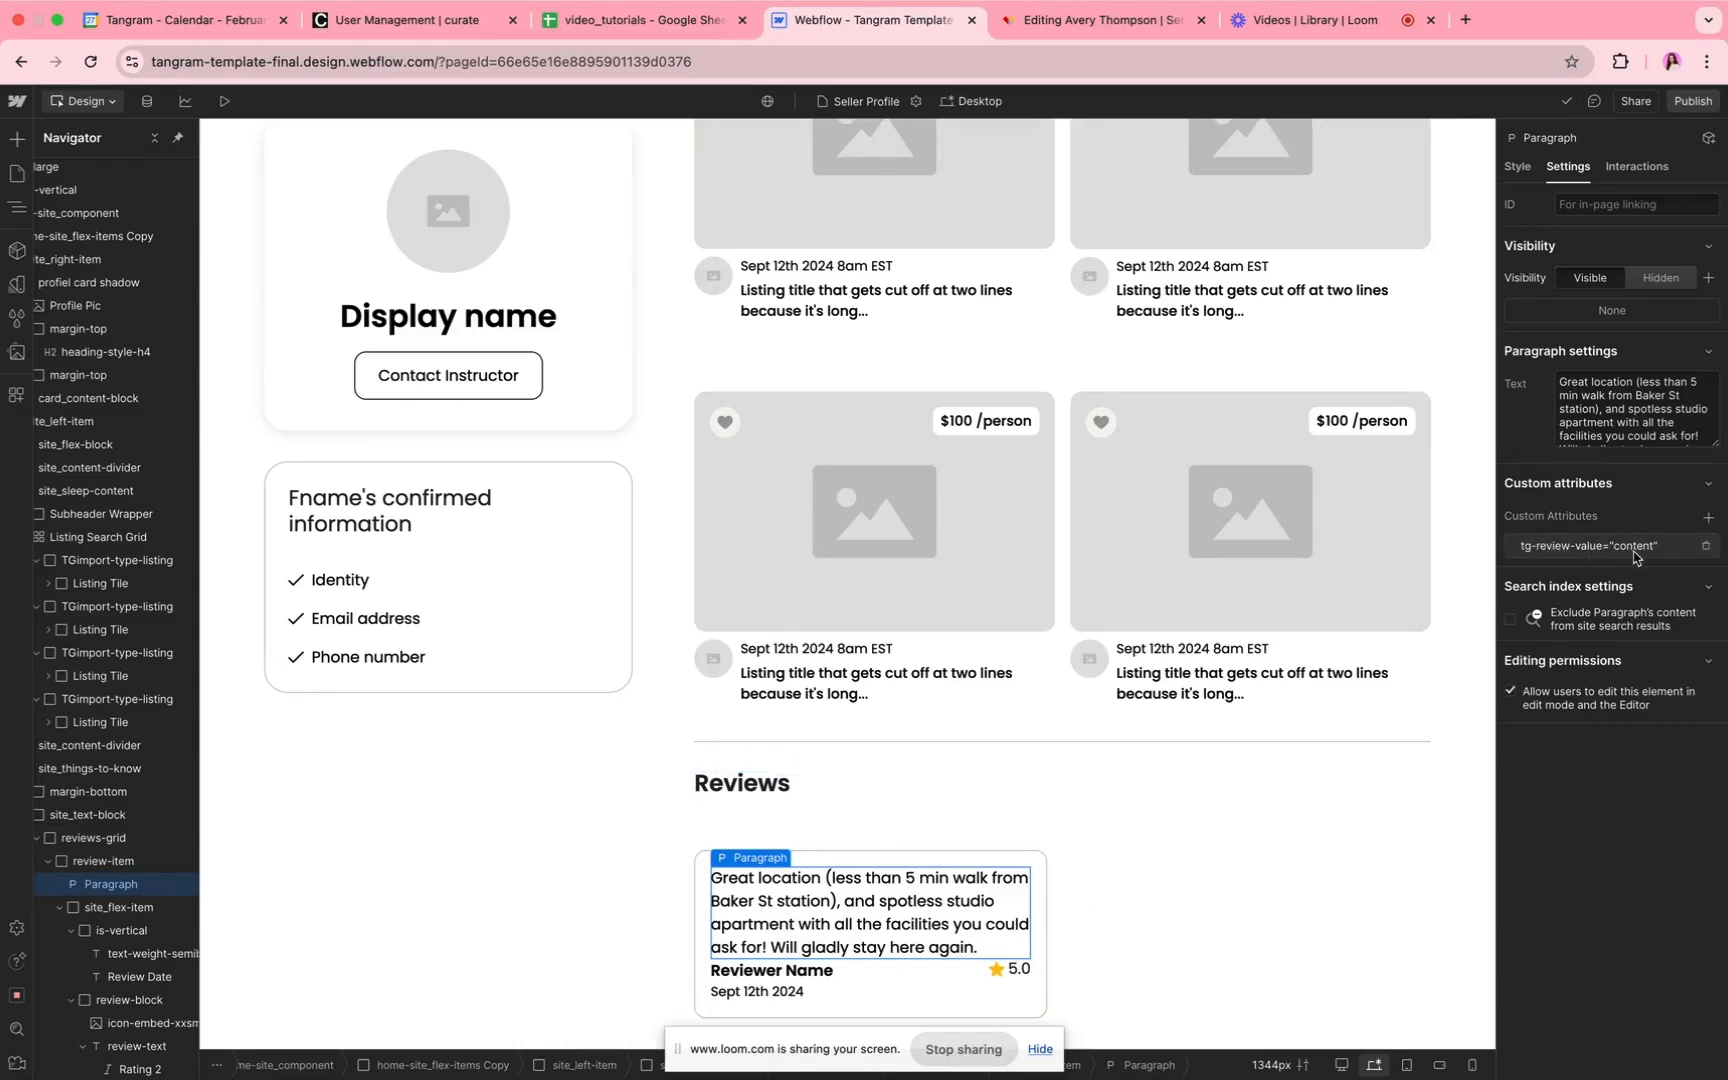
left_click(786, 974)
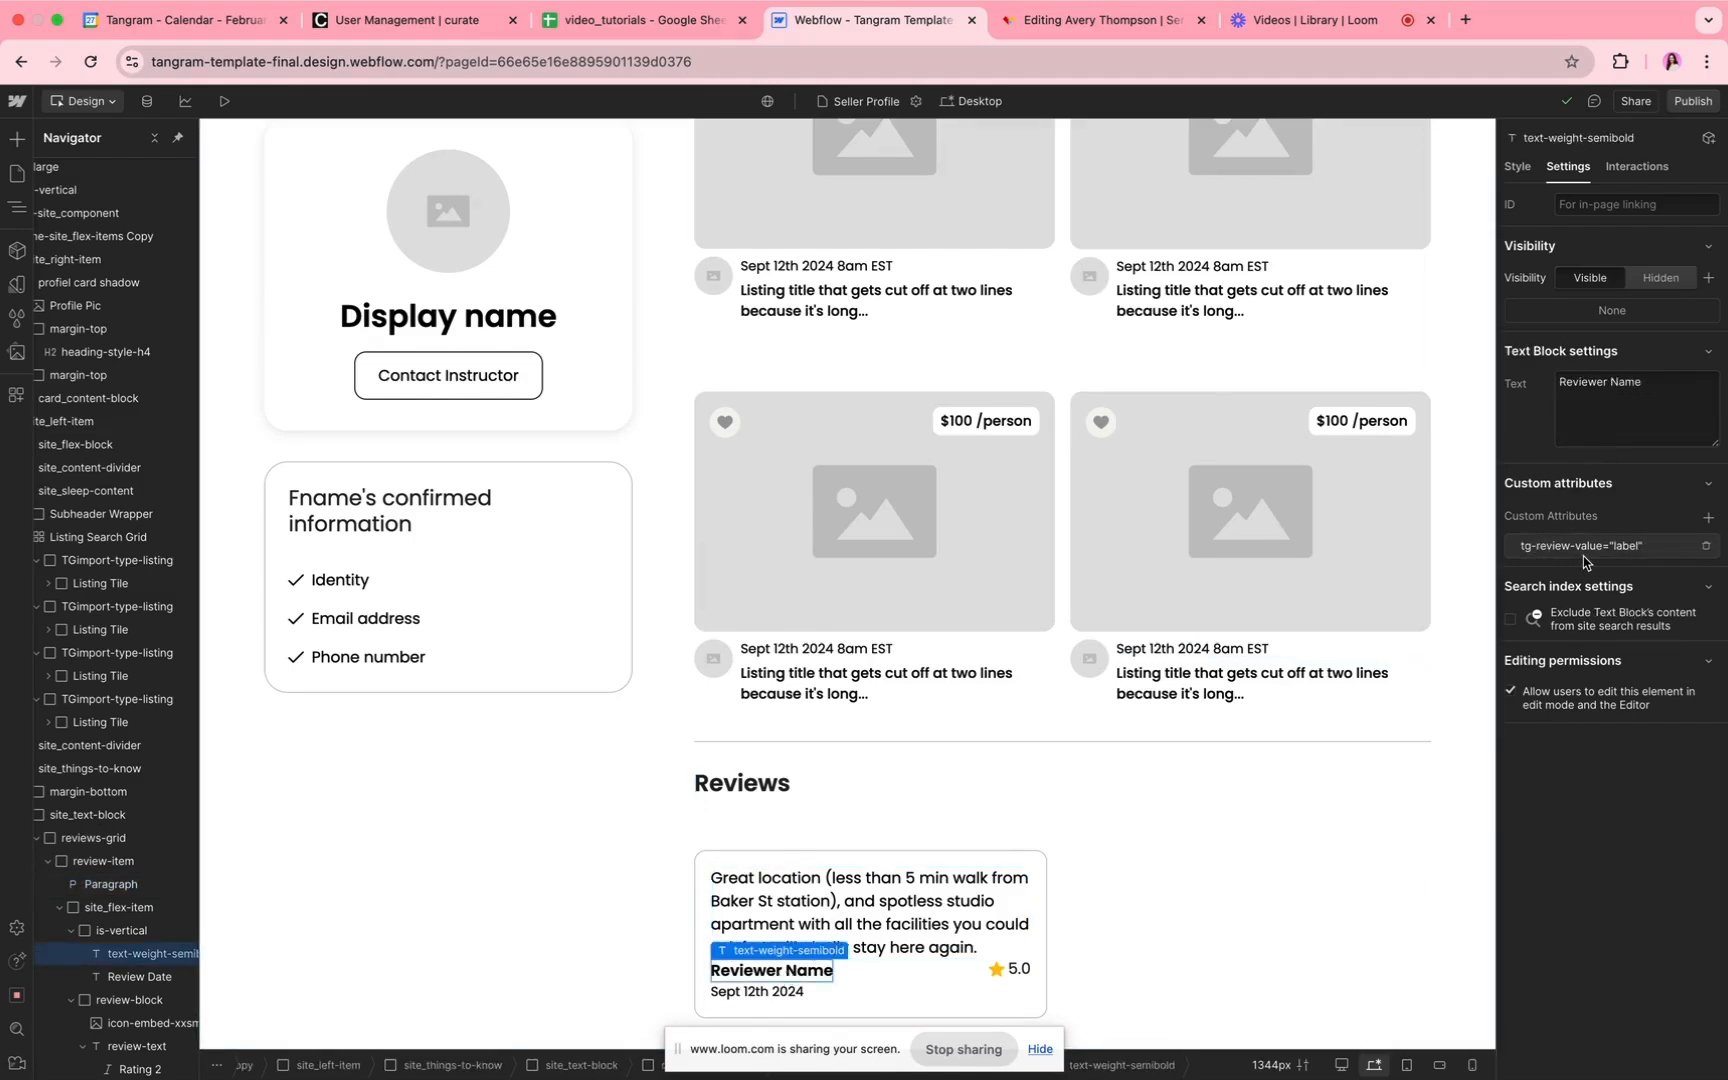
left_click(753, 998)
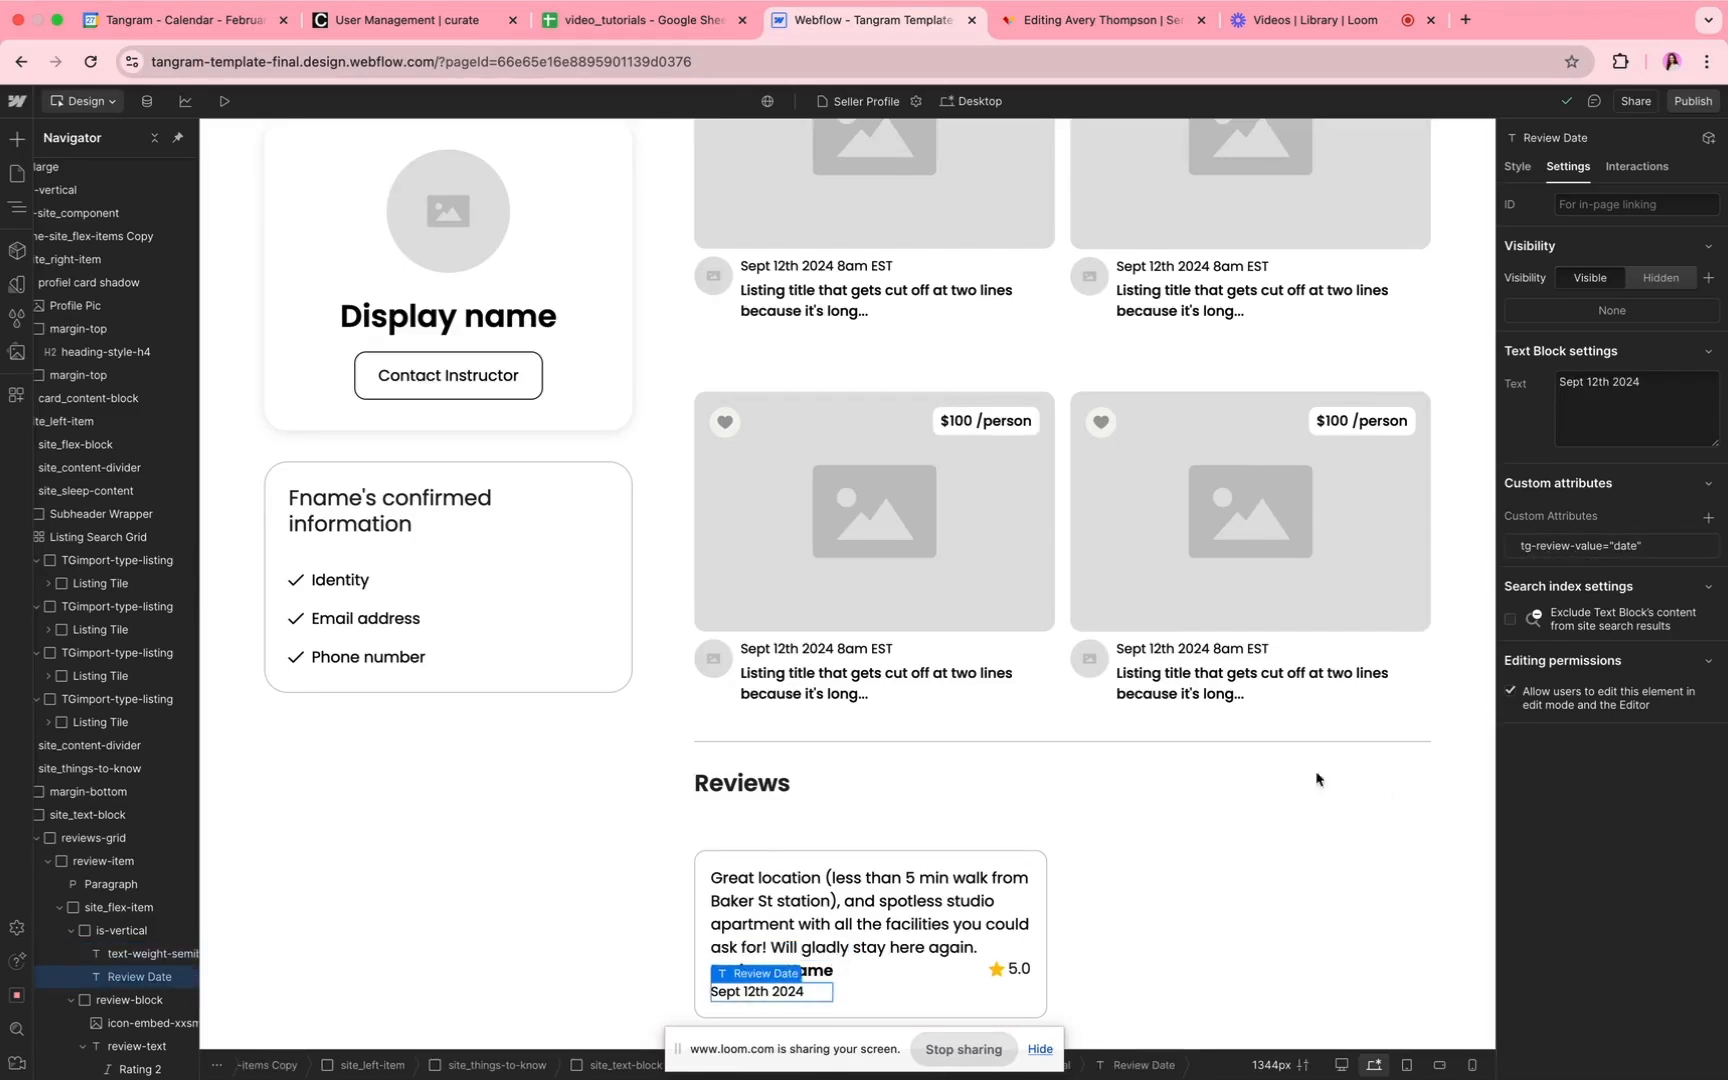
left_click(1021, 972)
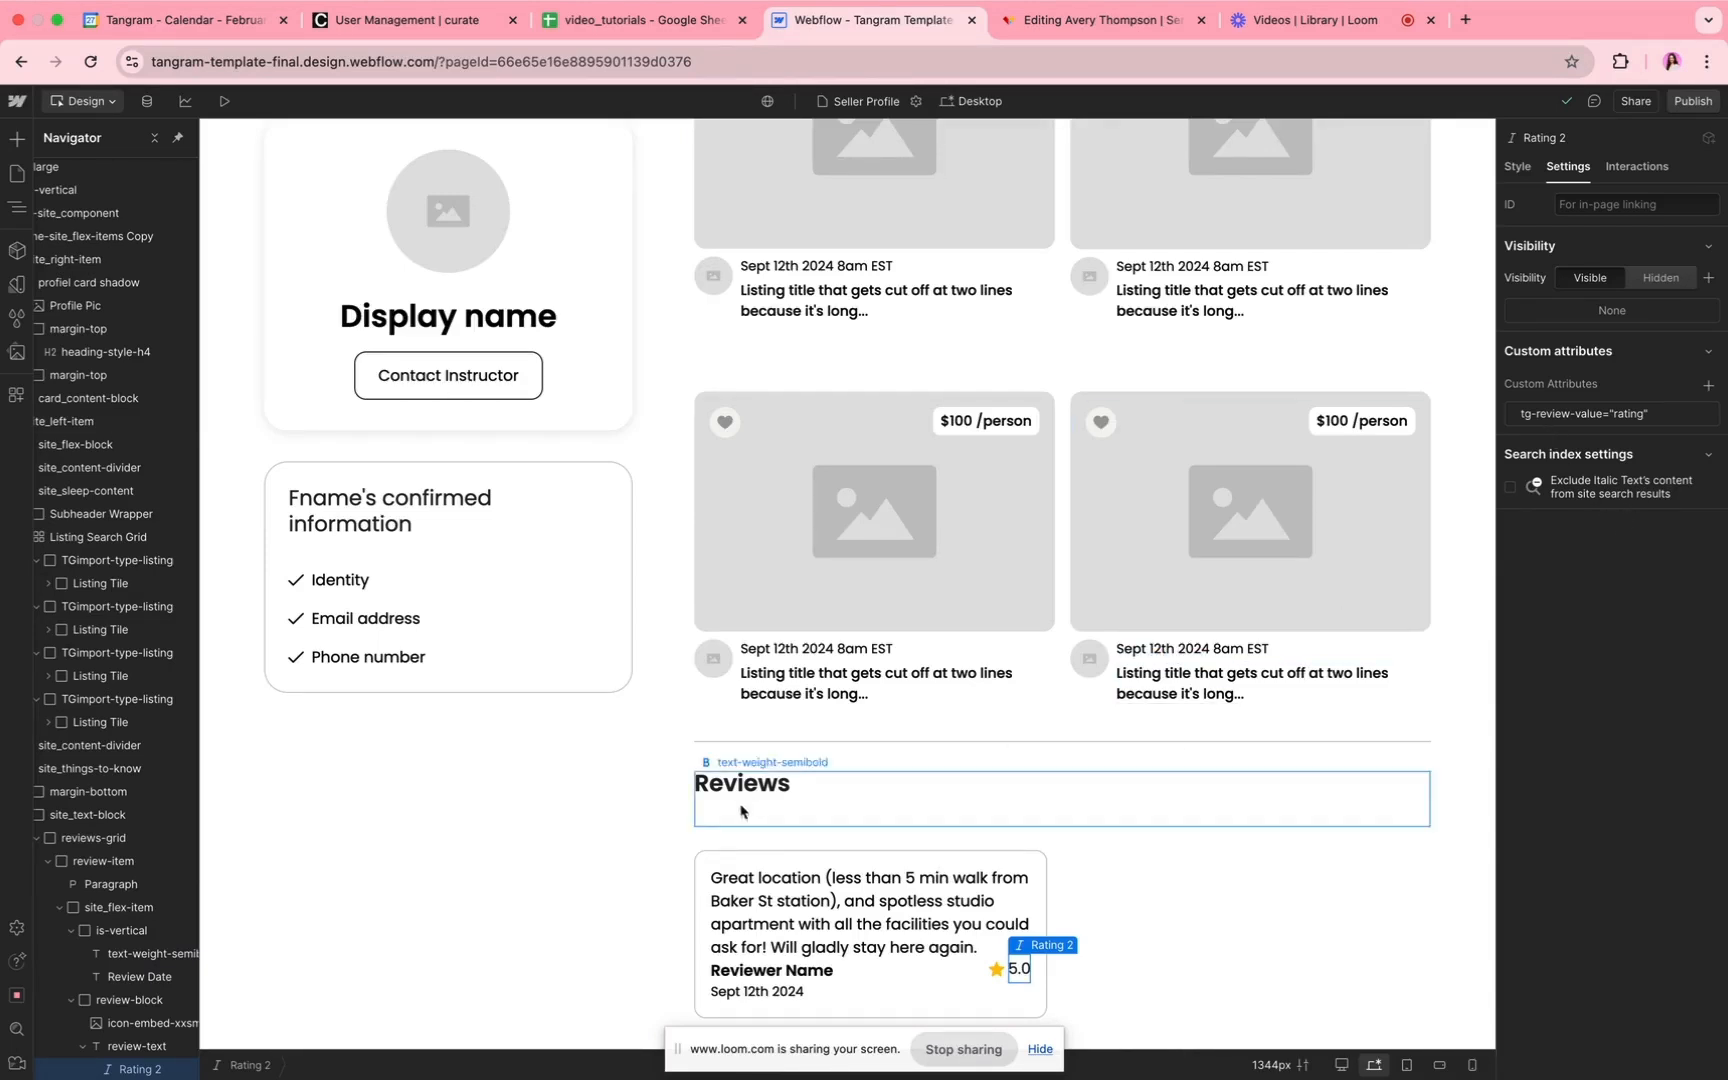
Step: Select the review-item block under Reviews and set its display to None
left_click(714, 870)
left_click(718, 860)
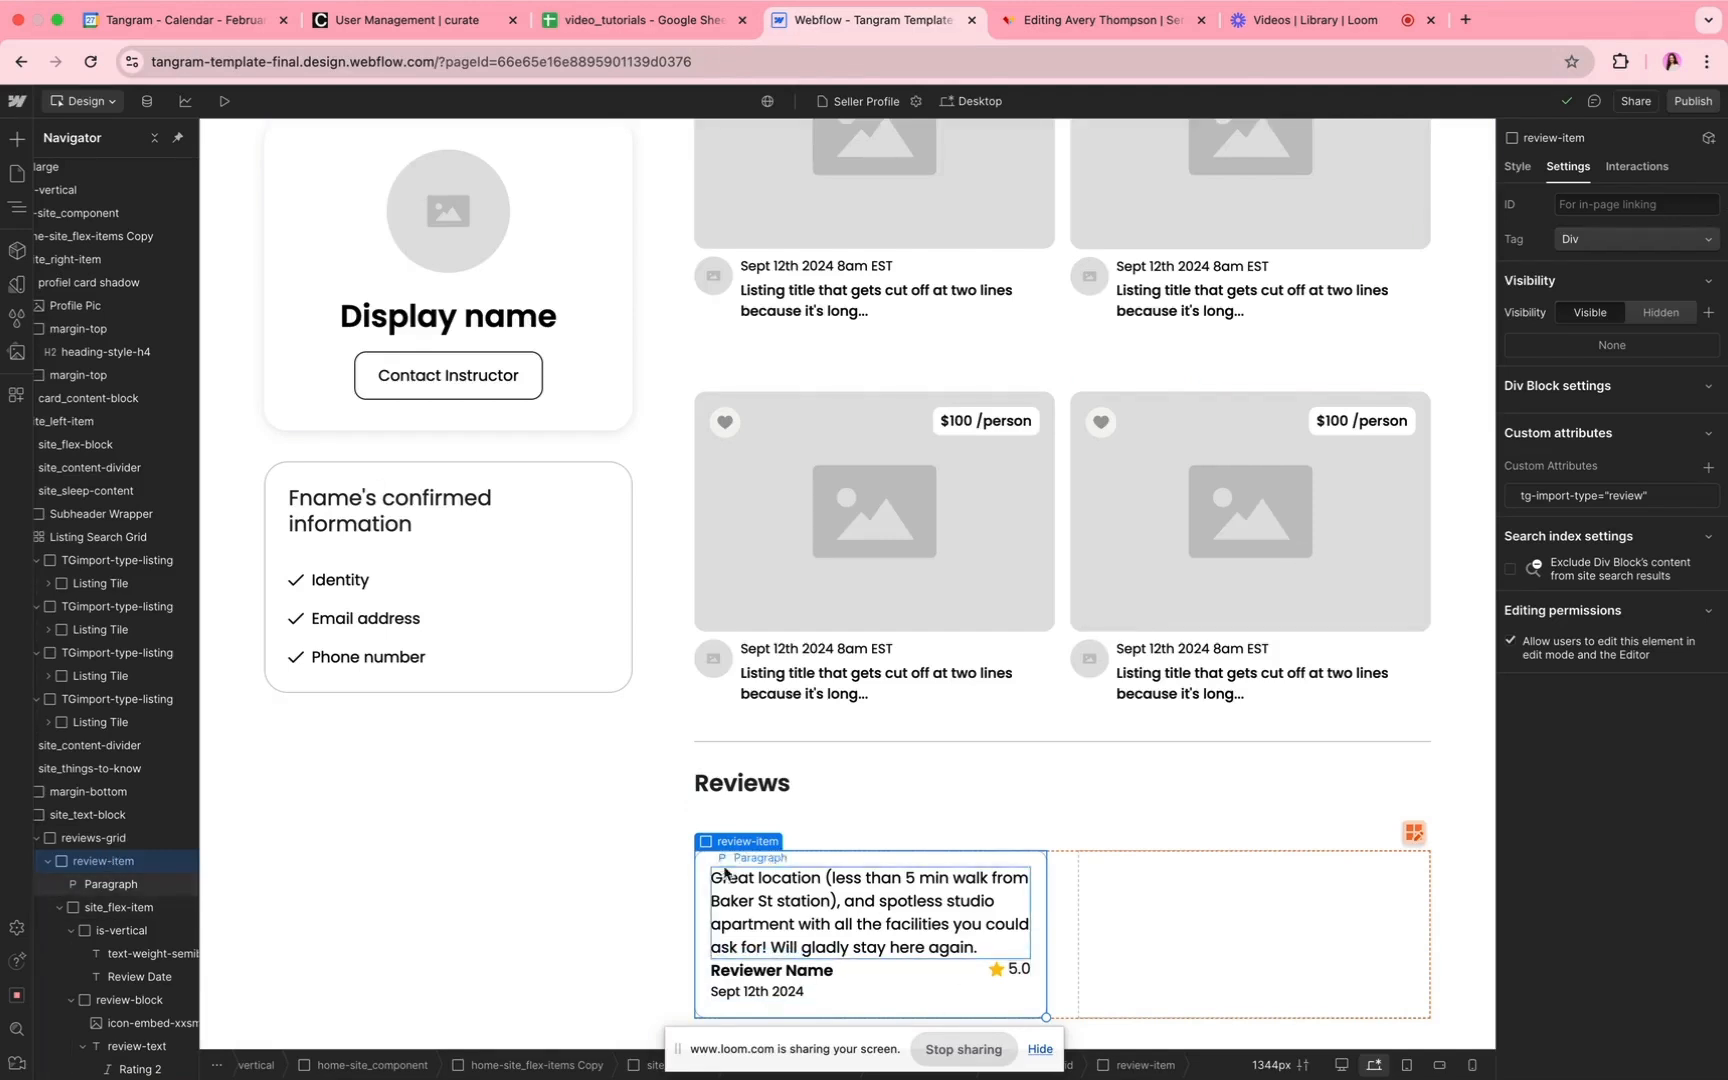
left_click(1518, 167)
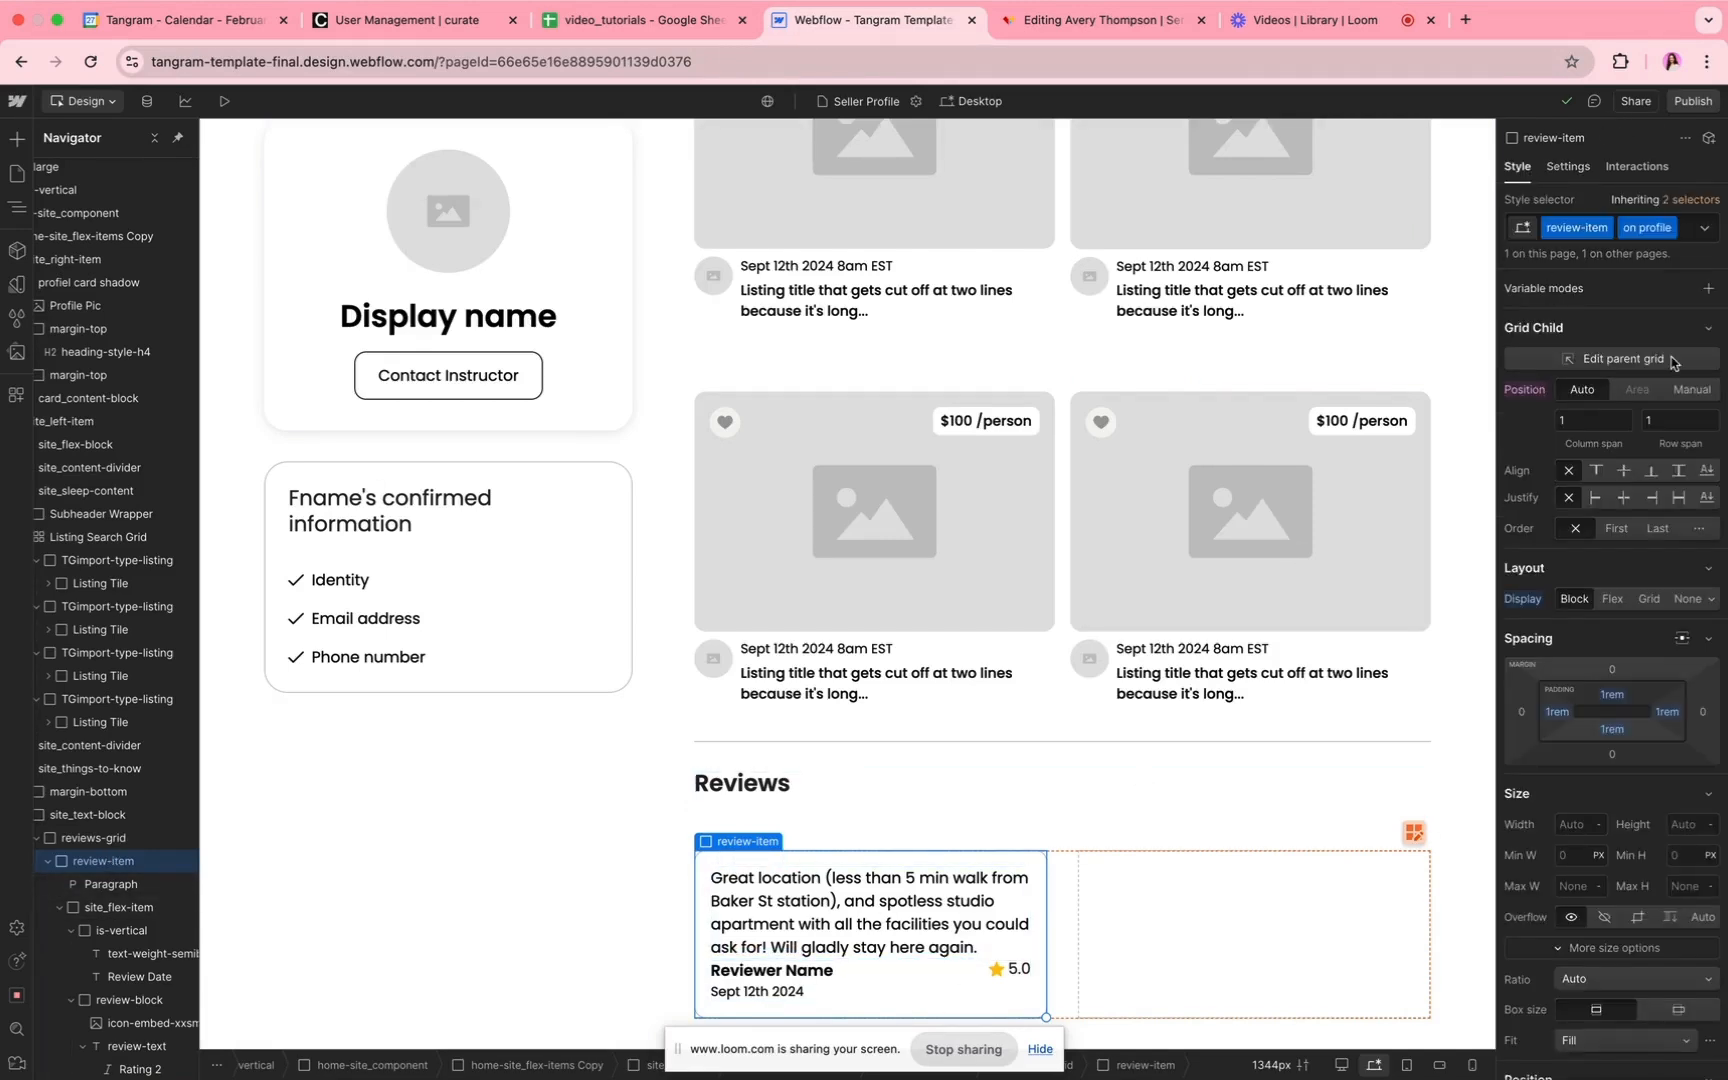
left_click(1586, 168)
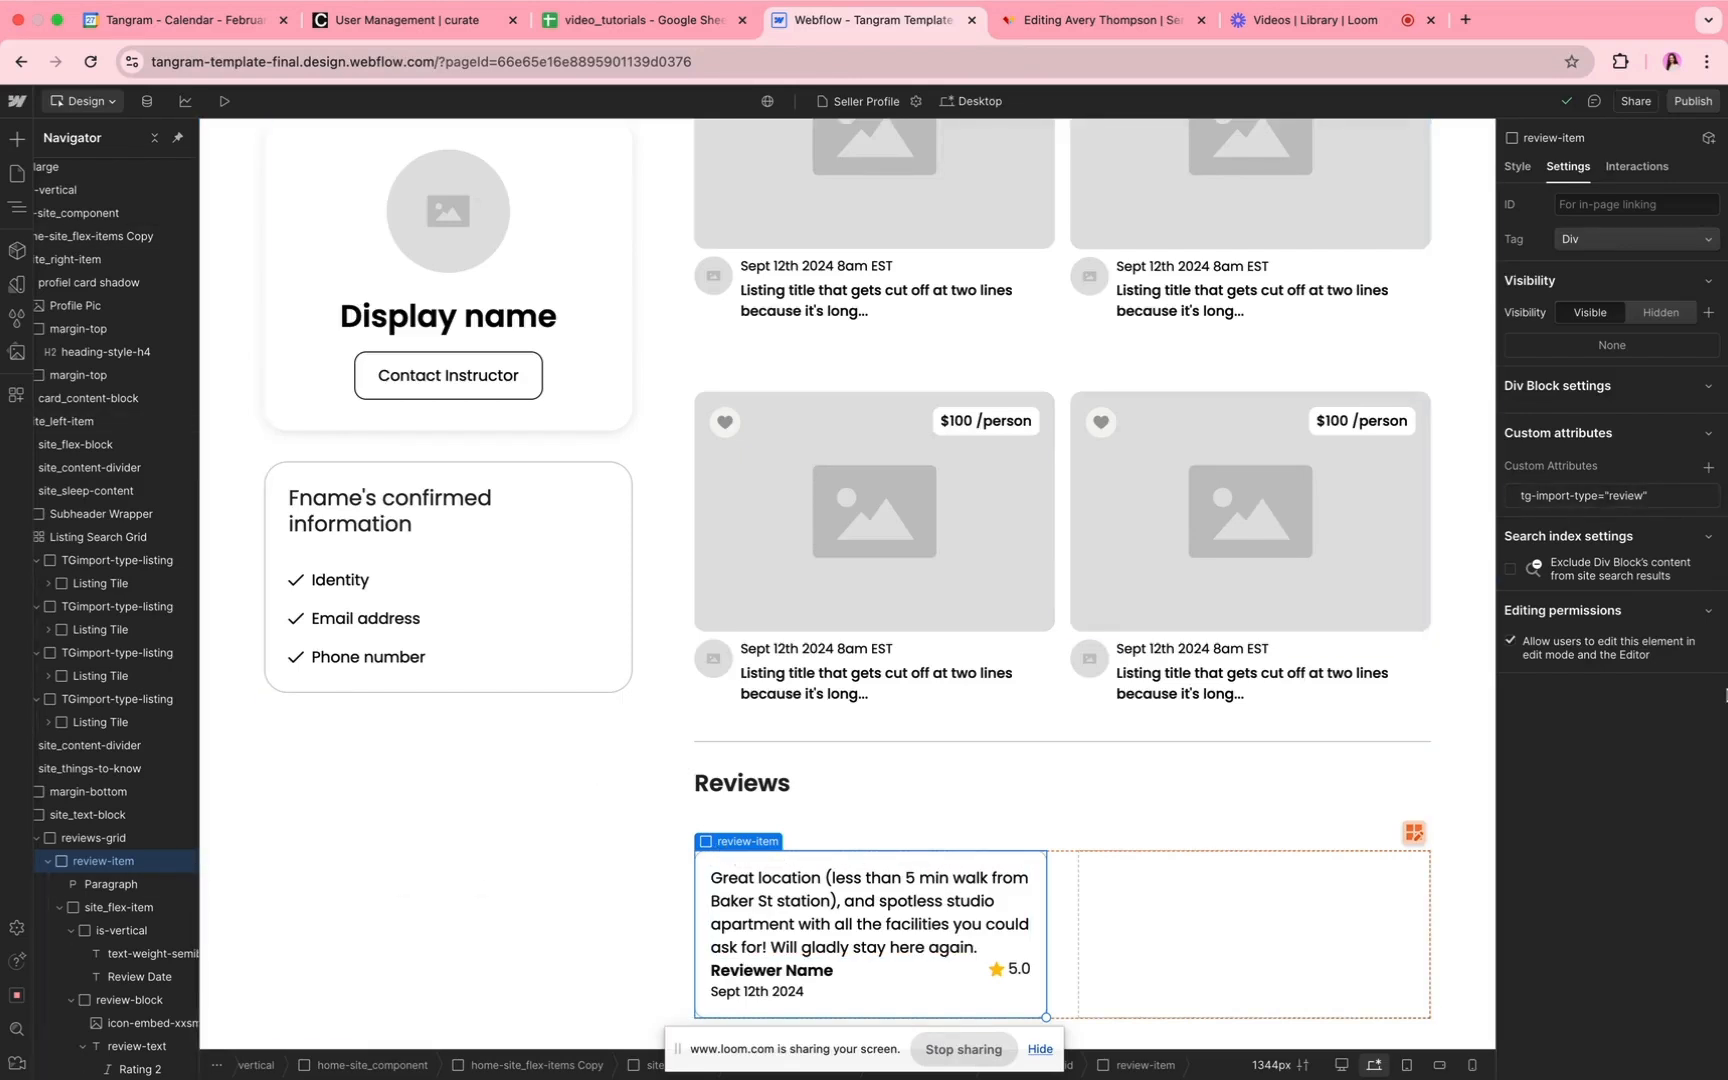
left_click(1522, 168)
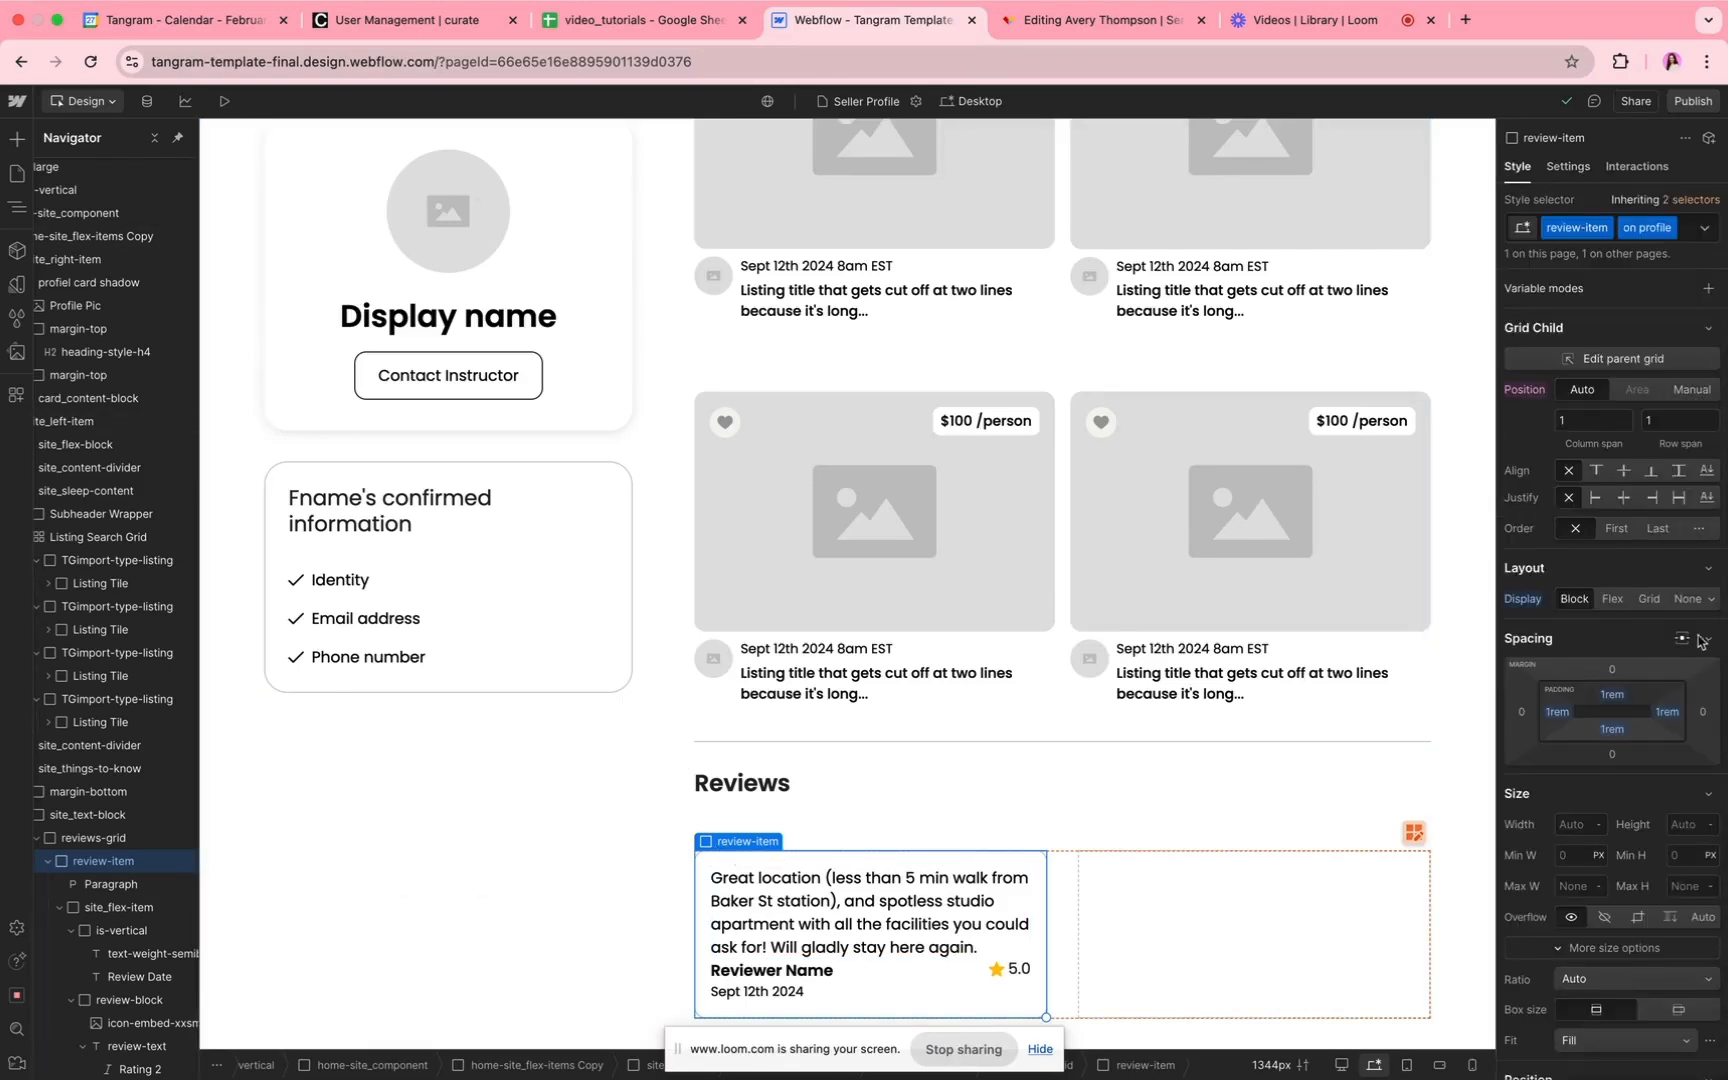
left_click(1688, 600)
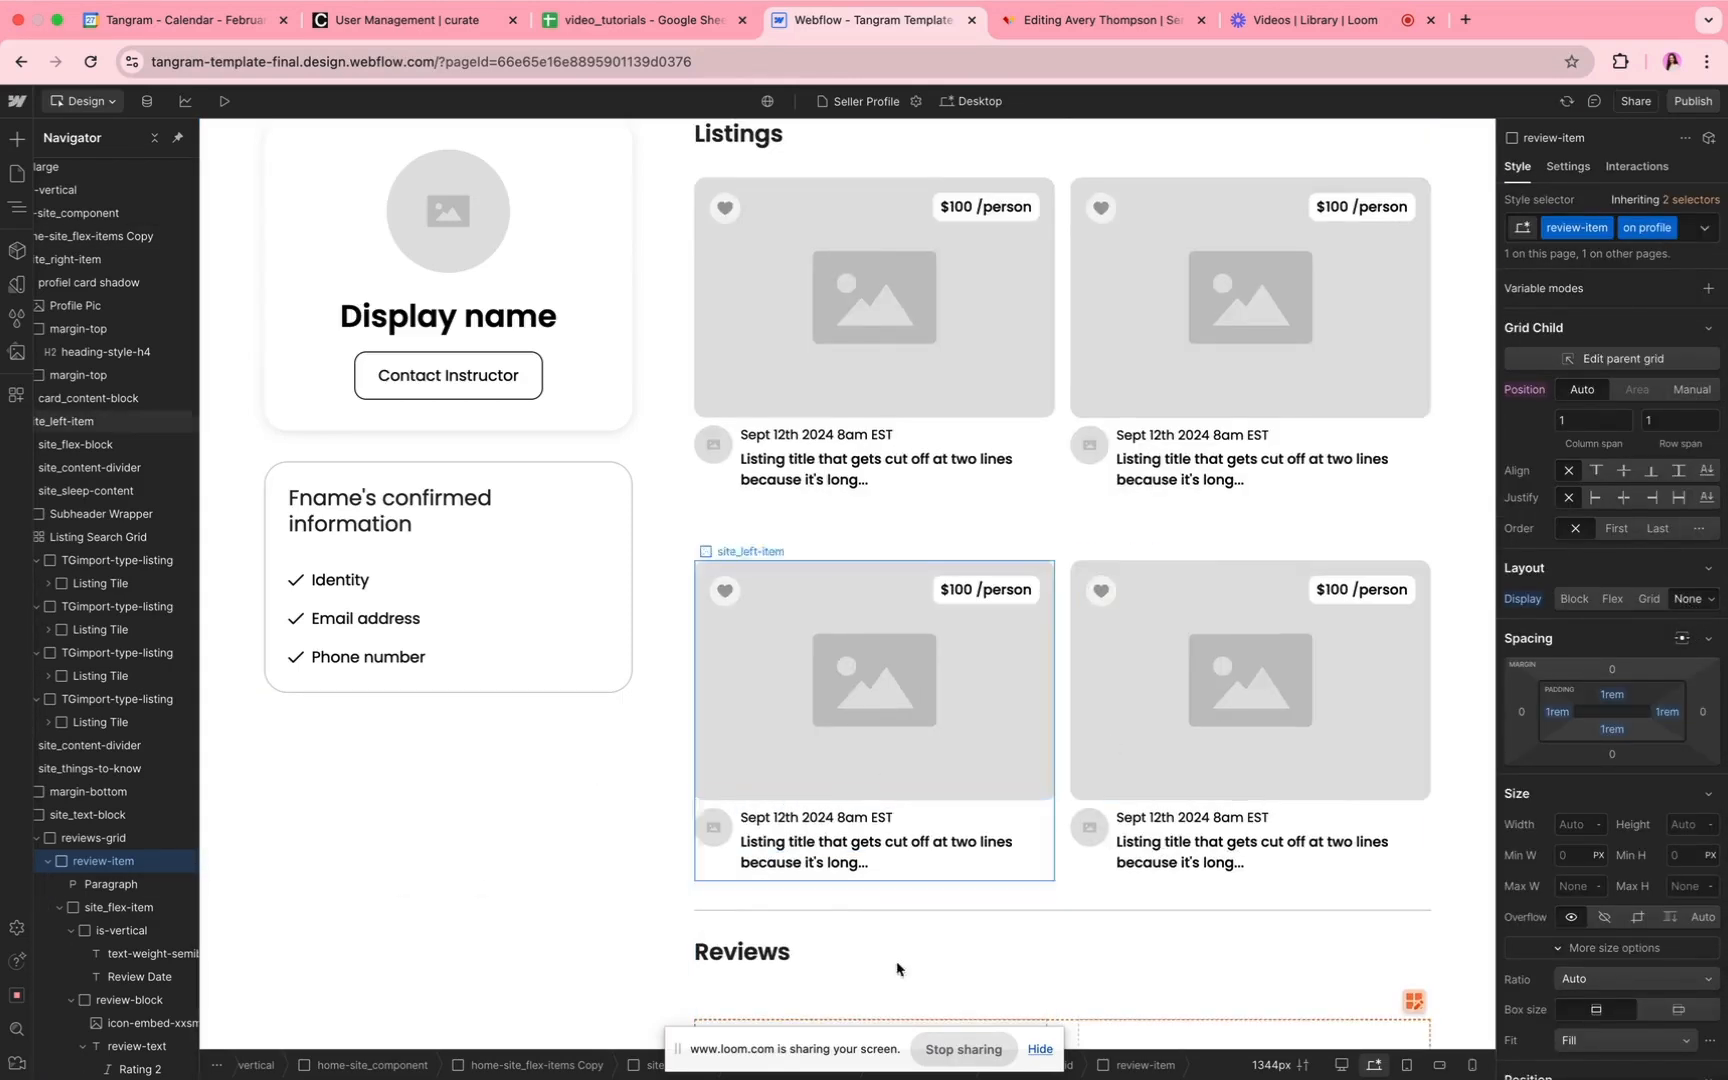
Step: Switch to Tangram, open the service provider's public profile and examine the Reviews section
left_click(1100, 24)
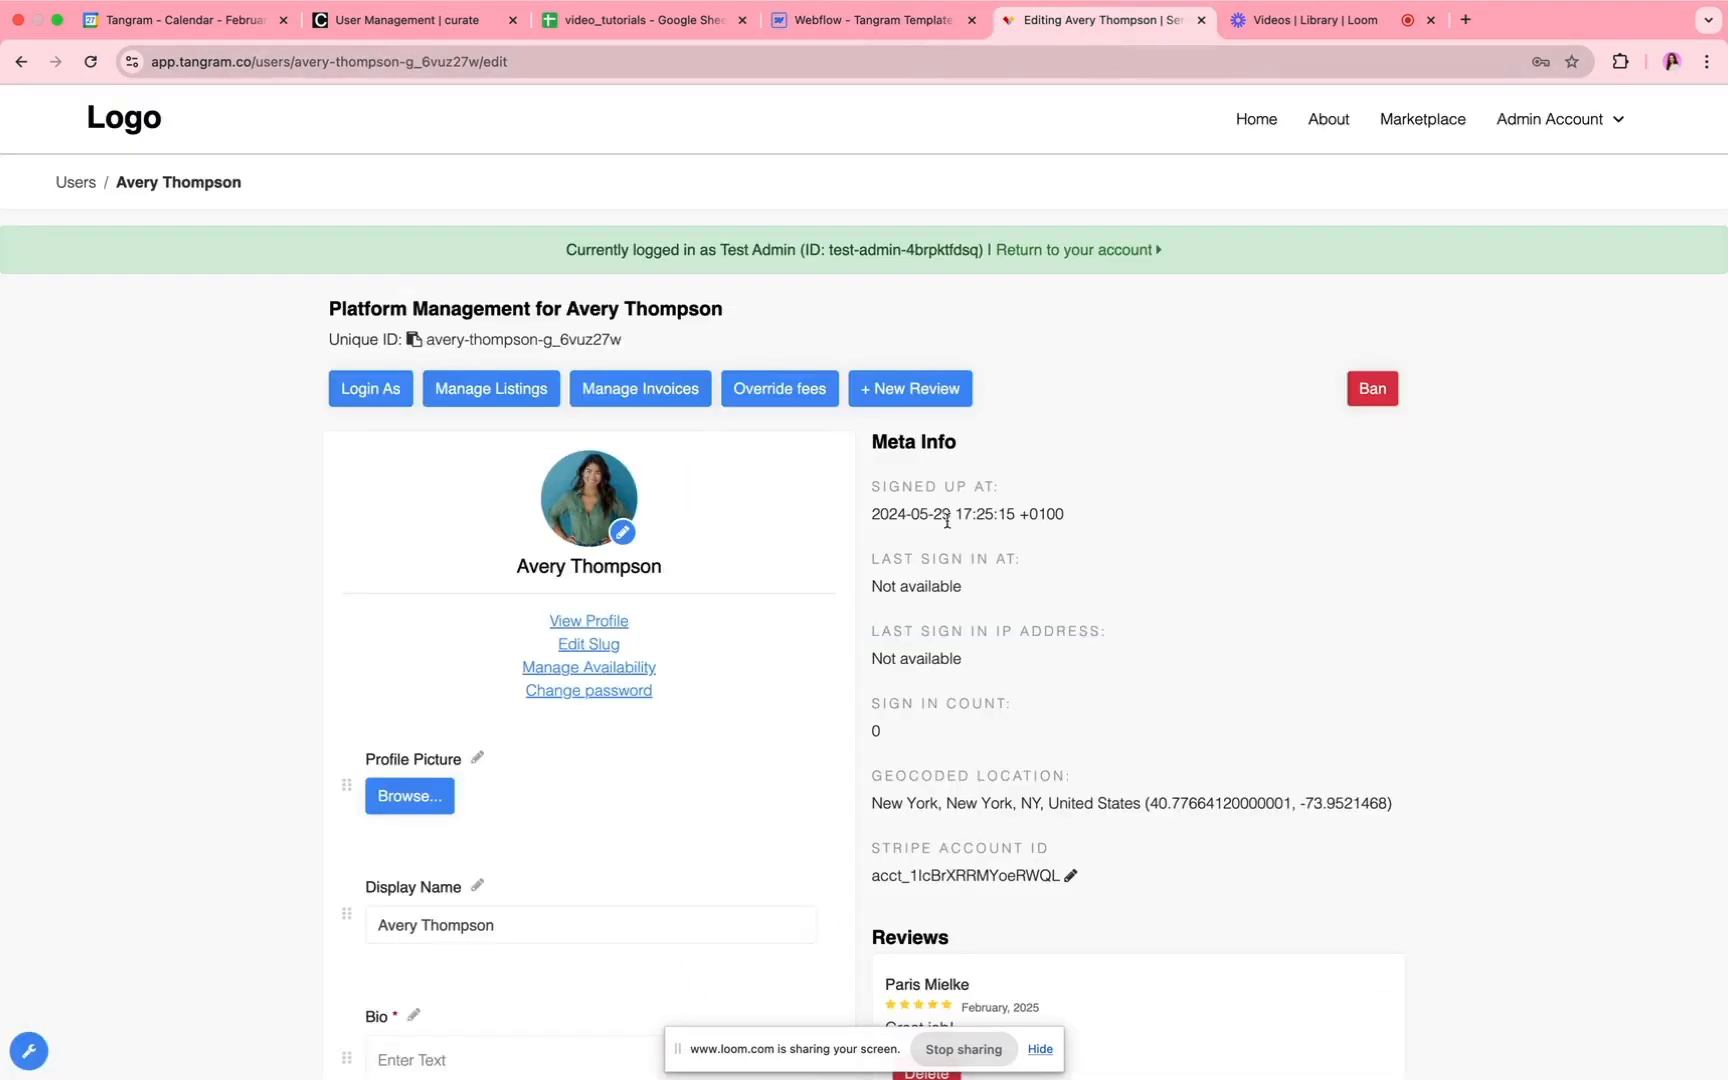
left_click(592, 619)
scroll(937, 745, "down", 3)
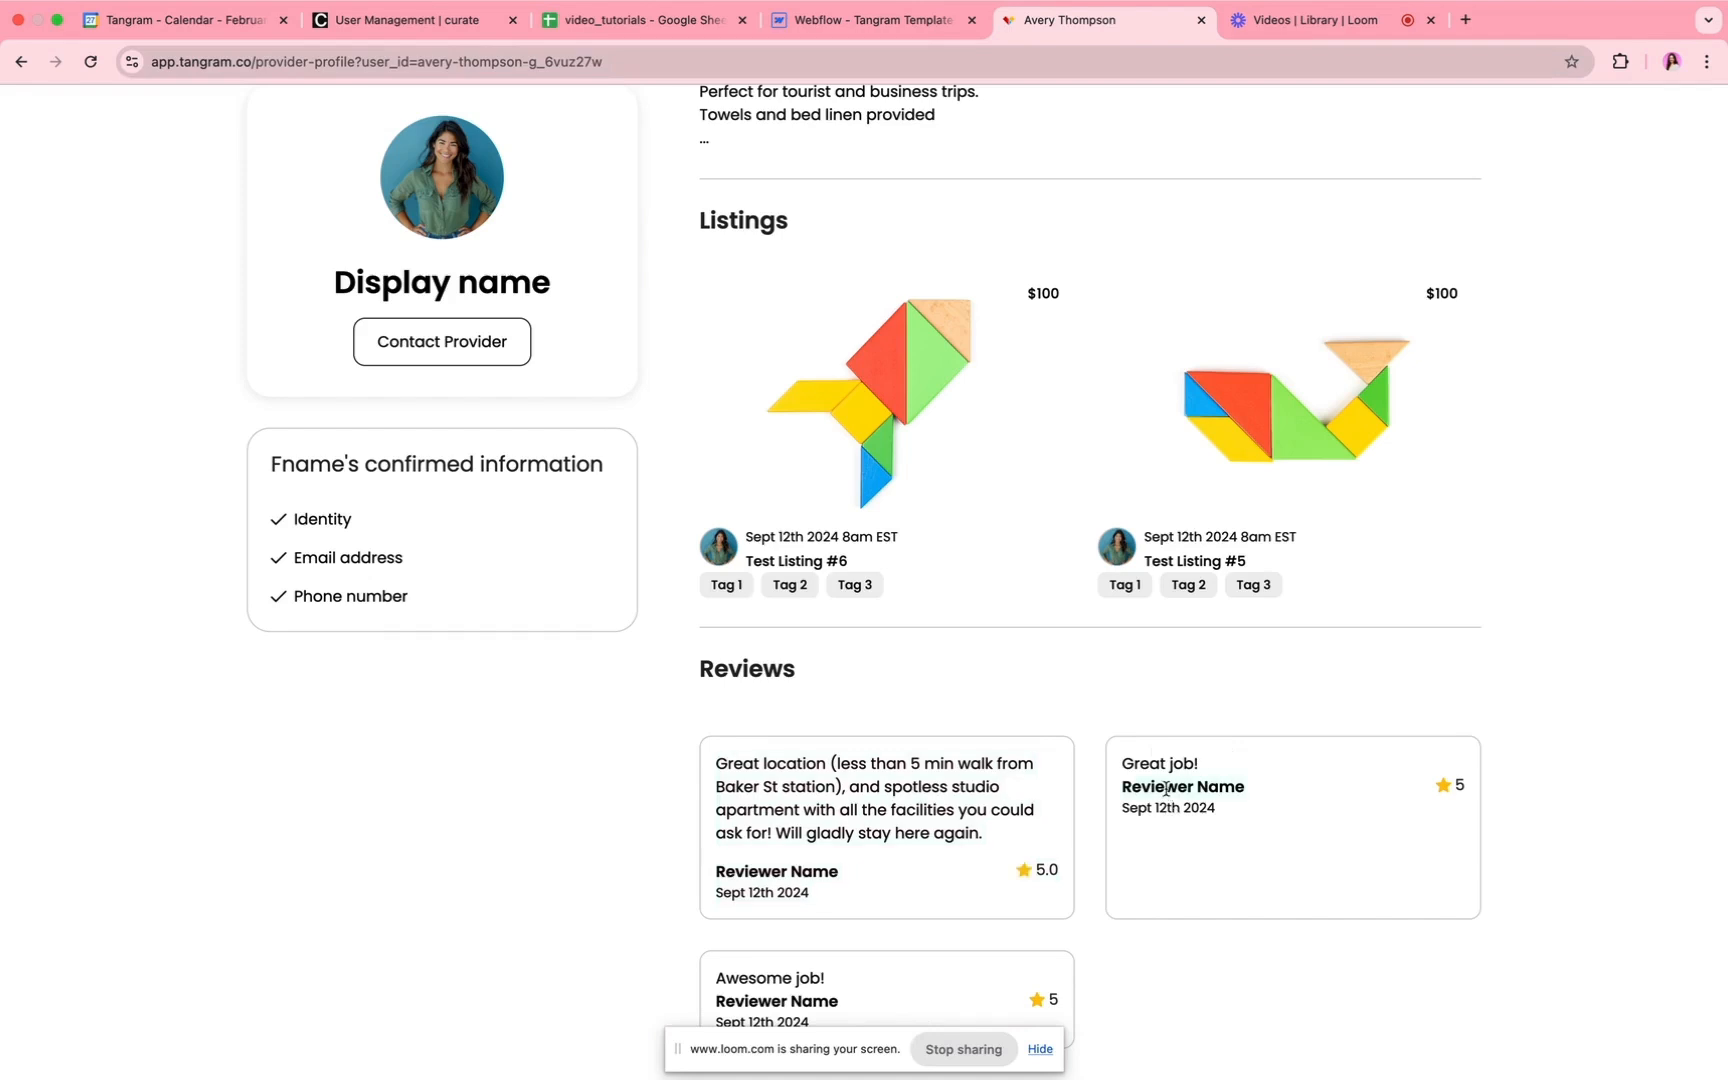
scroll(1180, 814, "down", 1)
scroll(1180, 814, "up", 1)
Step: Compare the review item template in Webflow with the reviews shown on the live provider profile
left_click(810, 20)
scroll(805, 868, "down", 2)
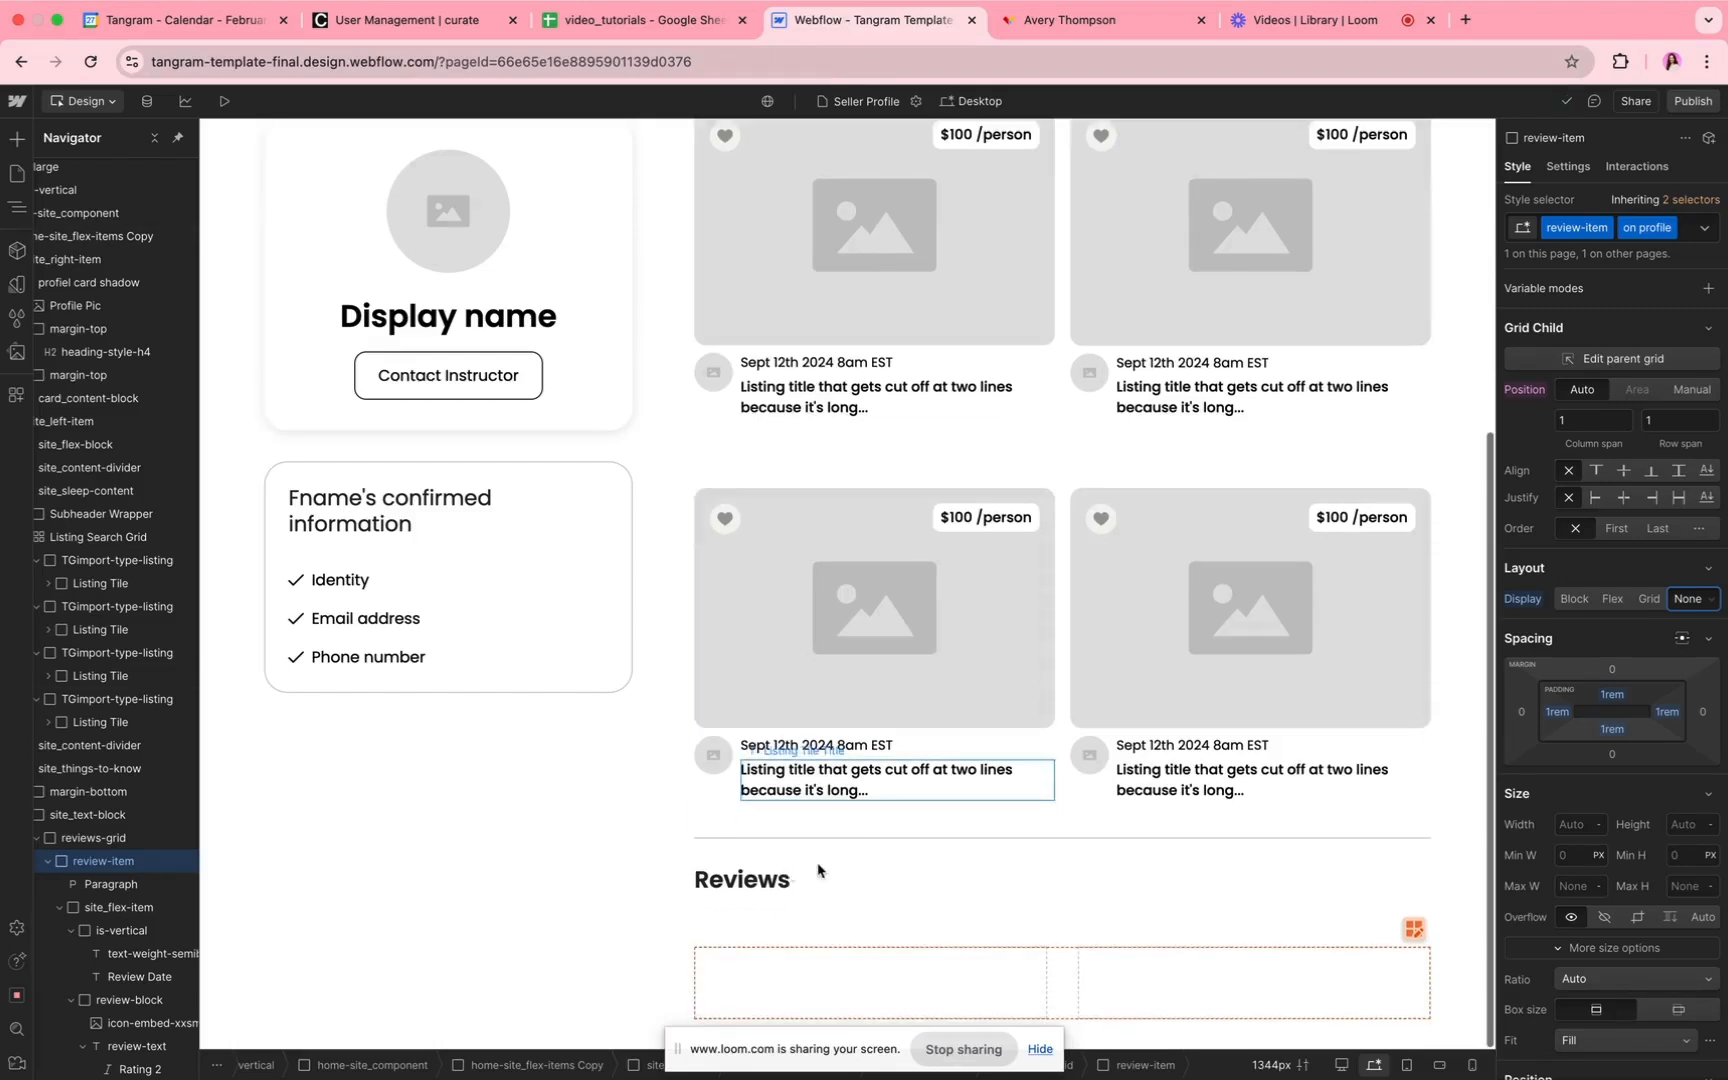
left_click(1106, 30)
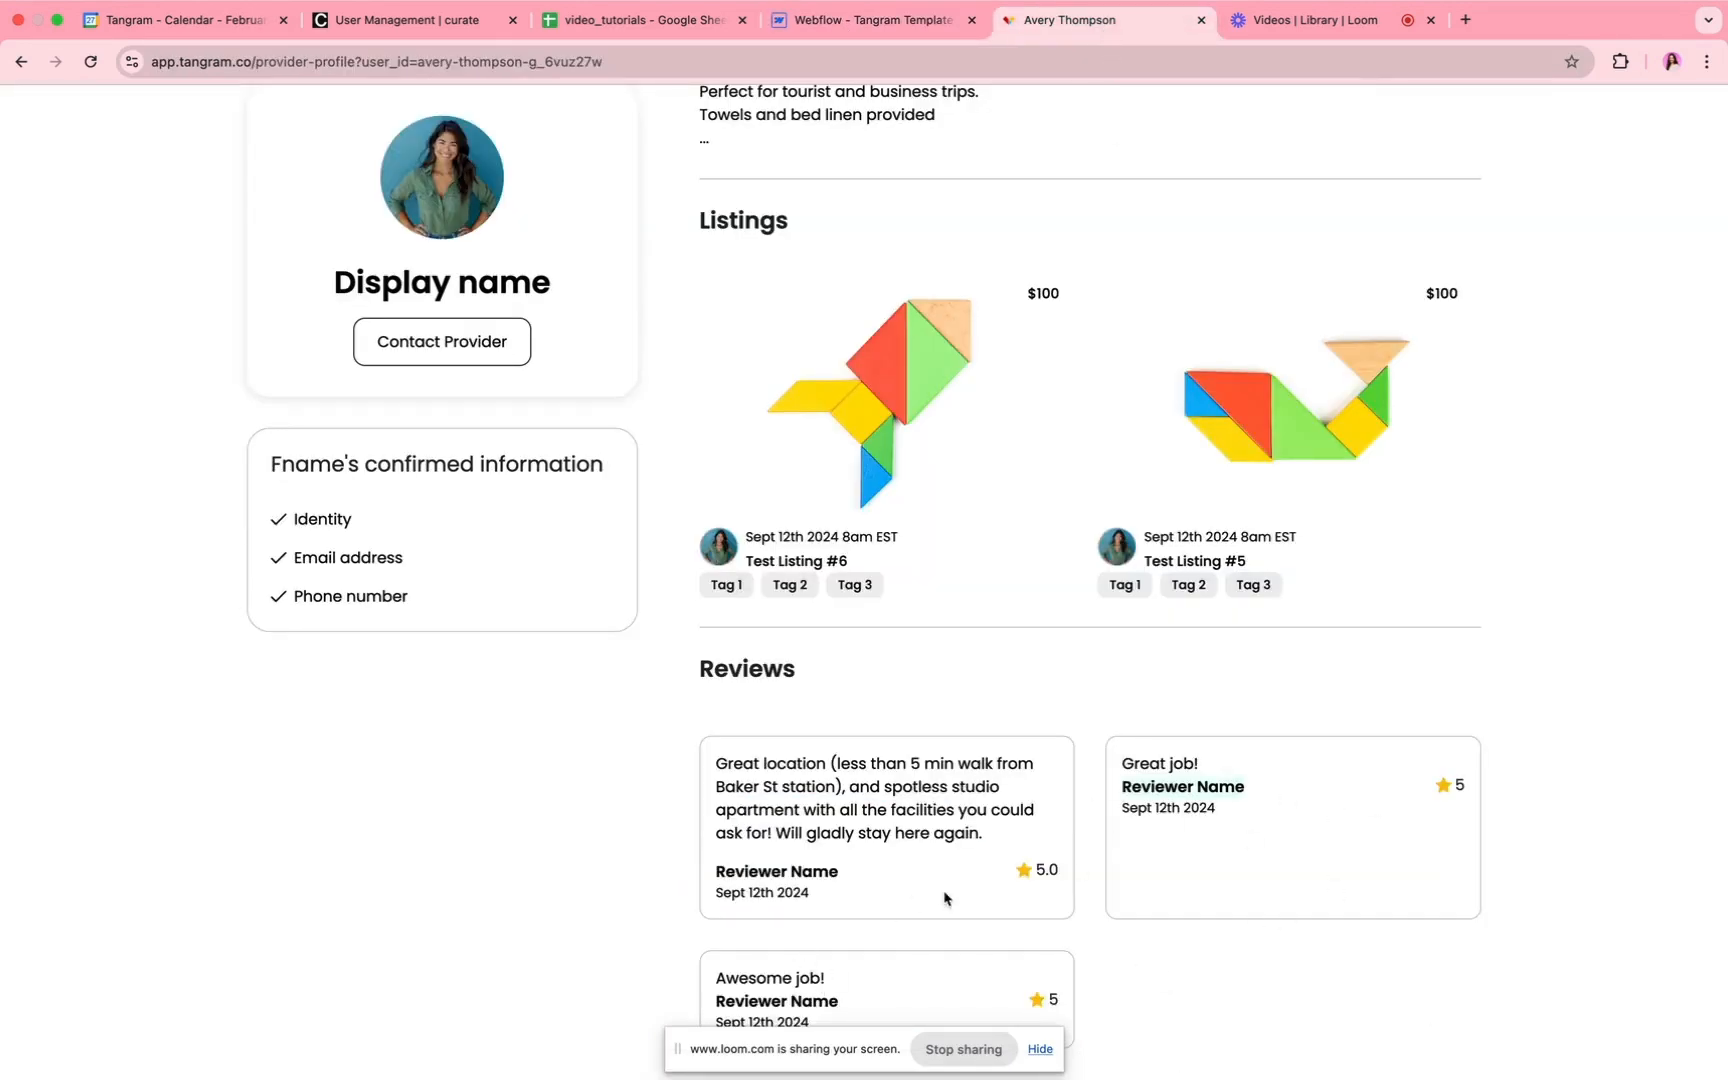
left_click(860, 20)
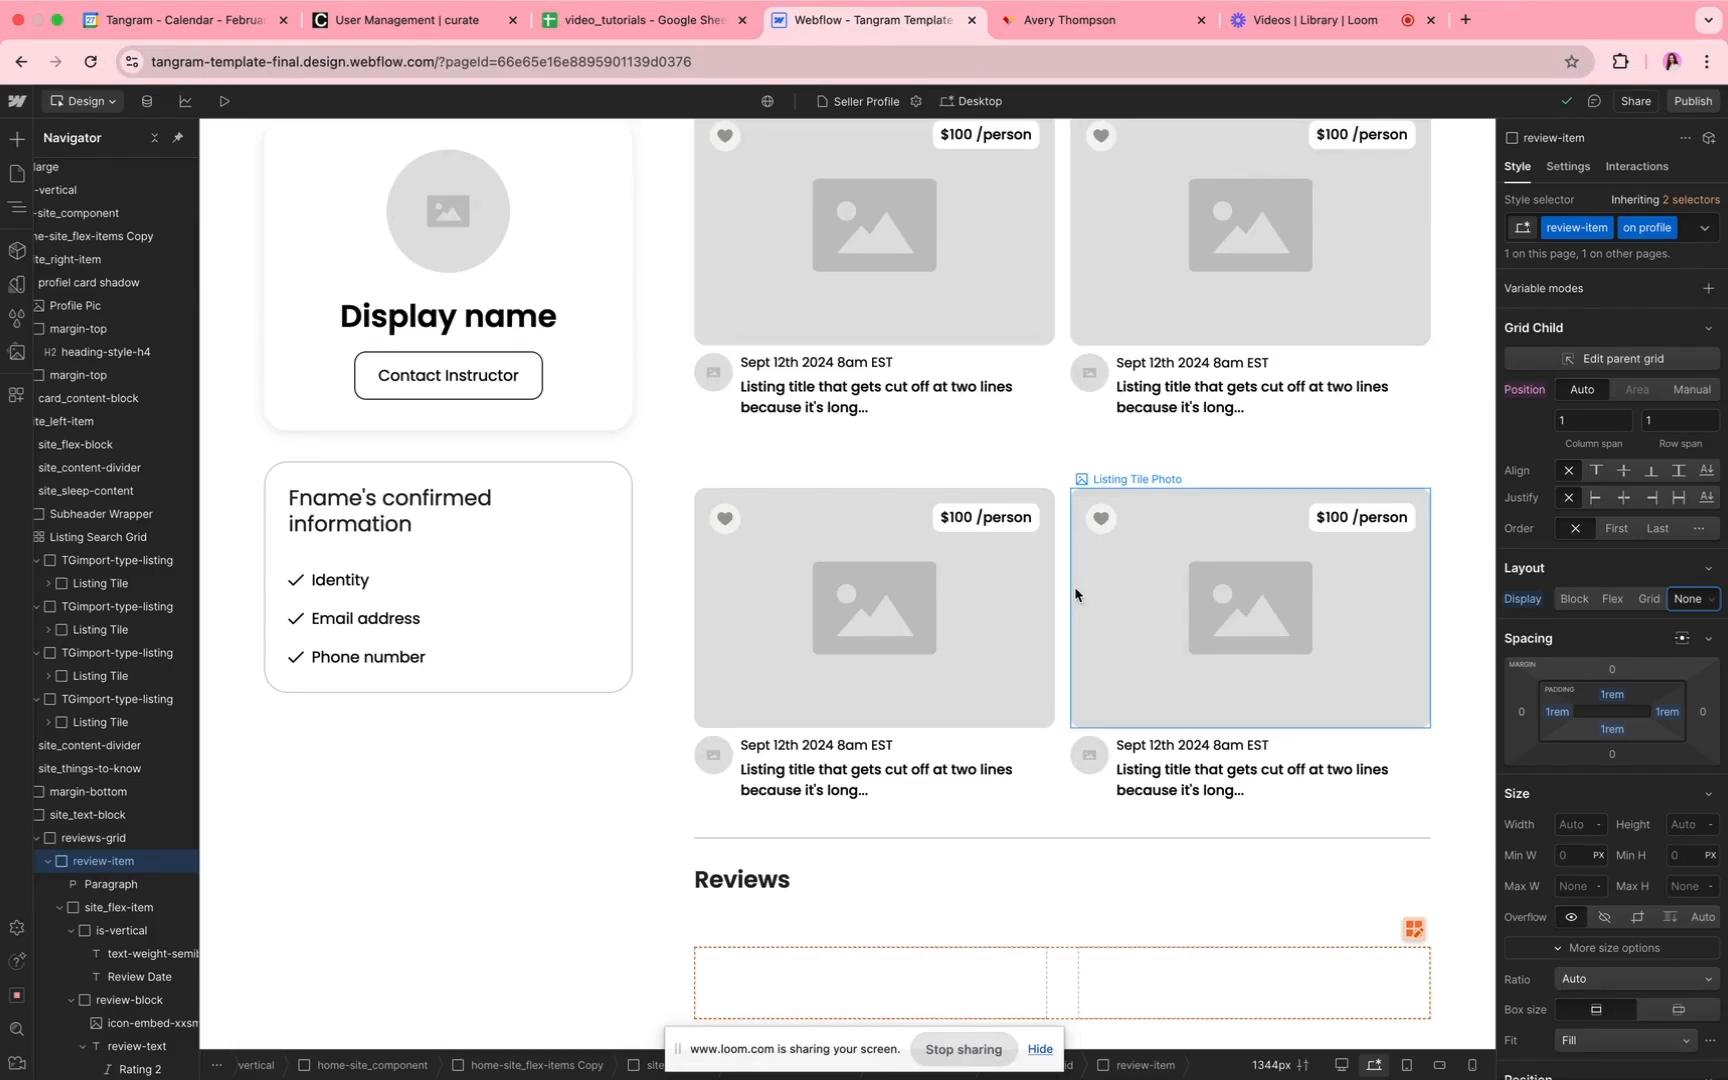
Step: Switch to Tangram, open the Test Listing #6 transaction from the transaction list and examine its details and its confirm and cancel options
left_click(1095, 21)
scroll(1300, 265, "up", 3)
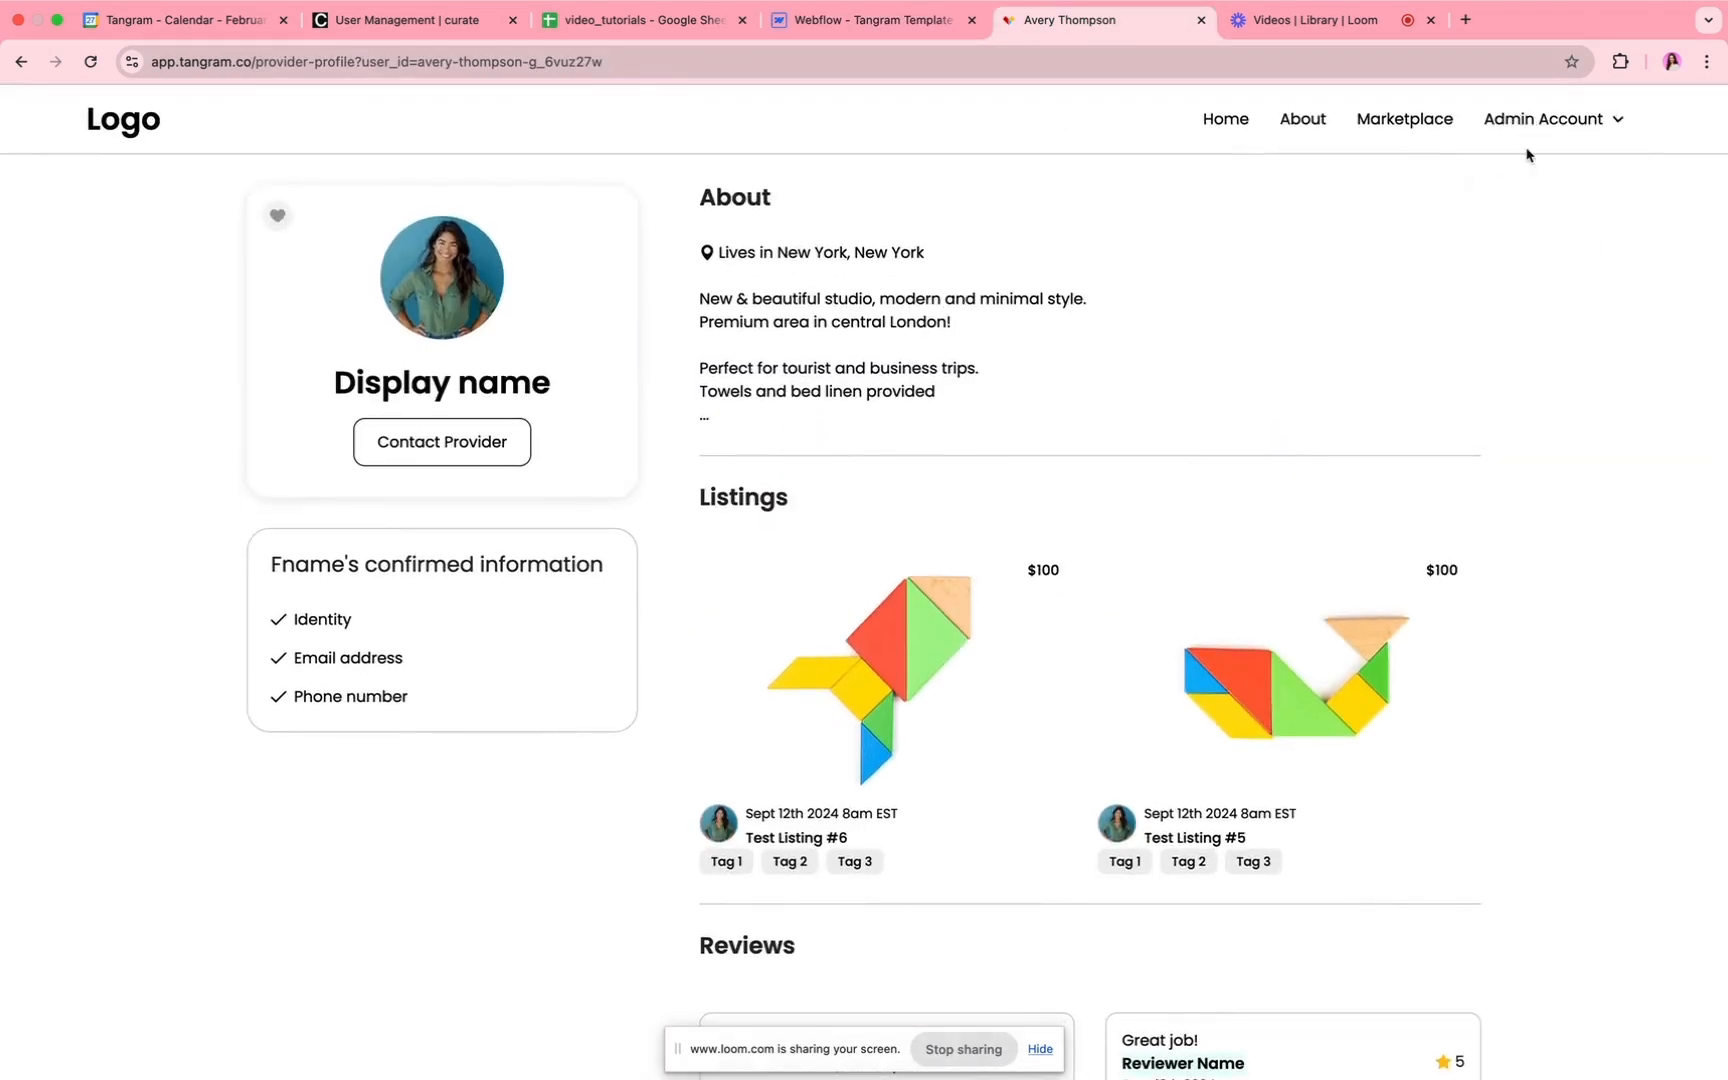
left_click(1531, 121)
left_click(1541, 205)
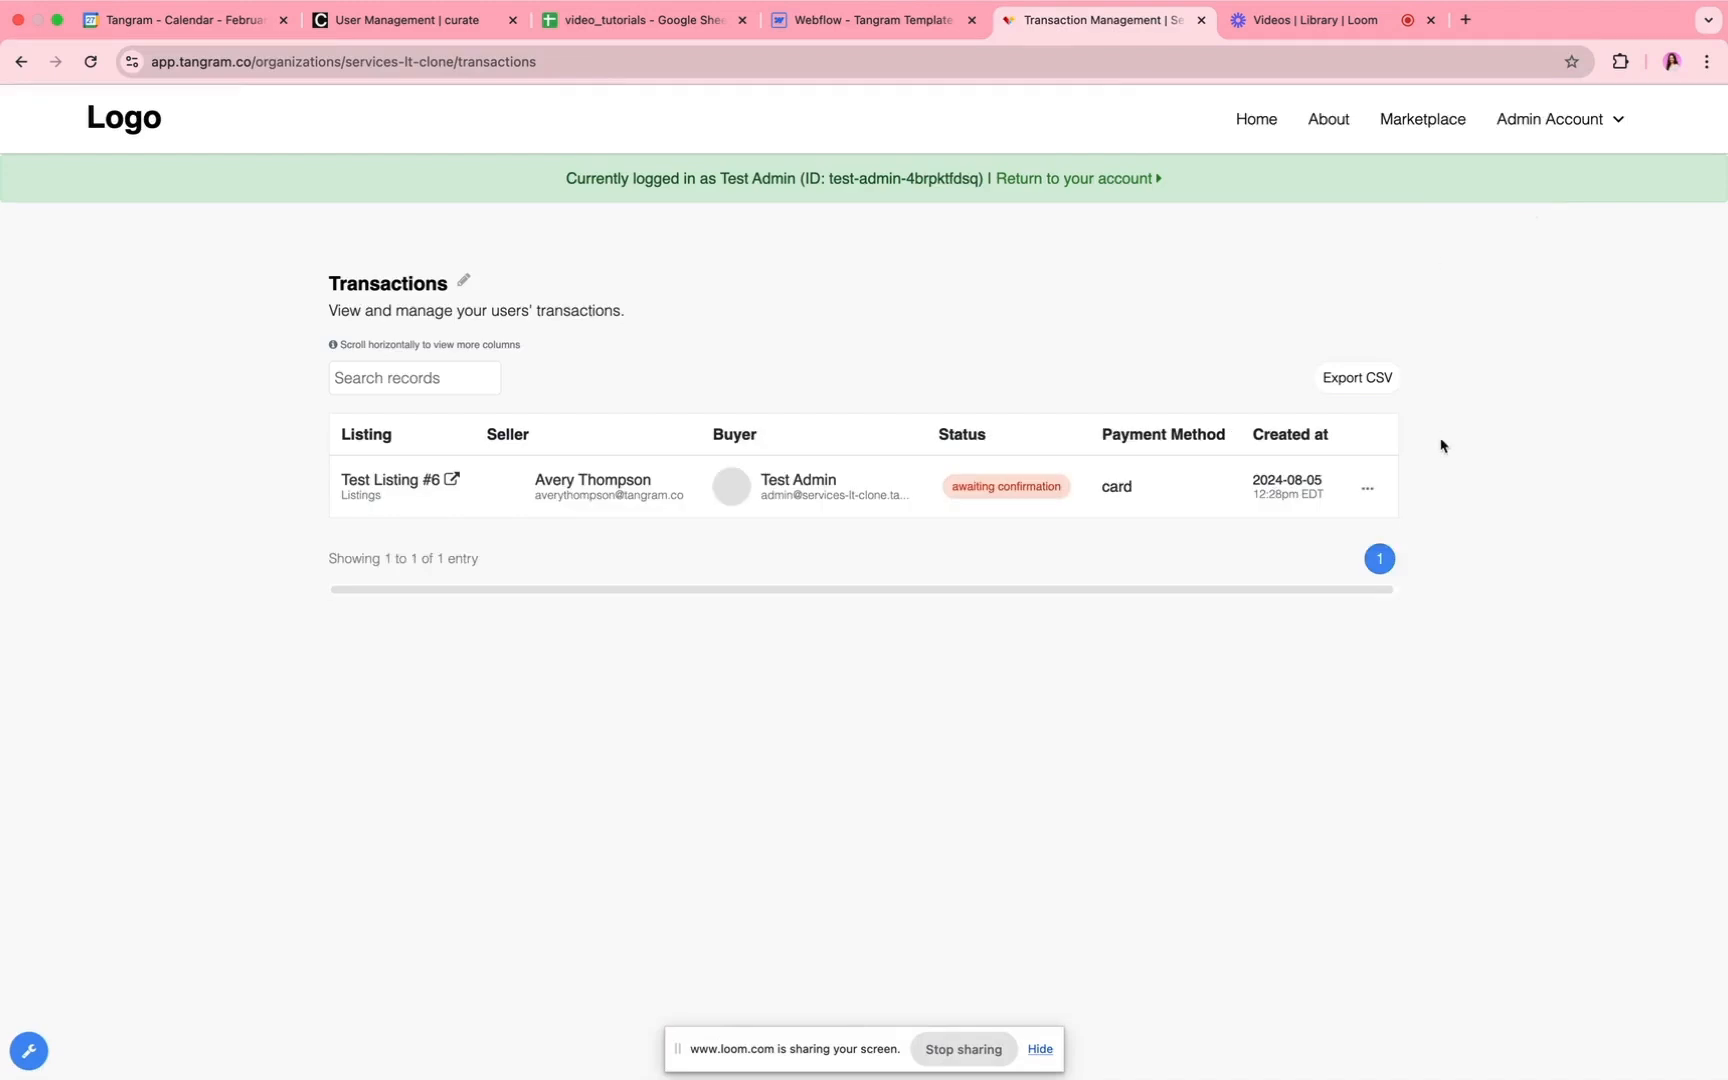
left_click(1367, 488)
left_click(1313, 524)
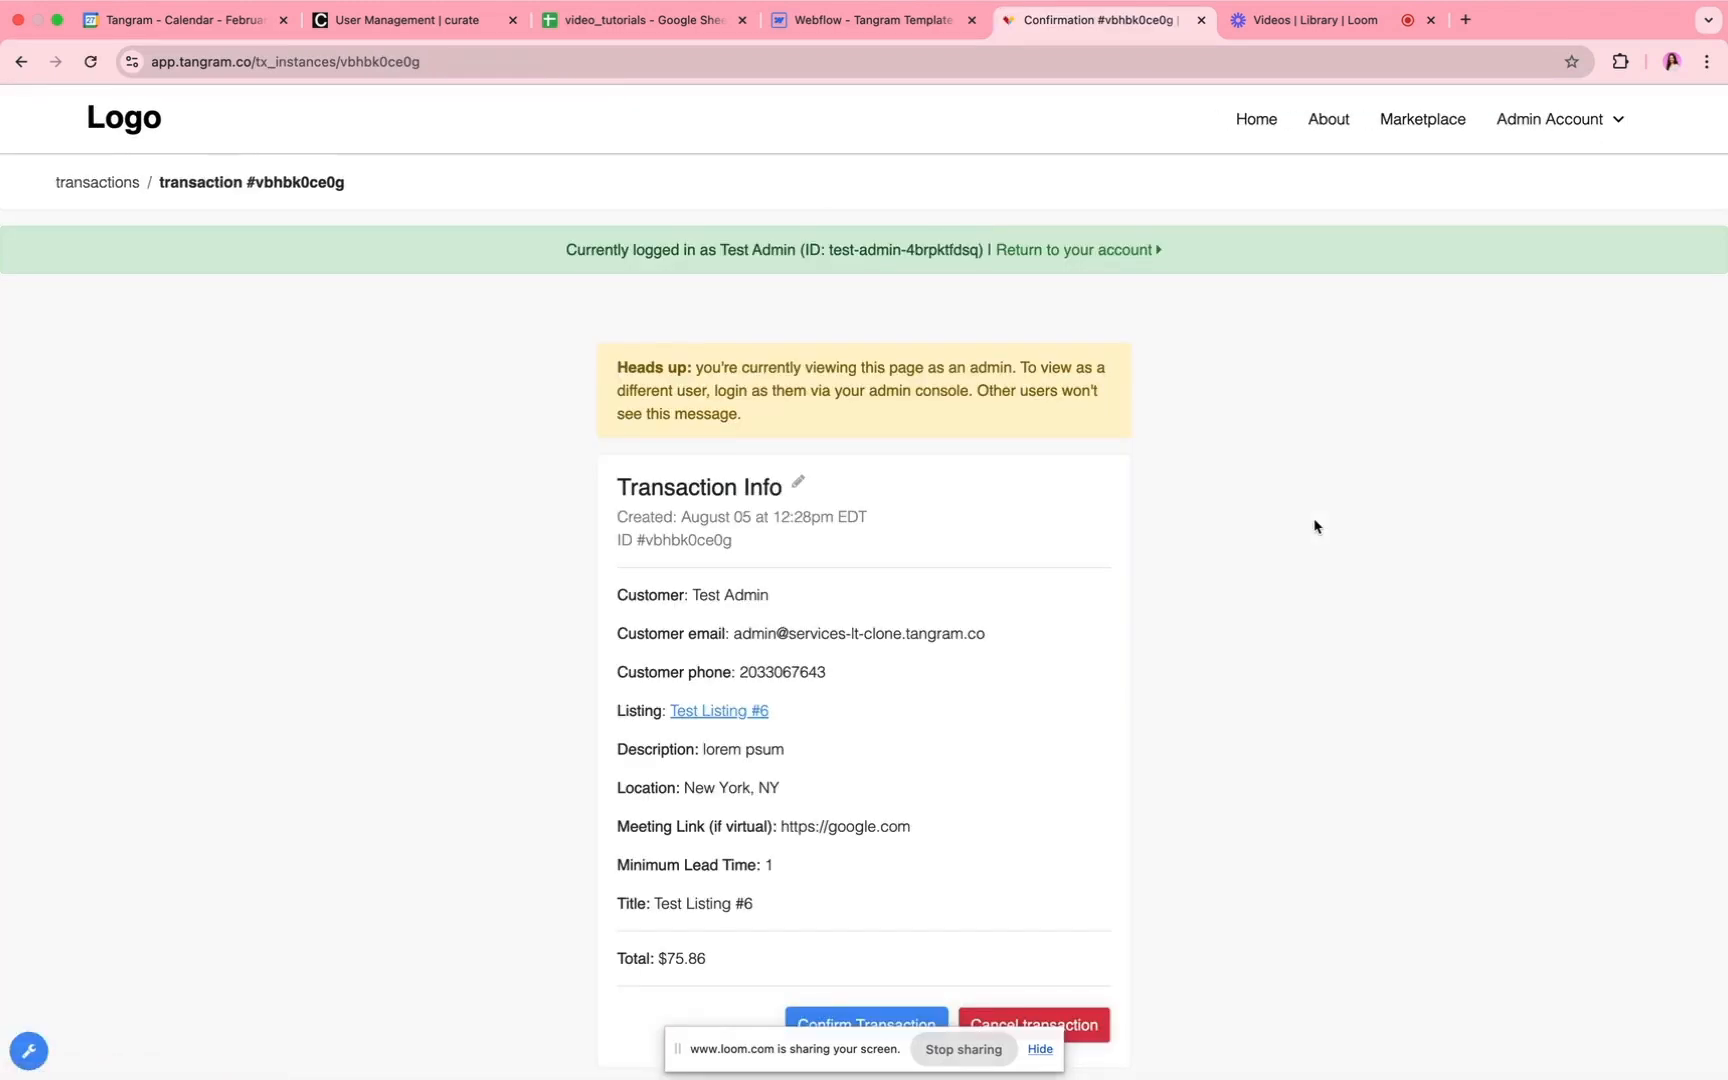
scroll(745, 717, "down", 2)
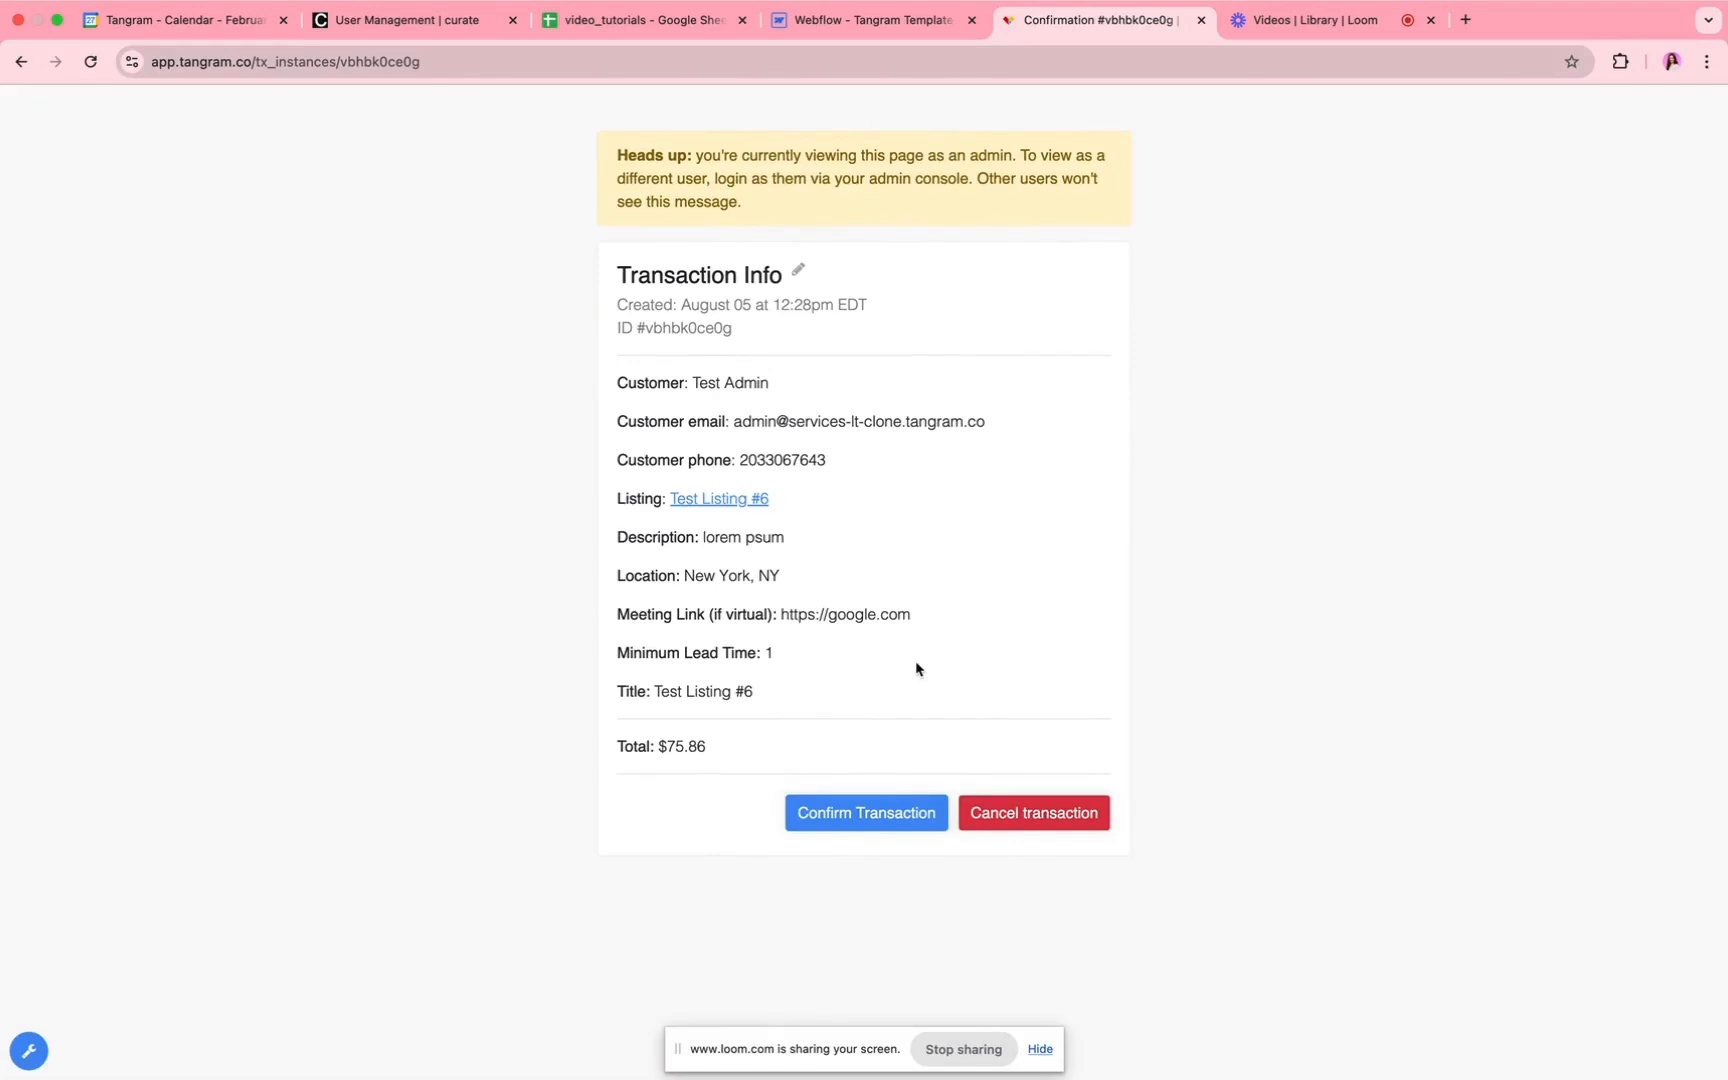
scroll(915, 668, "up", 3)
scroll(957, 714, "down", 2)
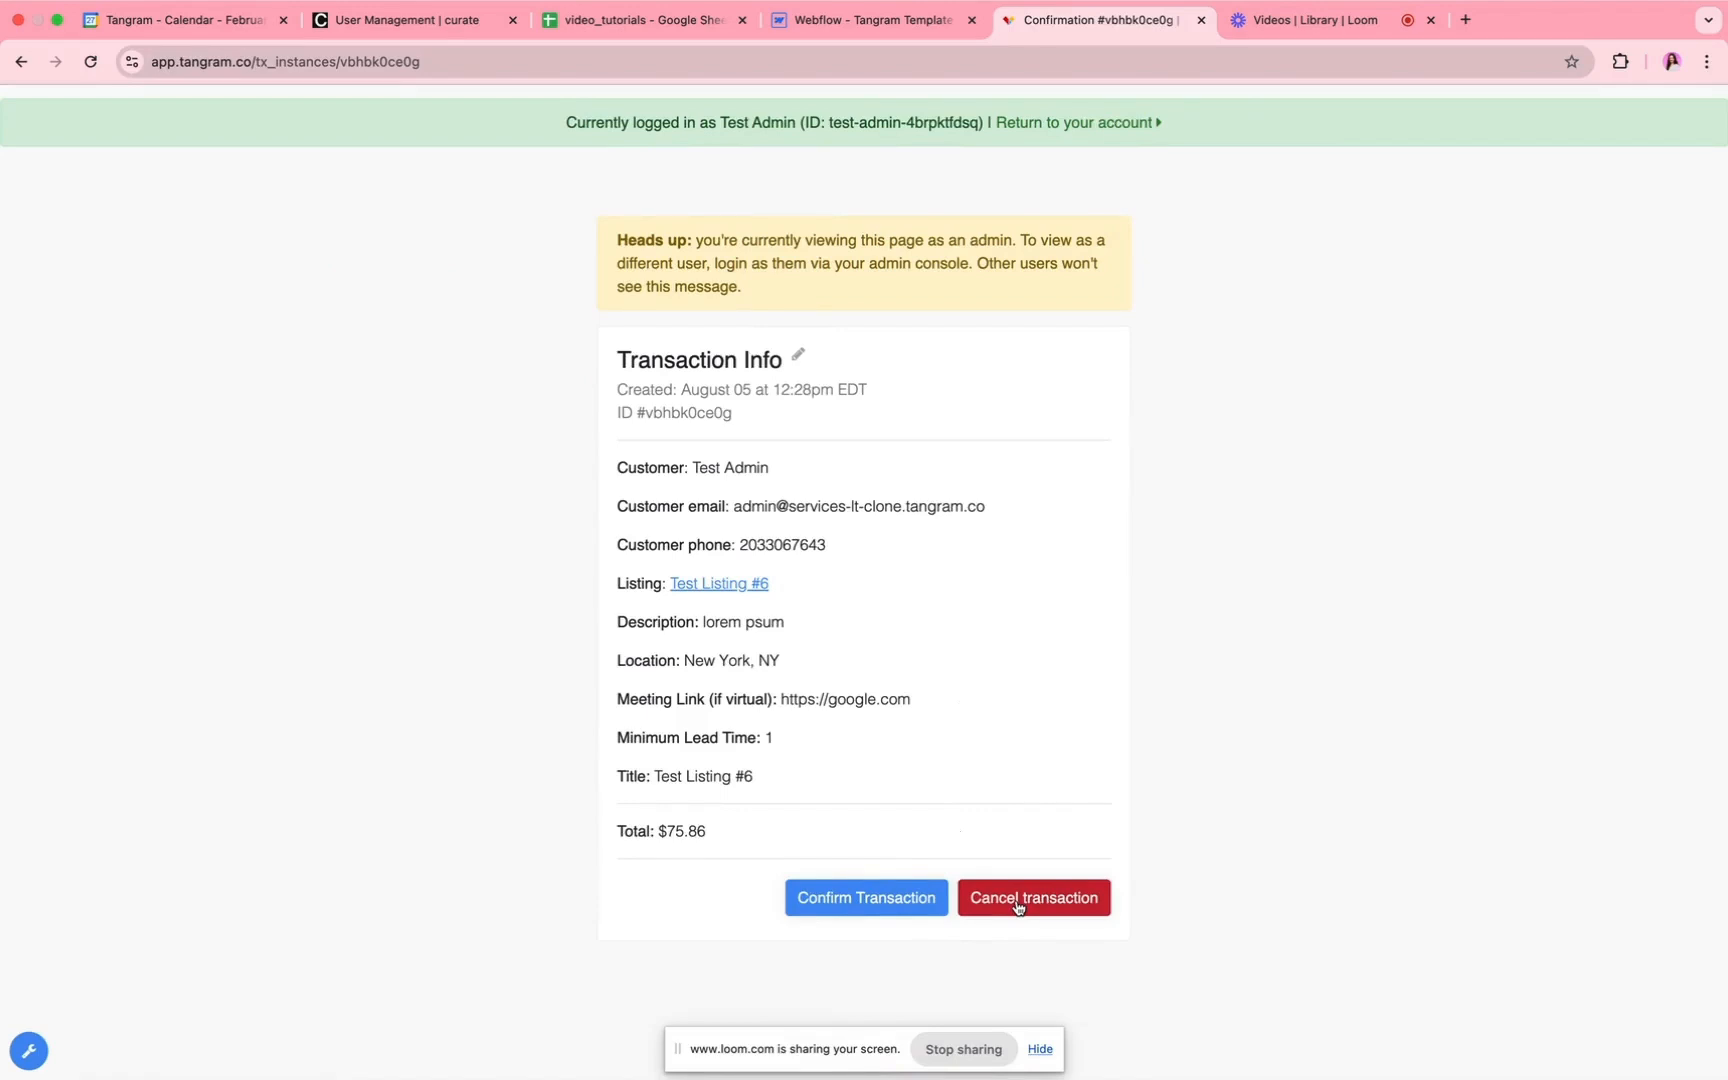
scroll(532, 775, "up", 2)
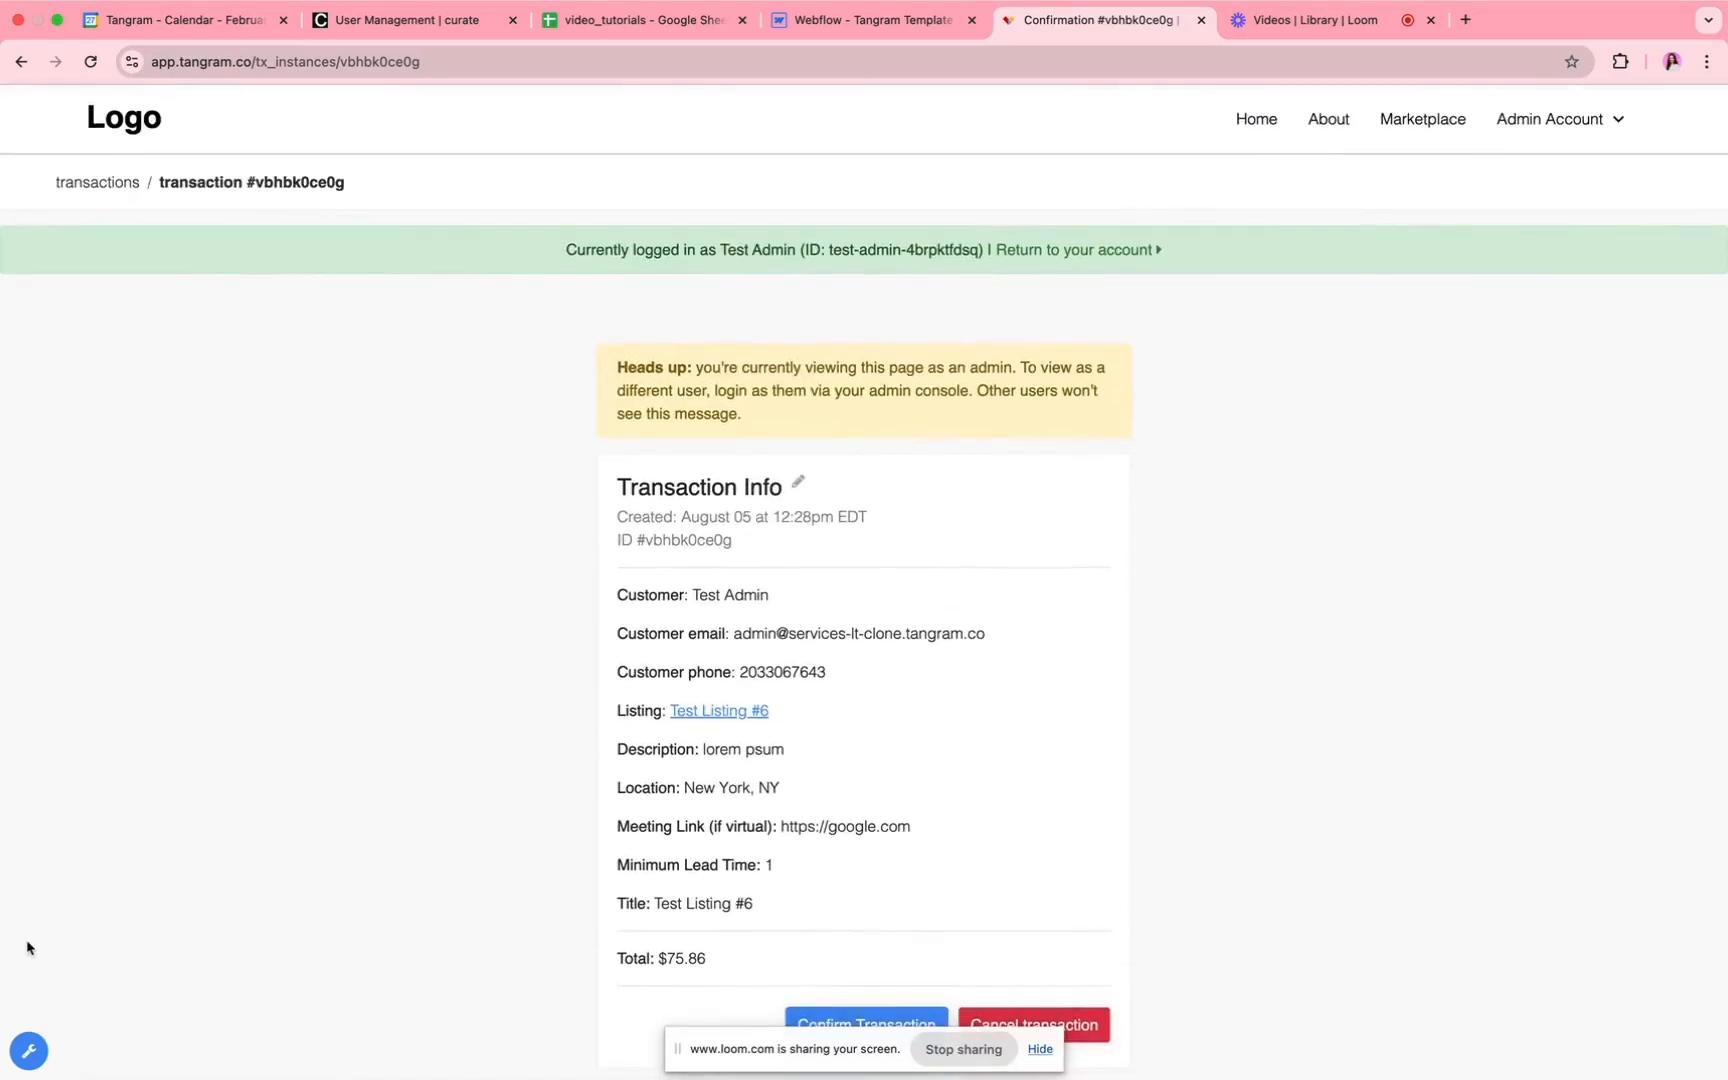
Step: Open the settings of the Listings listing type and examine its custom transaction actions
left_click(28, 1050)
left_click(120, 303)
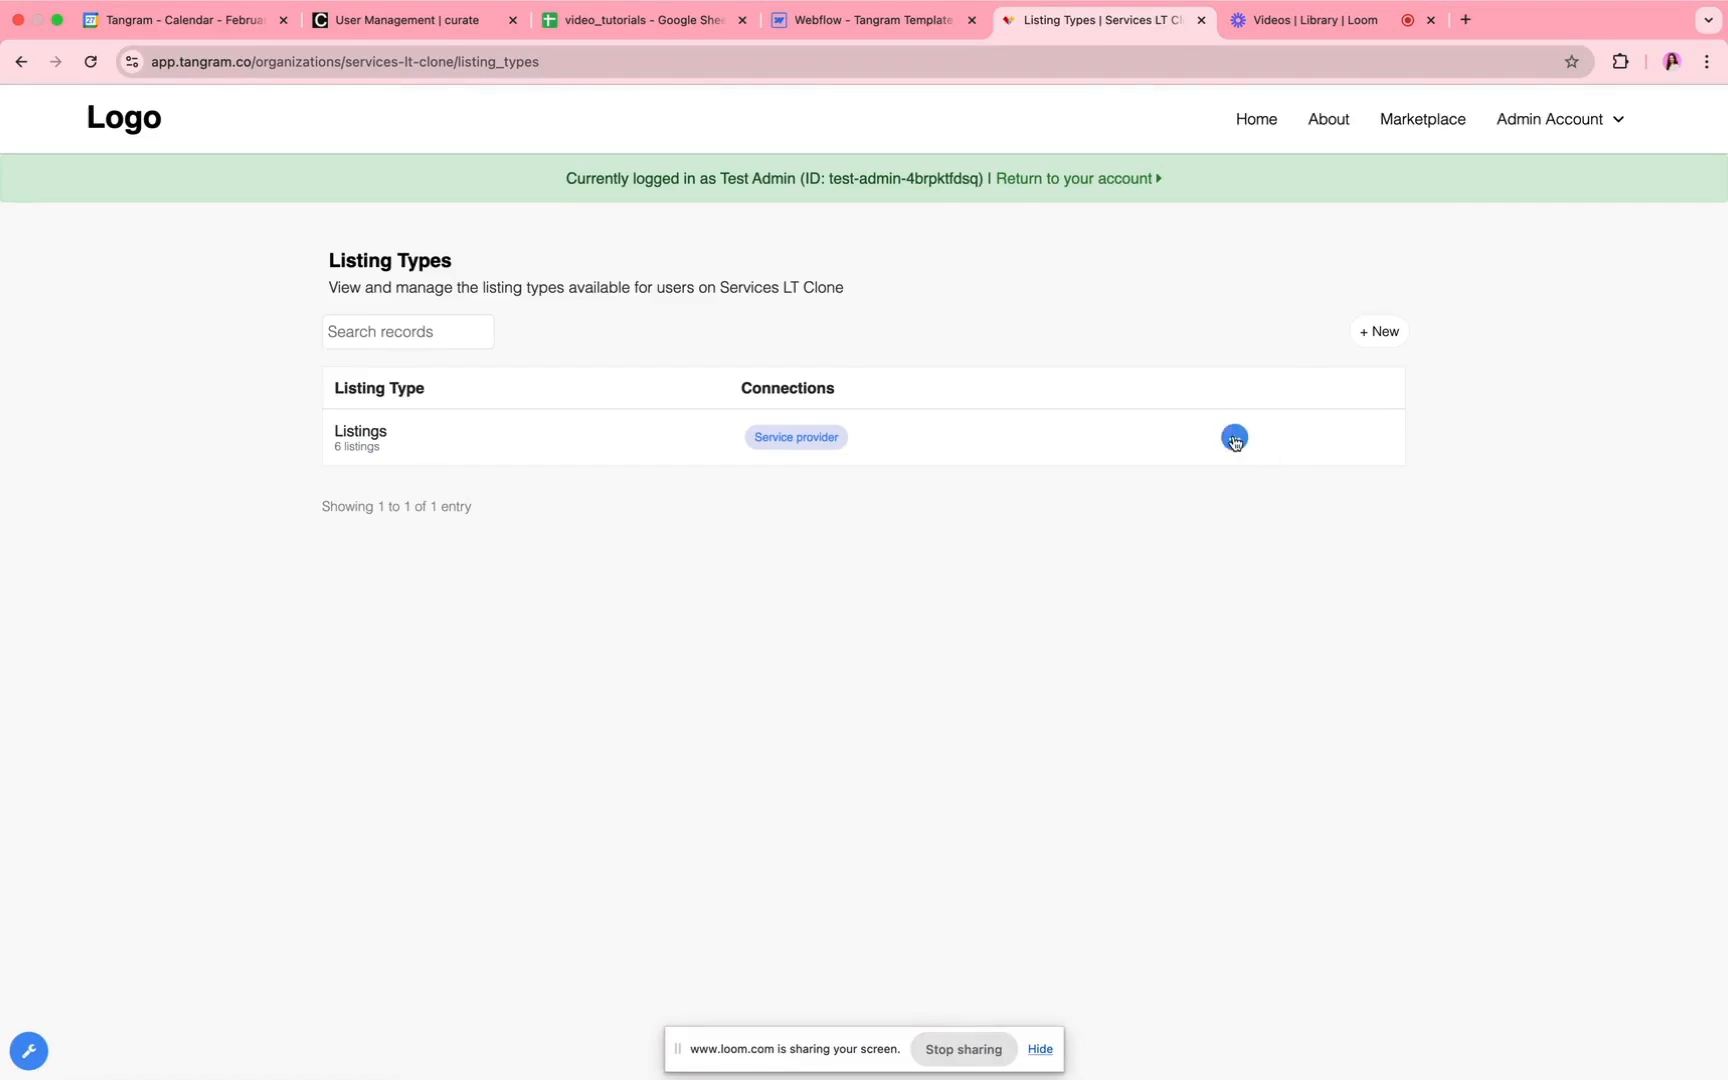
left_click(1234, 438)
left_click(1176, 476)
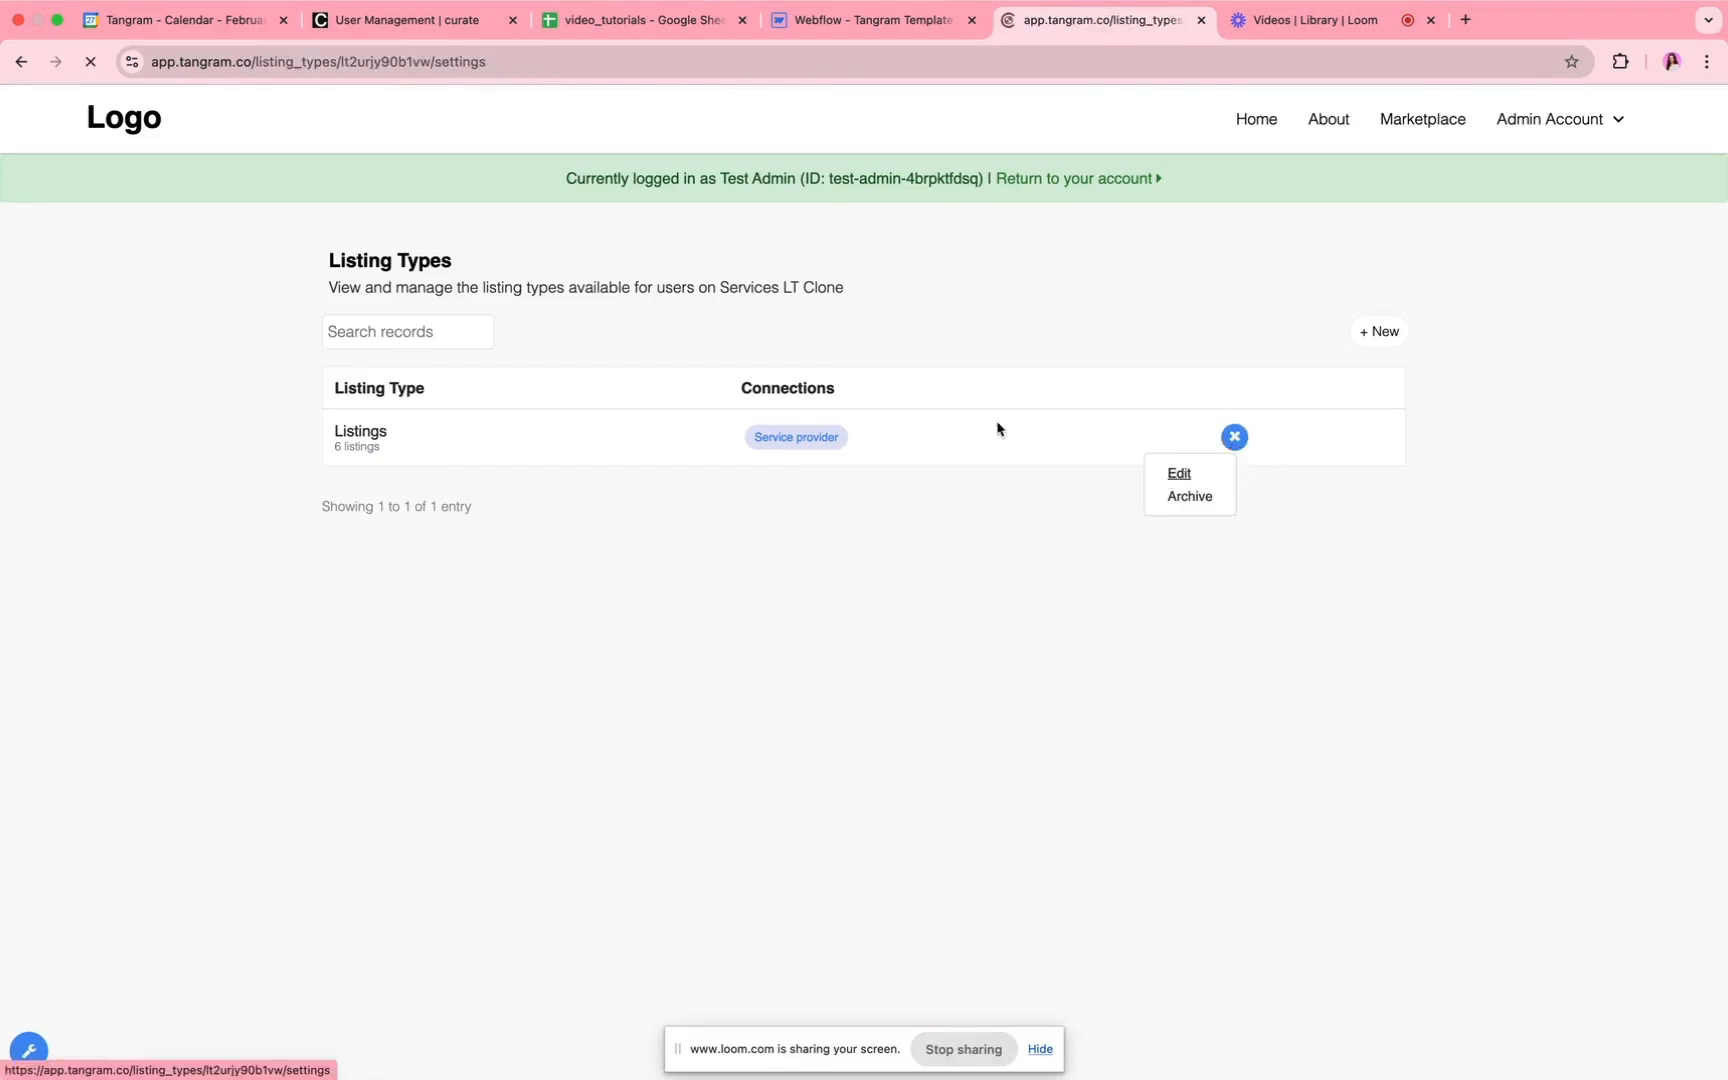
left_click(881, 413)
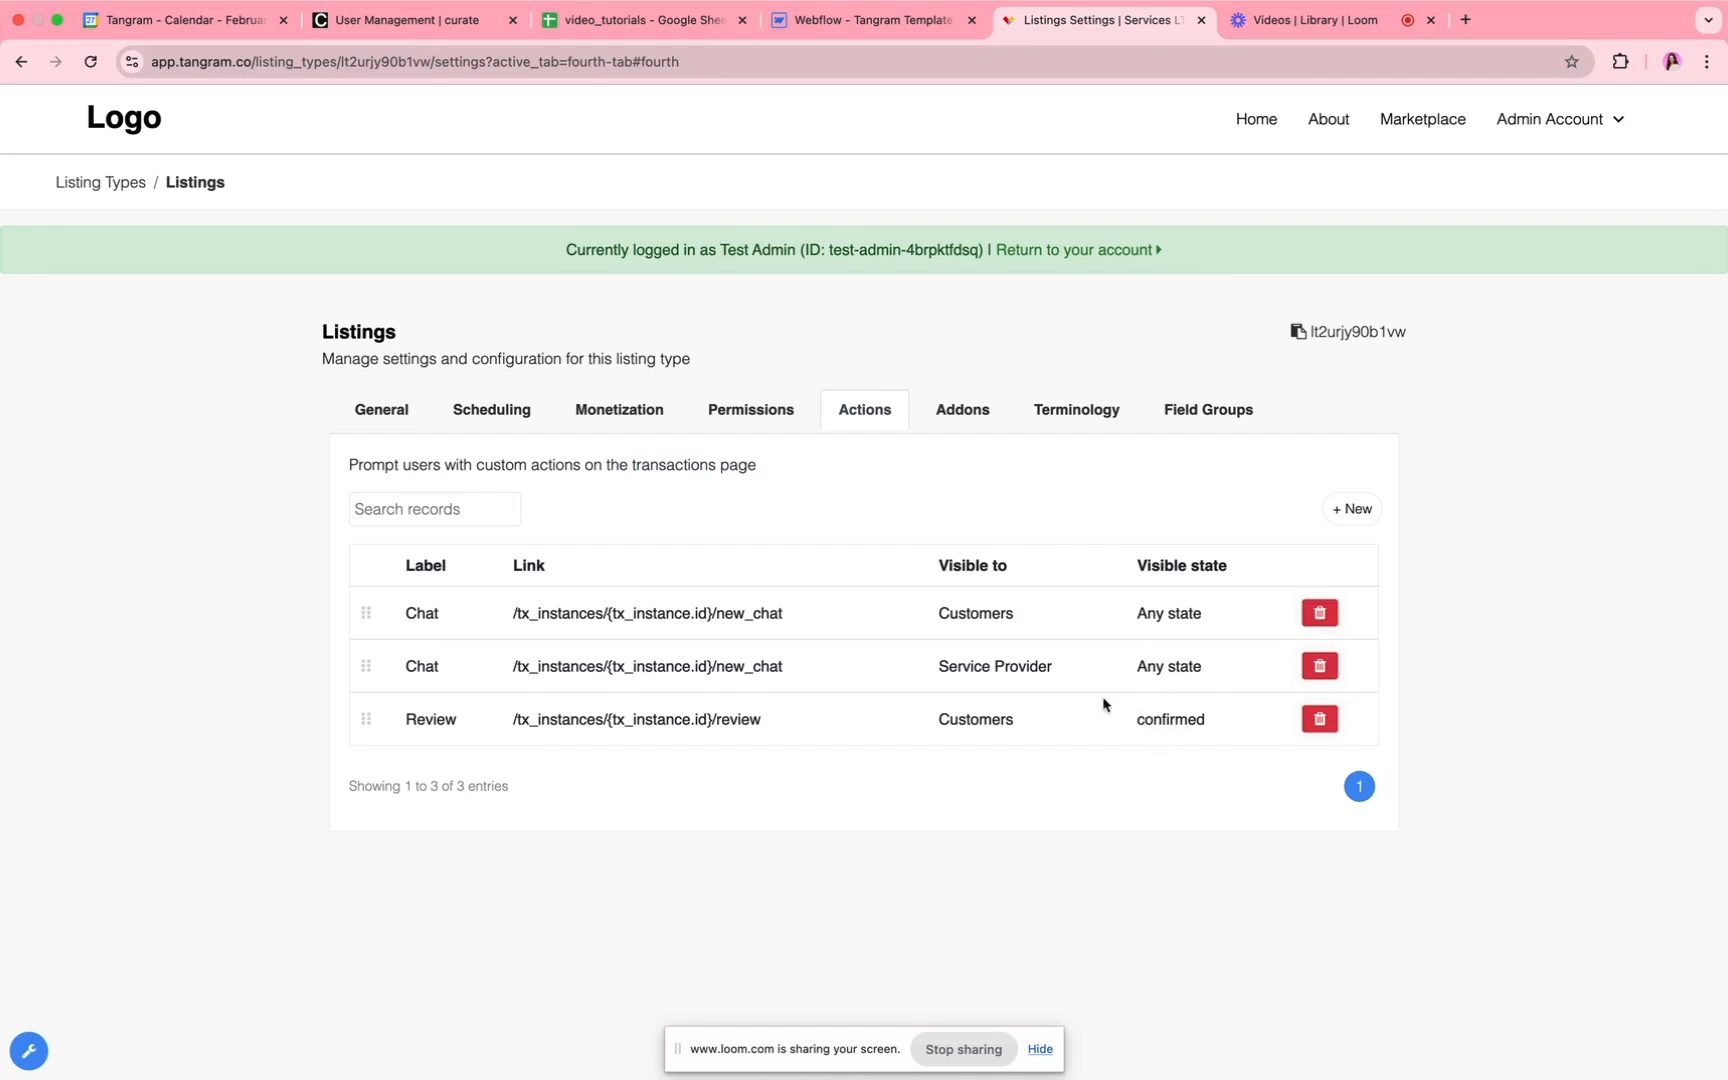
Step: Fill in a new action labelled Review with link /tx_instances/{tx_instance.id}/review, visible to Customers in state complete, and close the form without creating it
left_click(1356, 511)
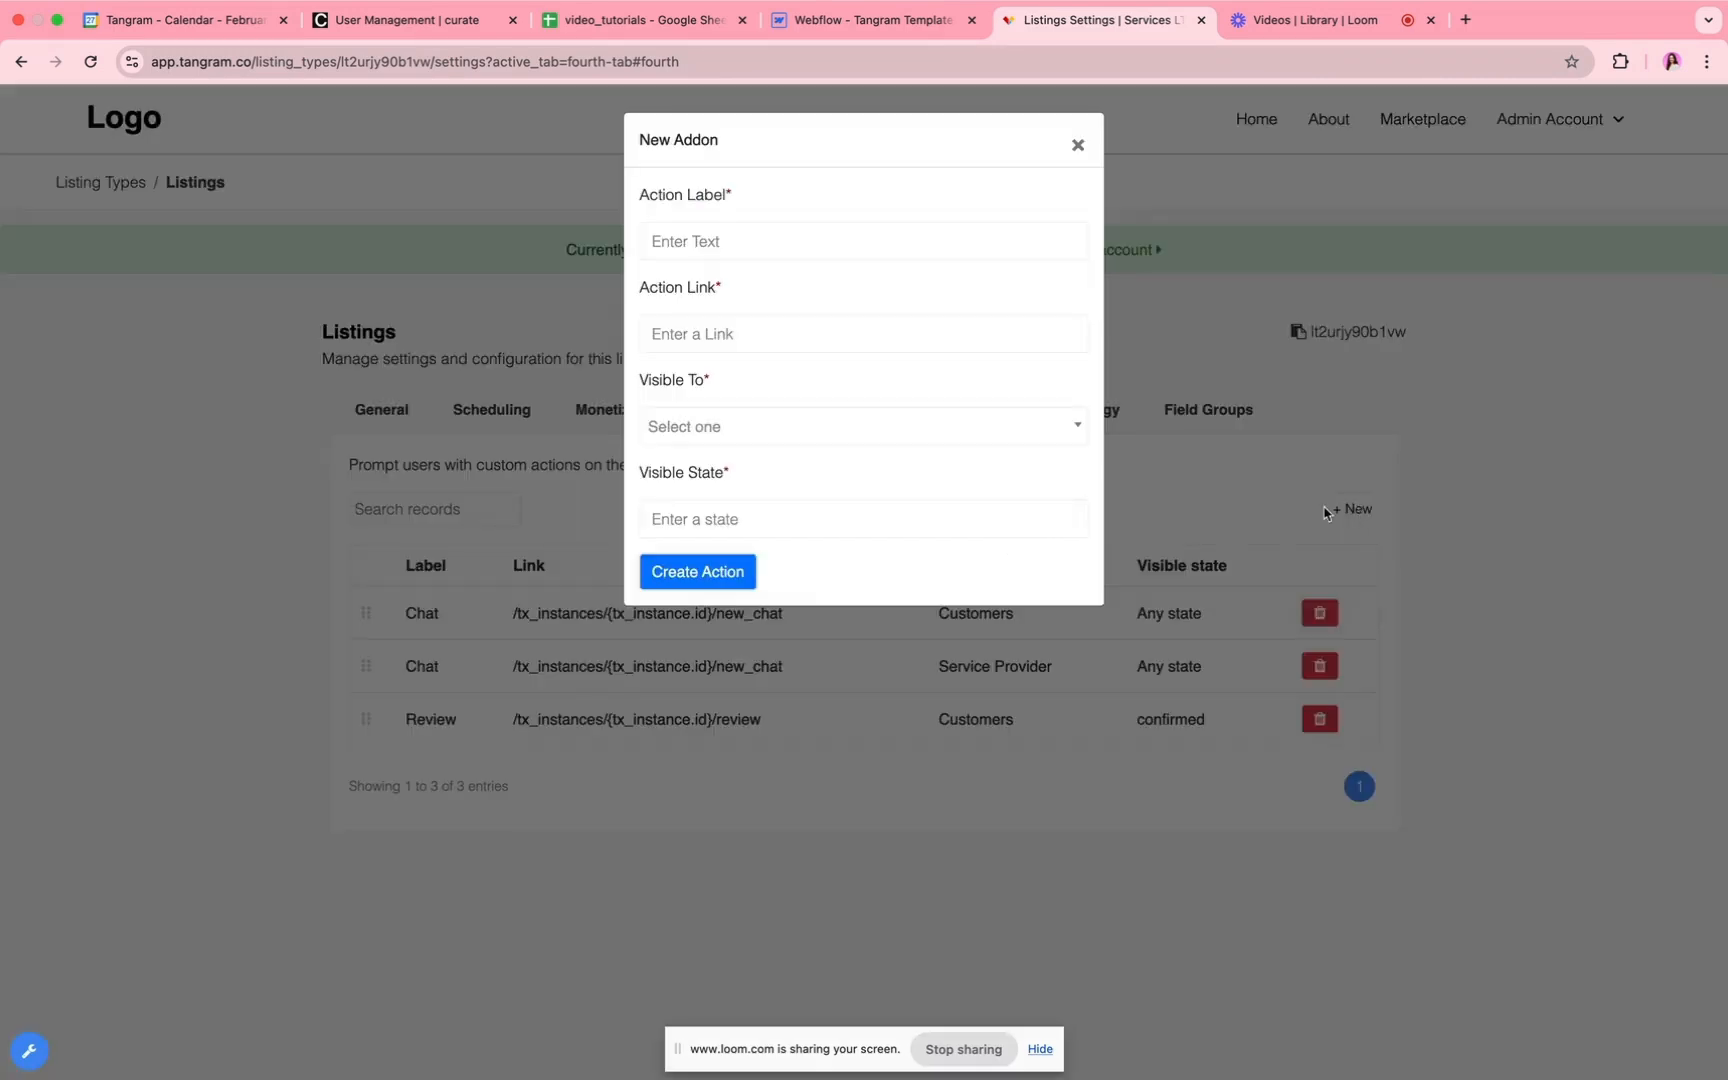
left_click(651, 232)
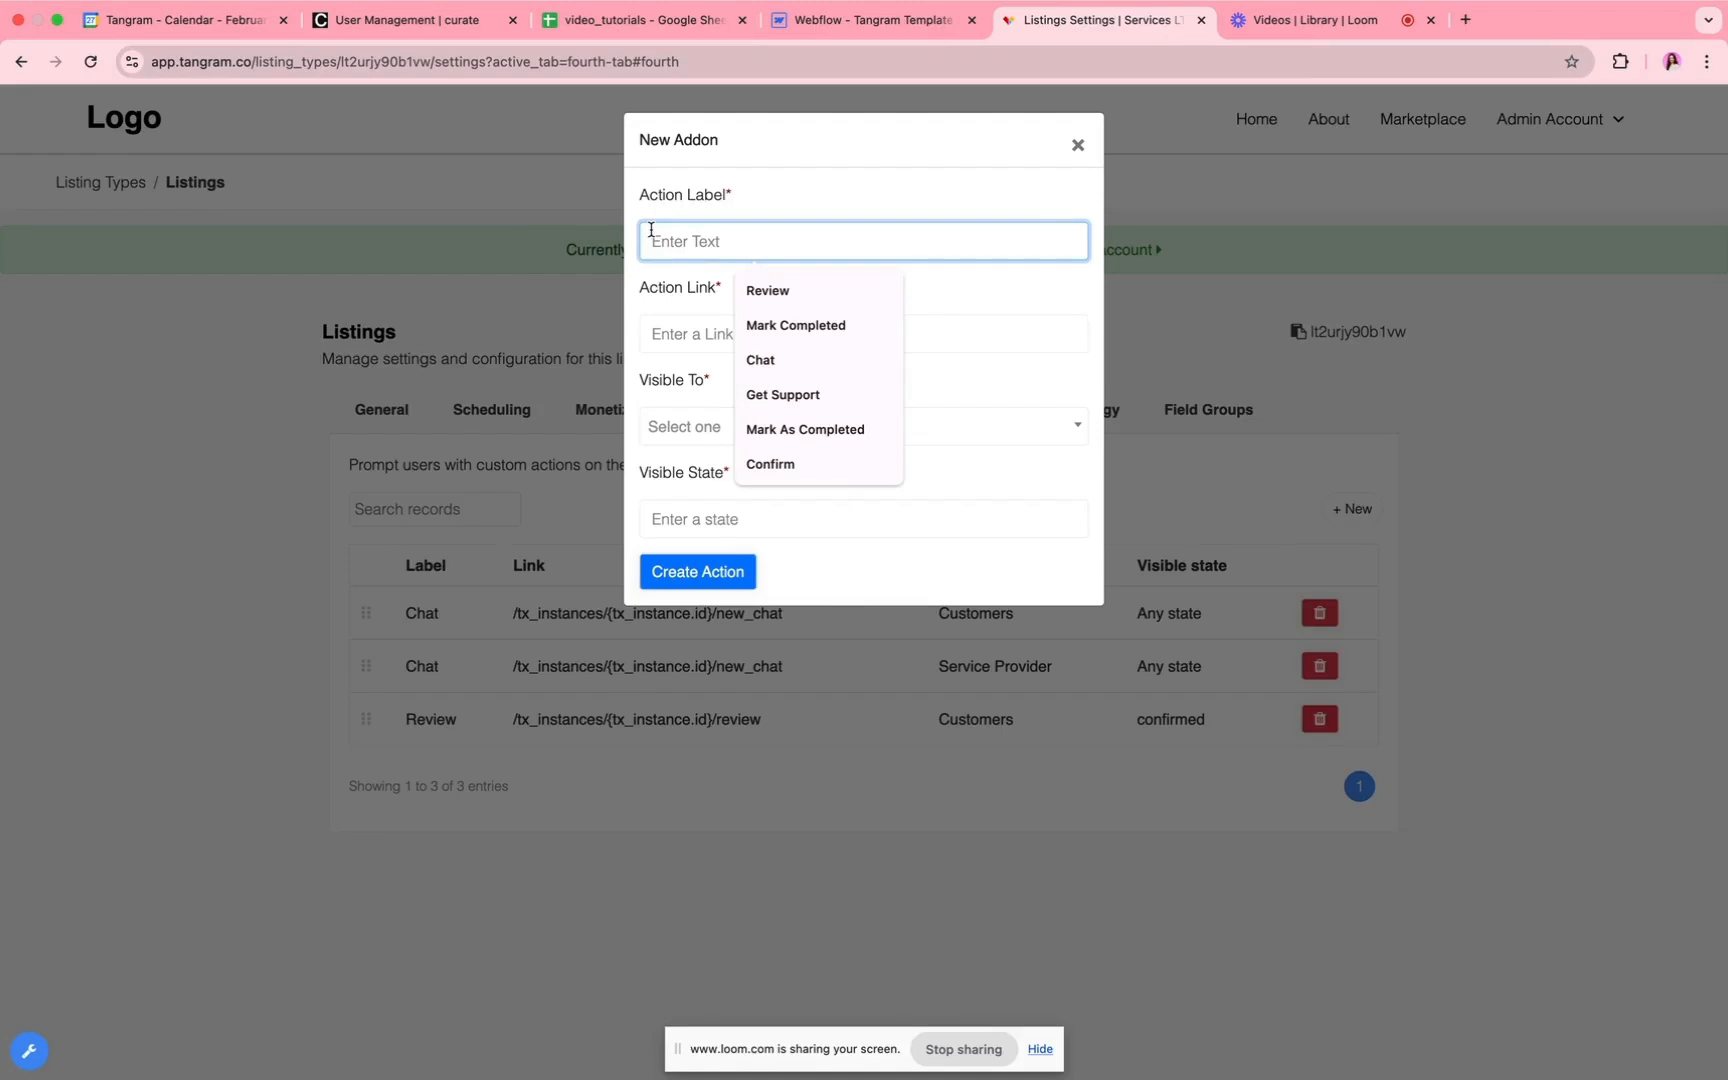
left_click(794, 289)
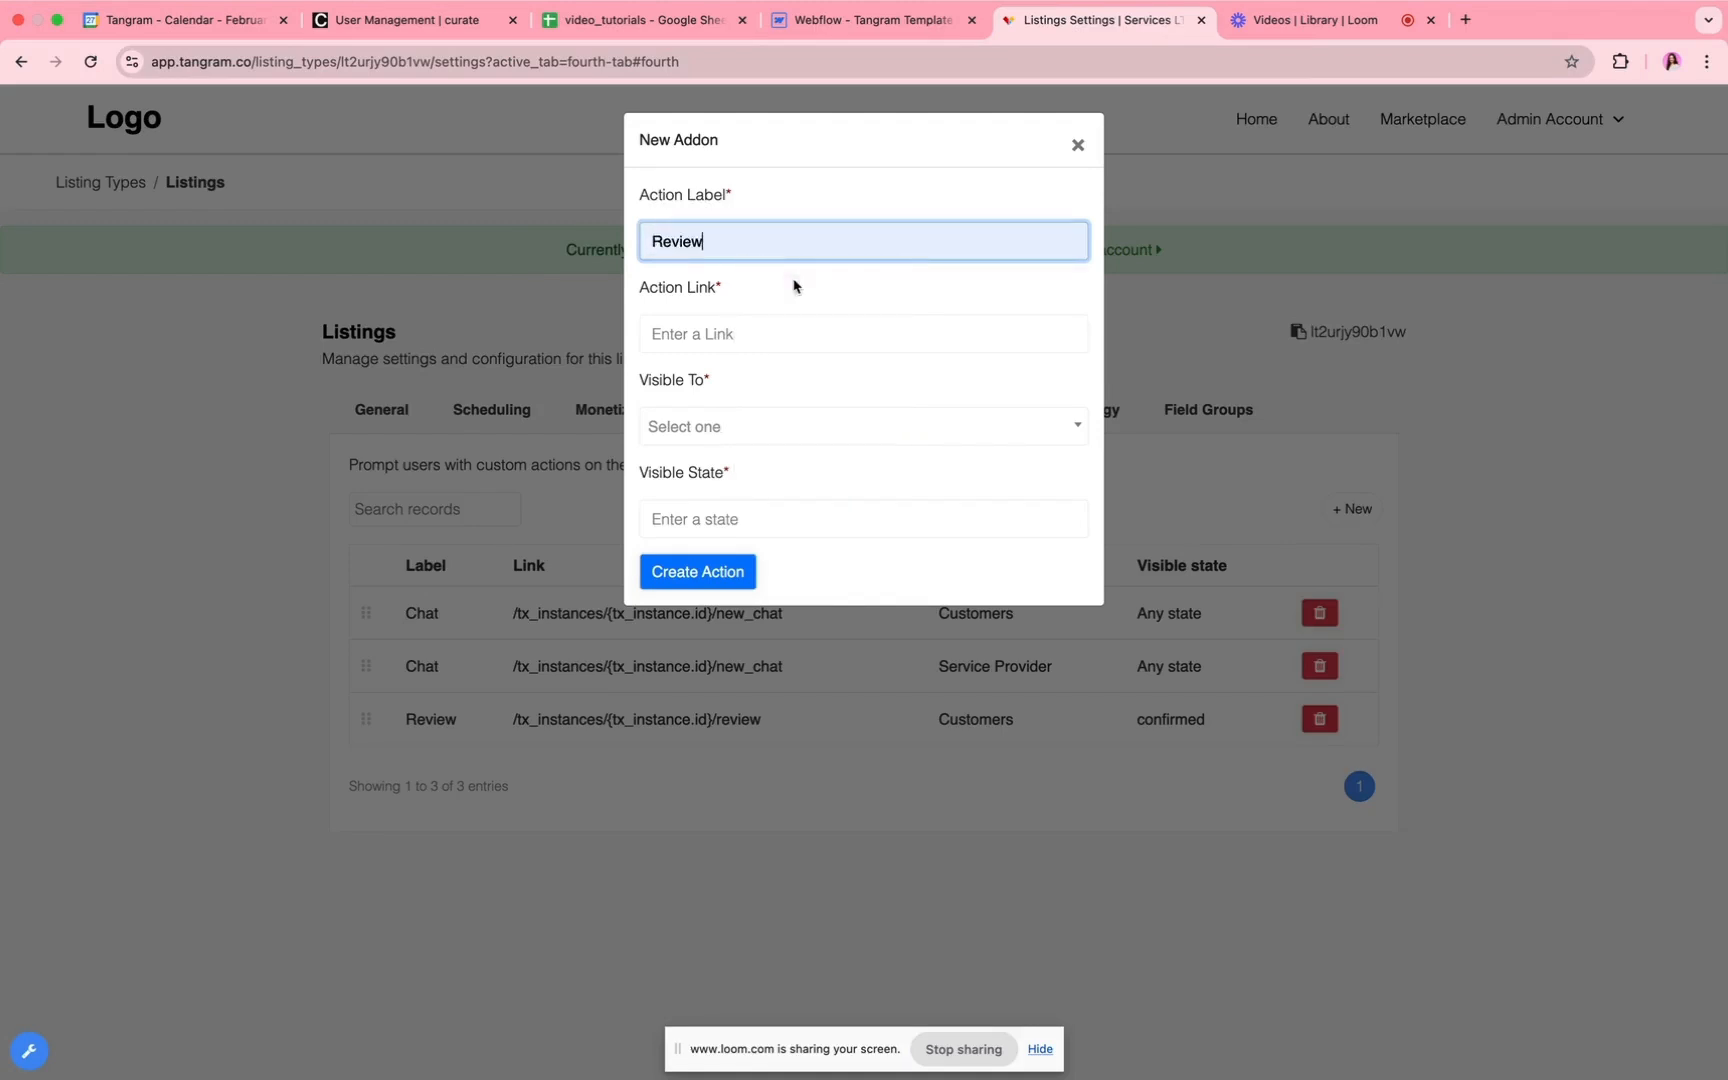
left_click(707, 333)
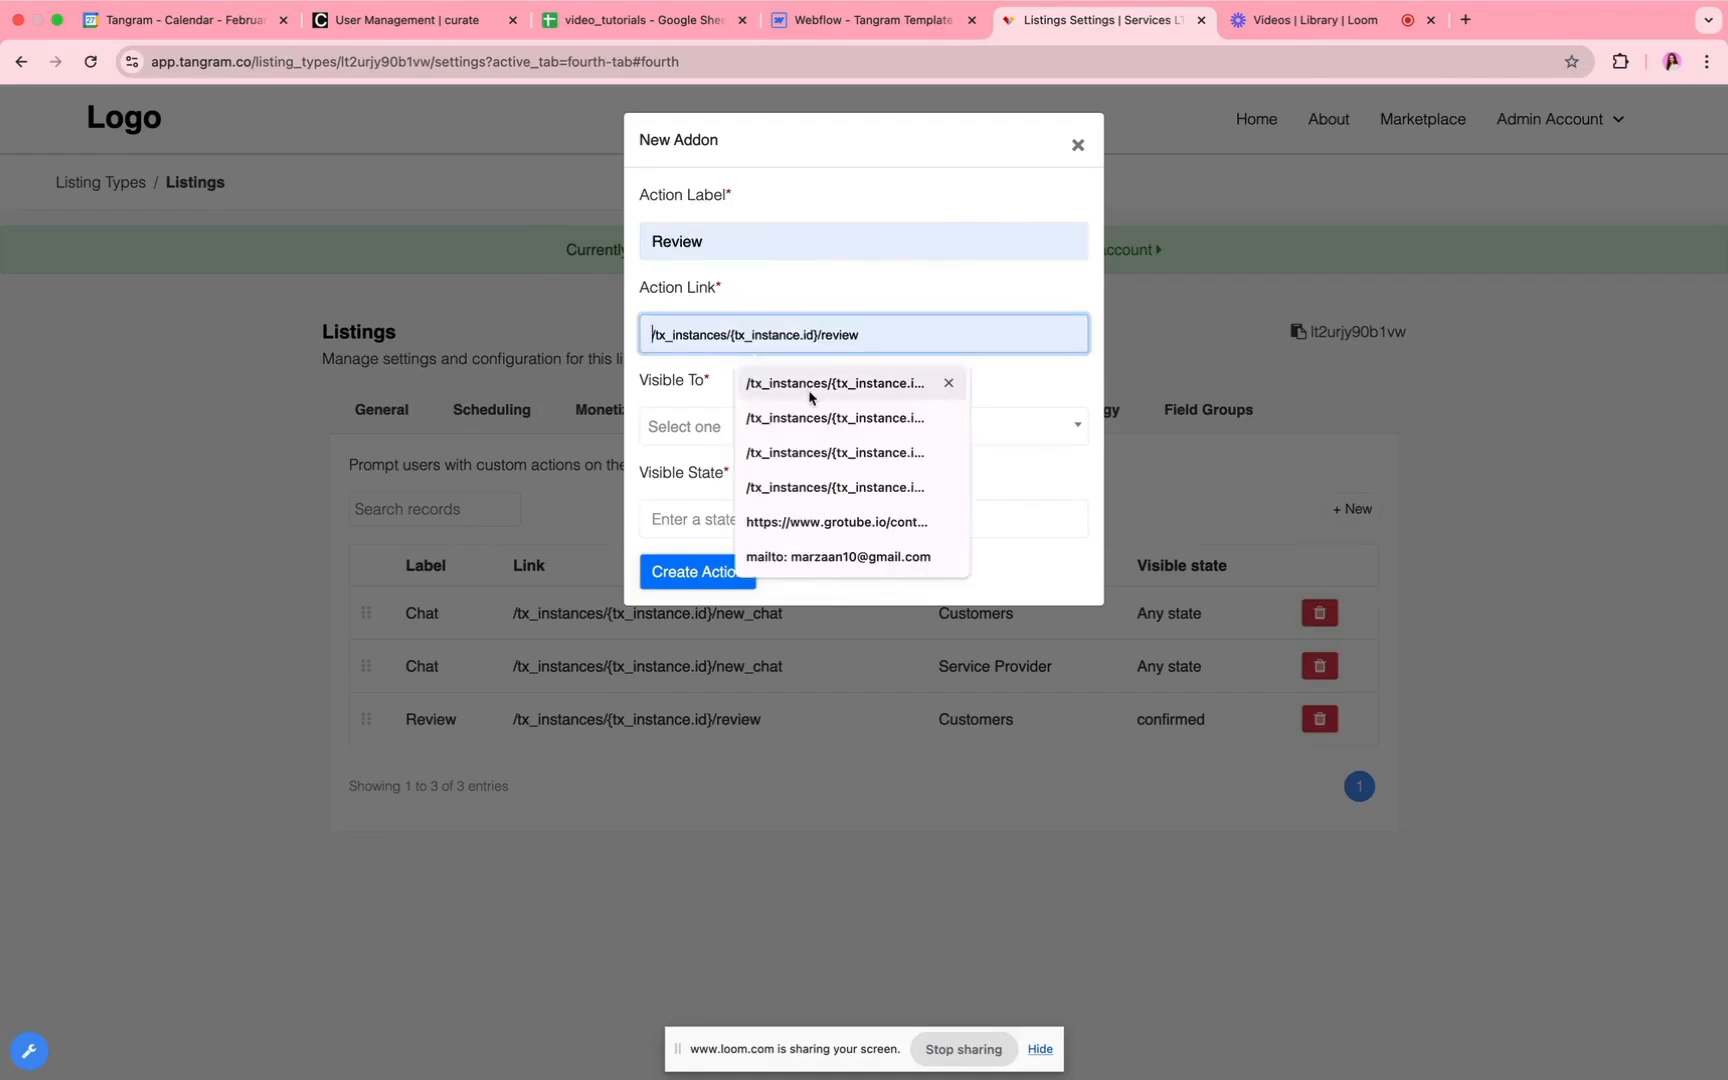
left_click(810, 390)
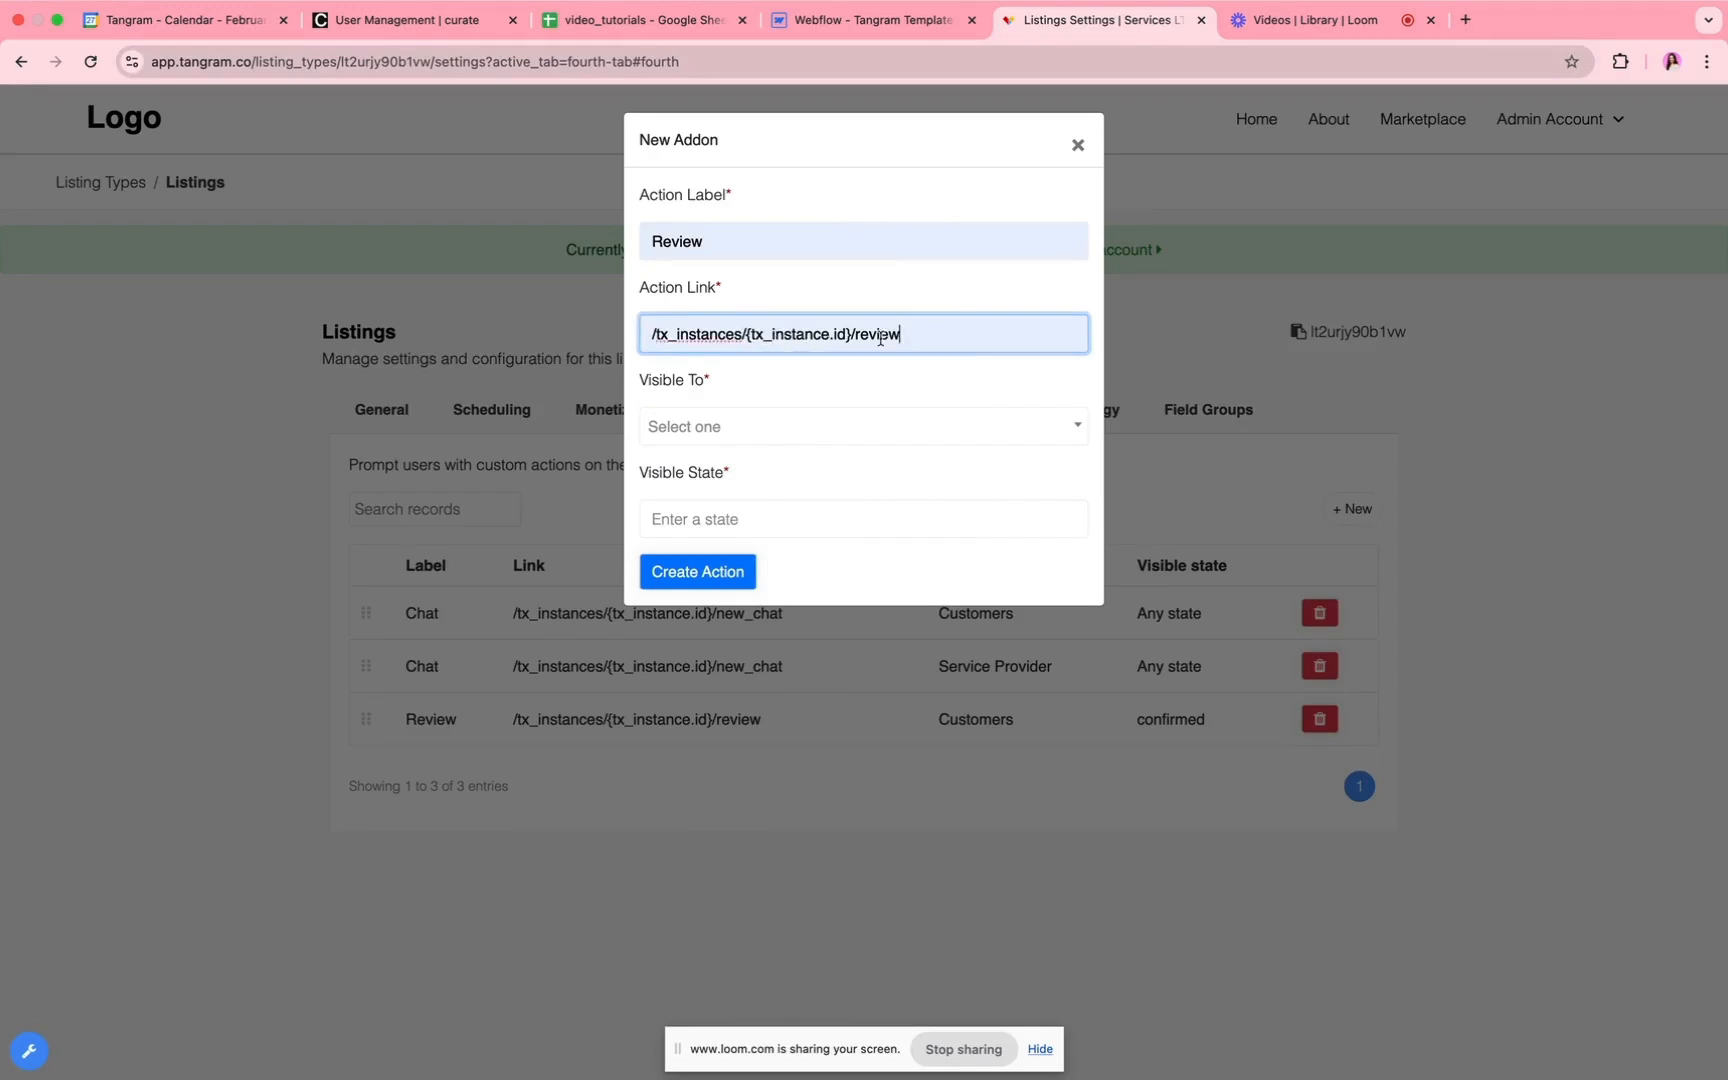
left_click(756, 424)
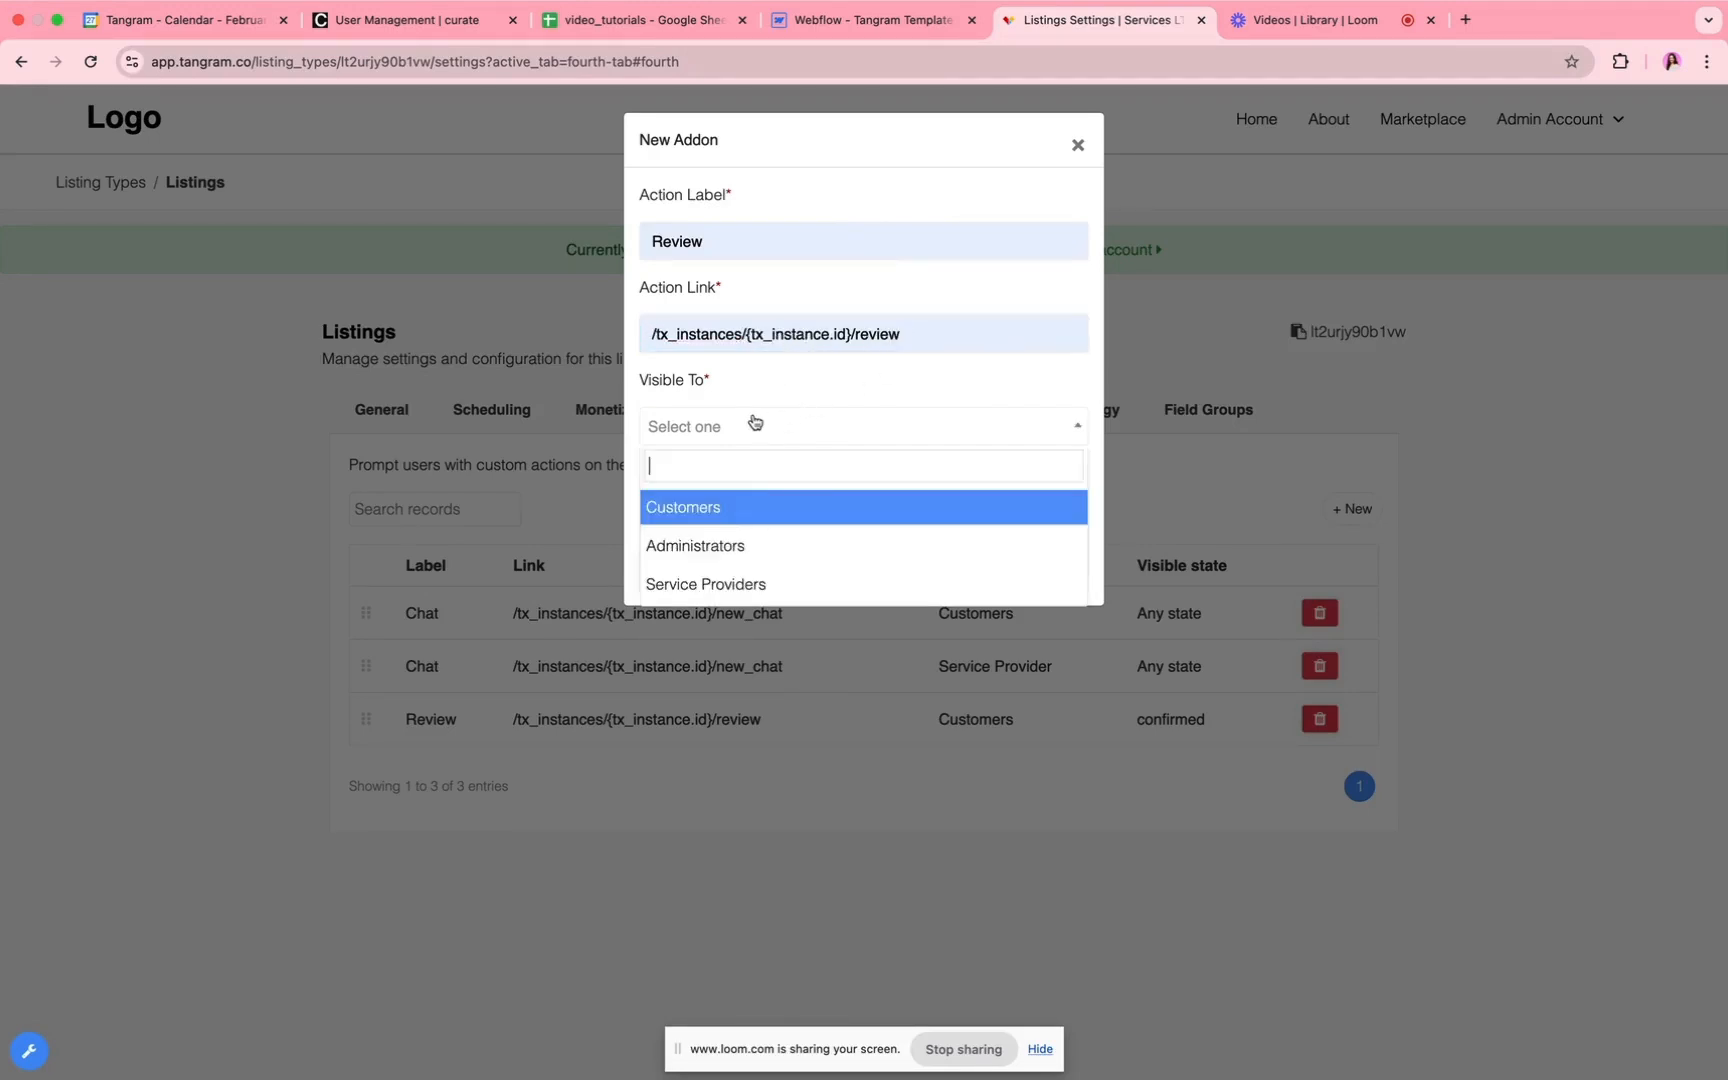
left_click(744, 505)
left_click(720, 521)
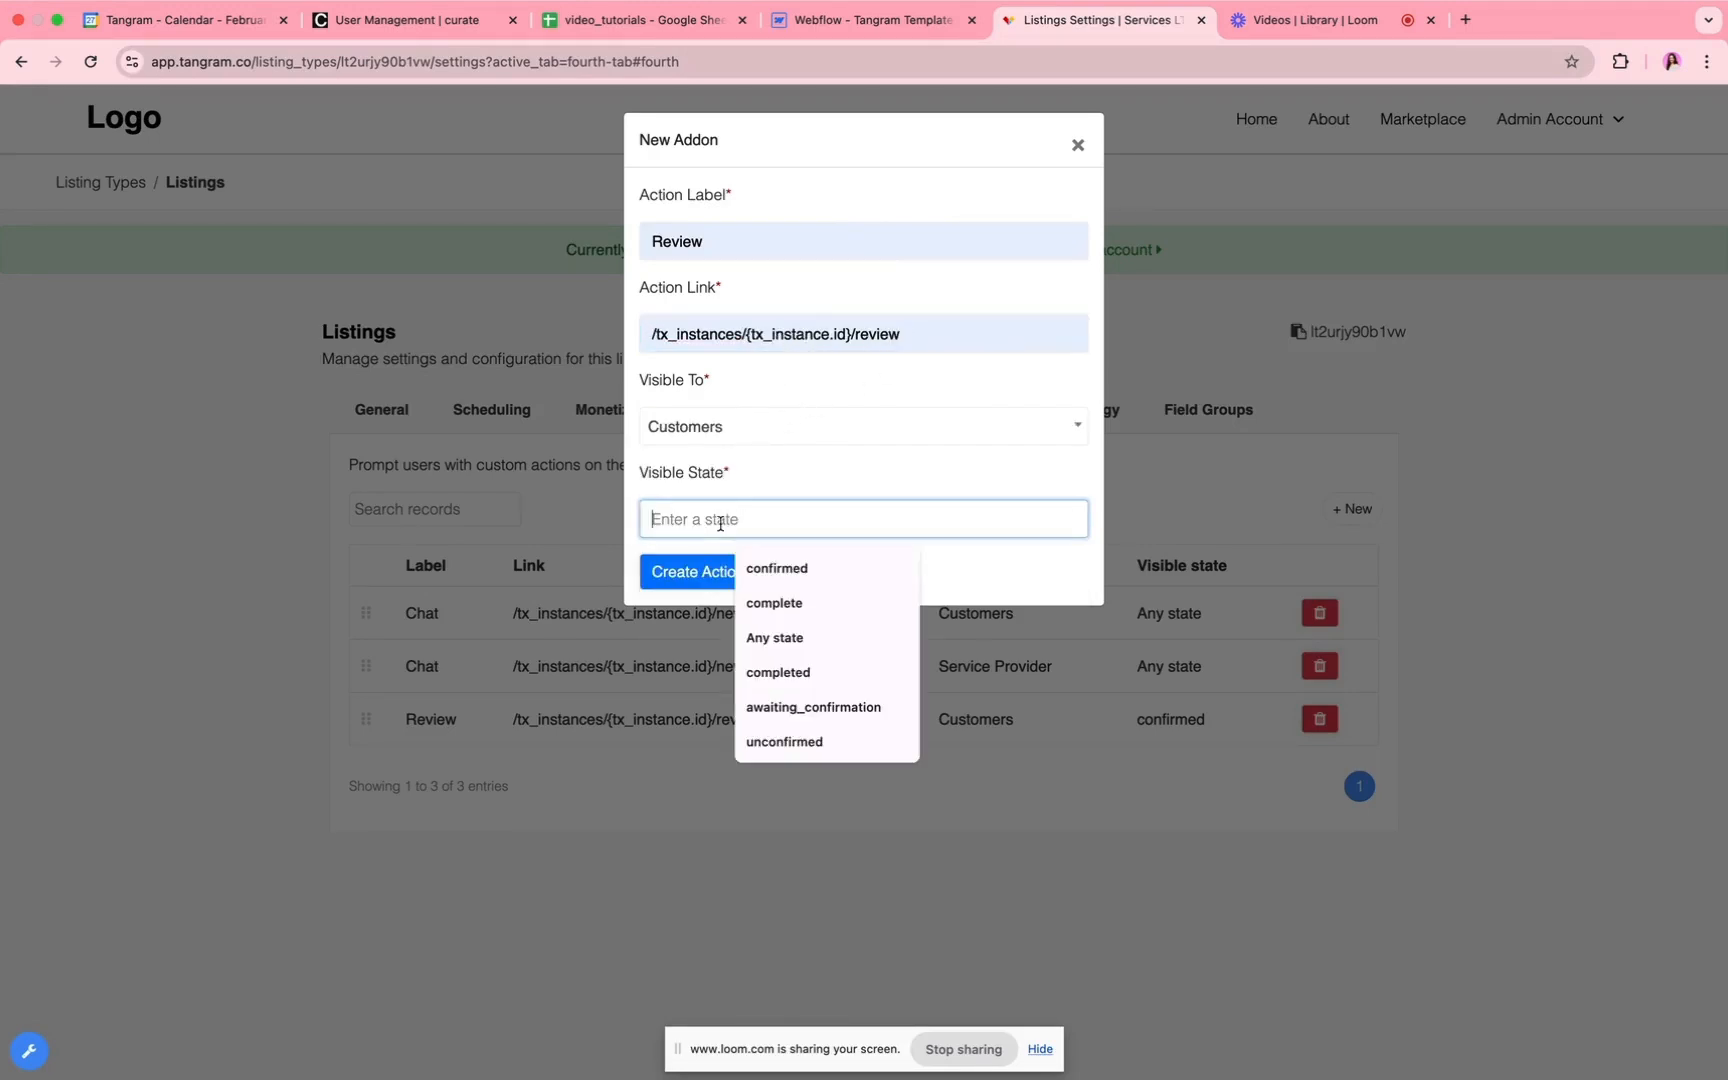
left_click(806, 603)
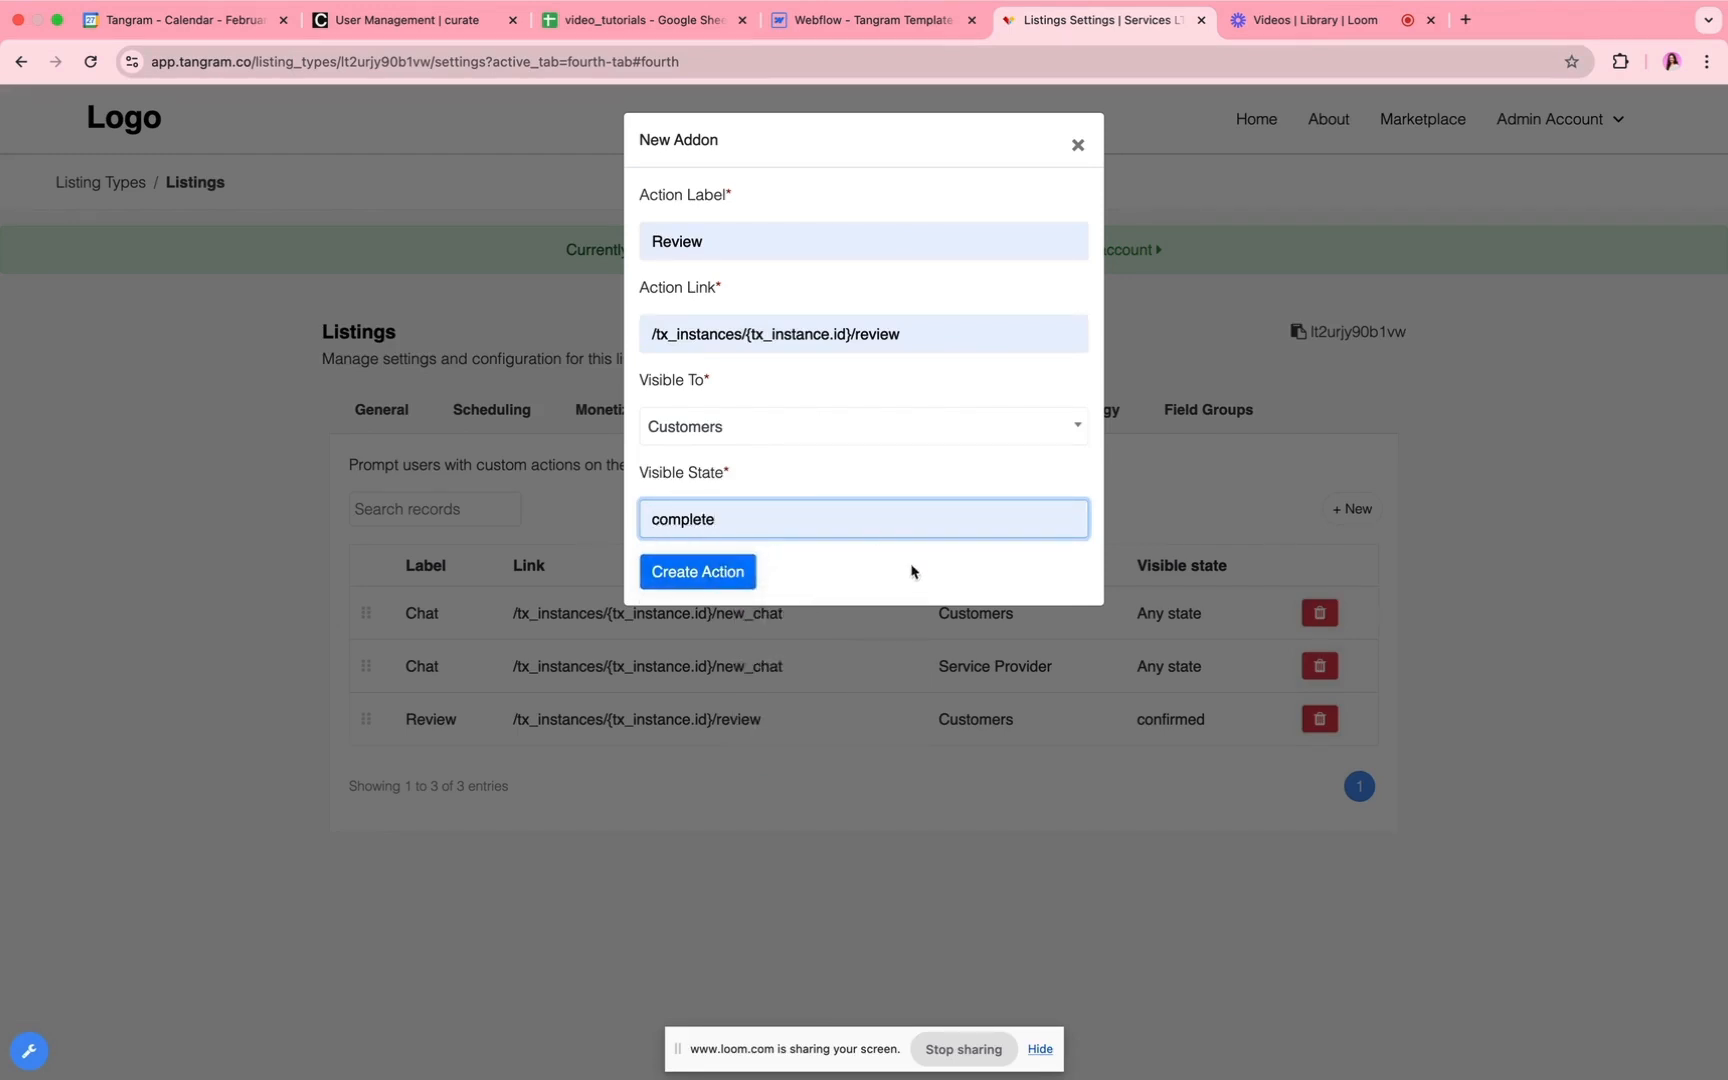
left_click(1077, 147)
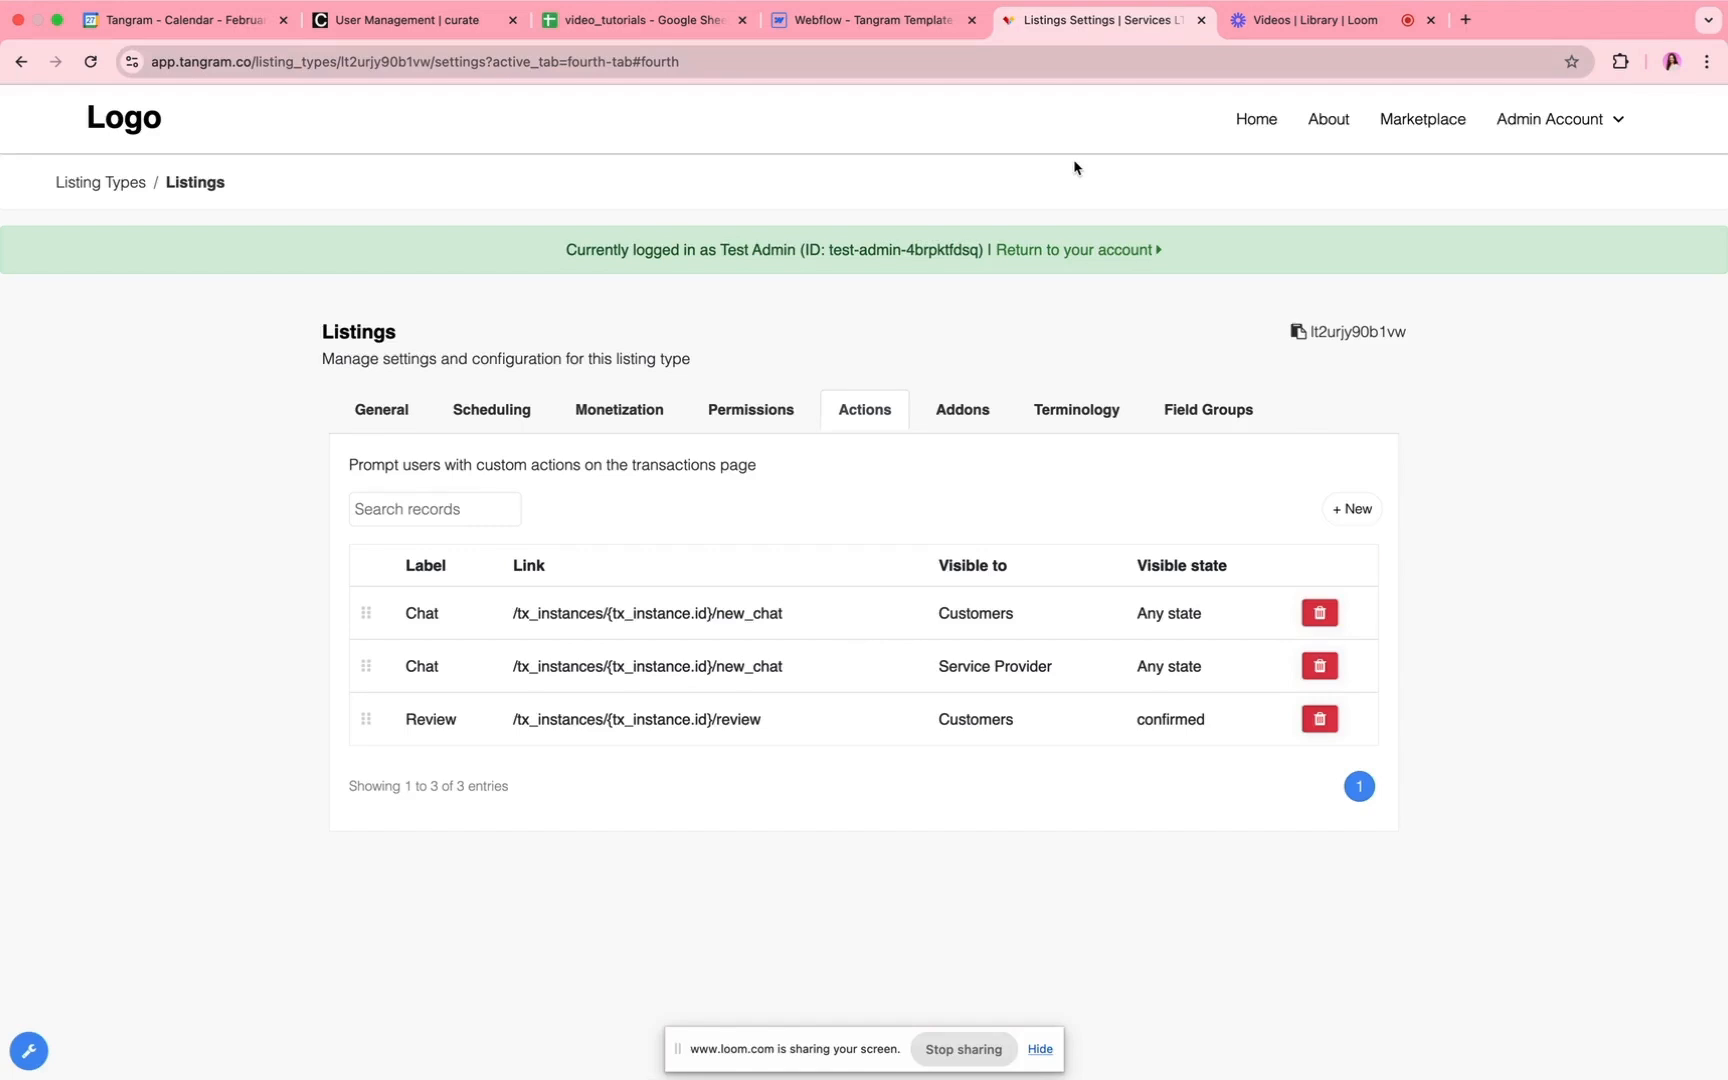
Step: Open the first service provider's management page from the user list, check its new review form and close the form
left_click(1518, 119)
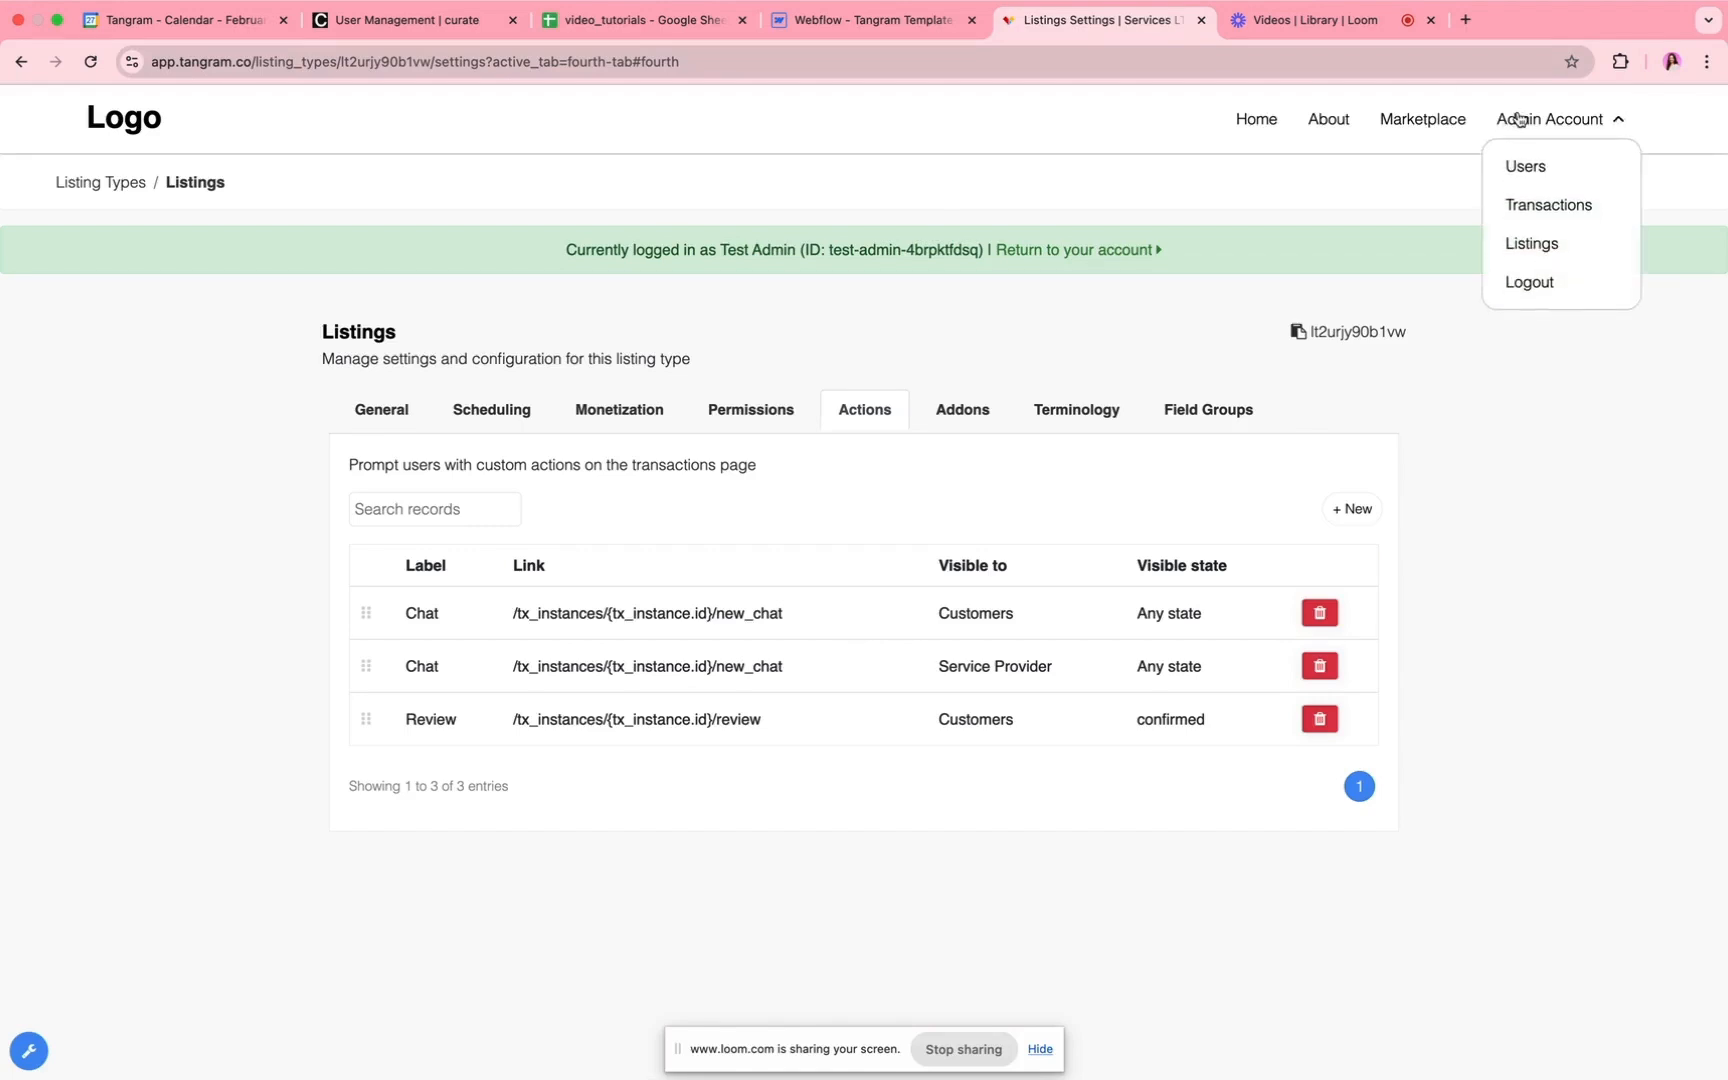
left_click(1538, 163)
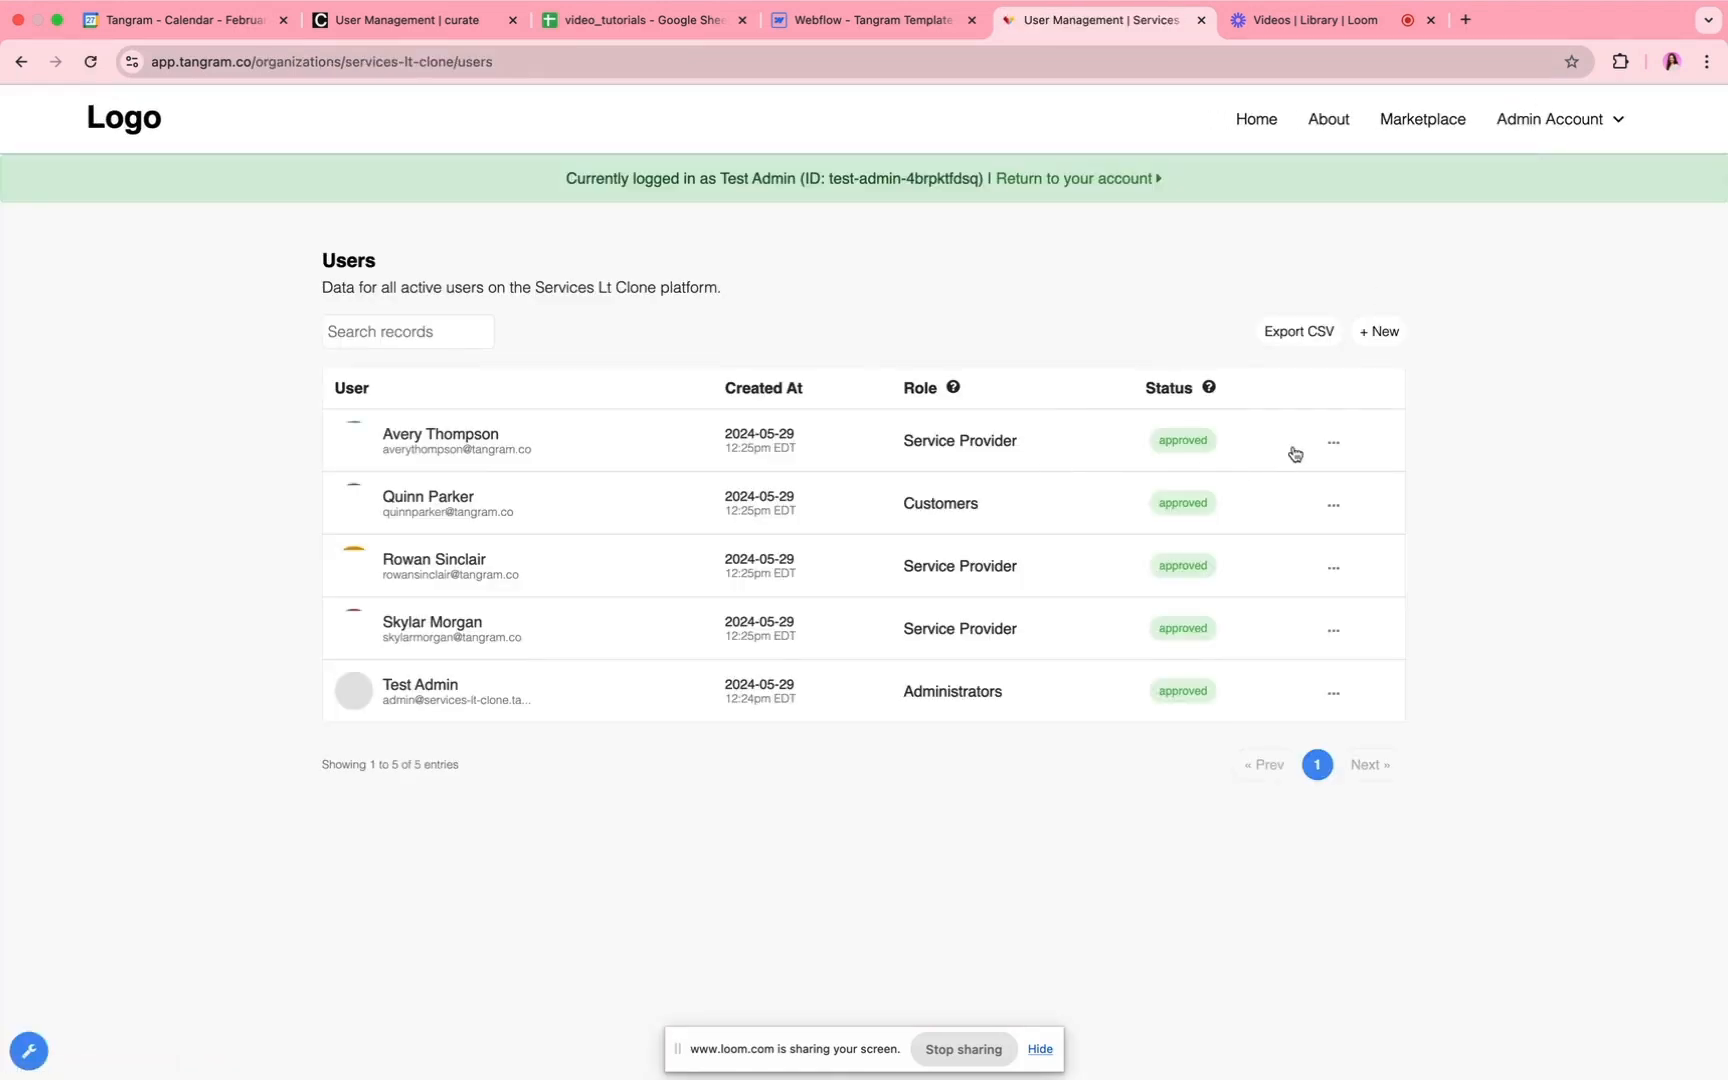
left_click(1333, 442)
left_click(1285, 499)
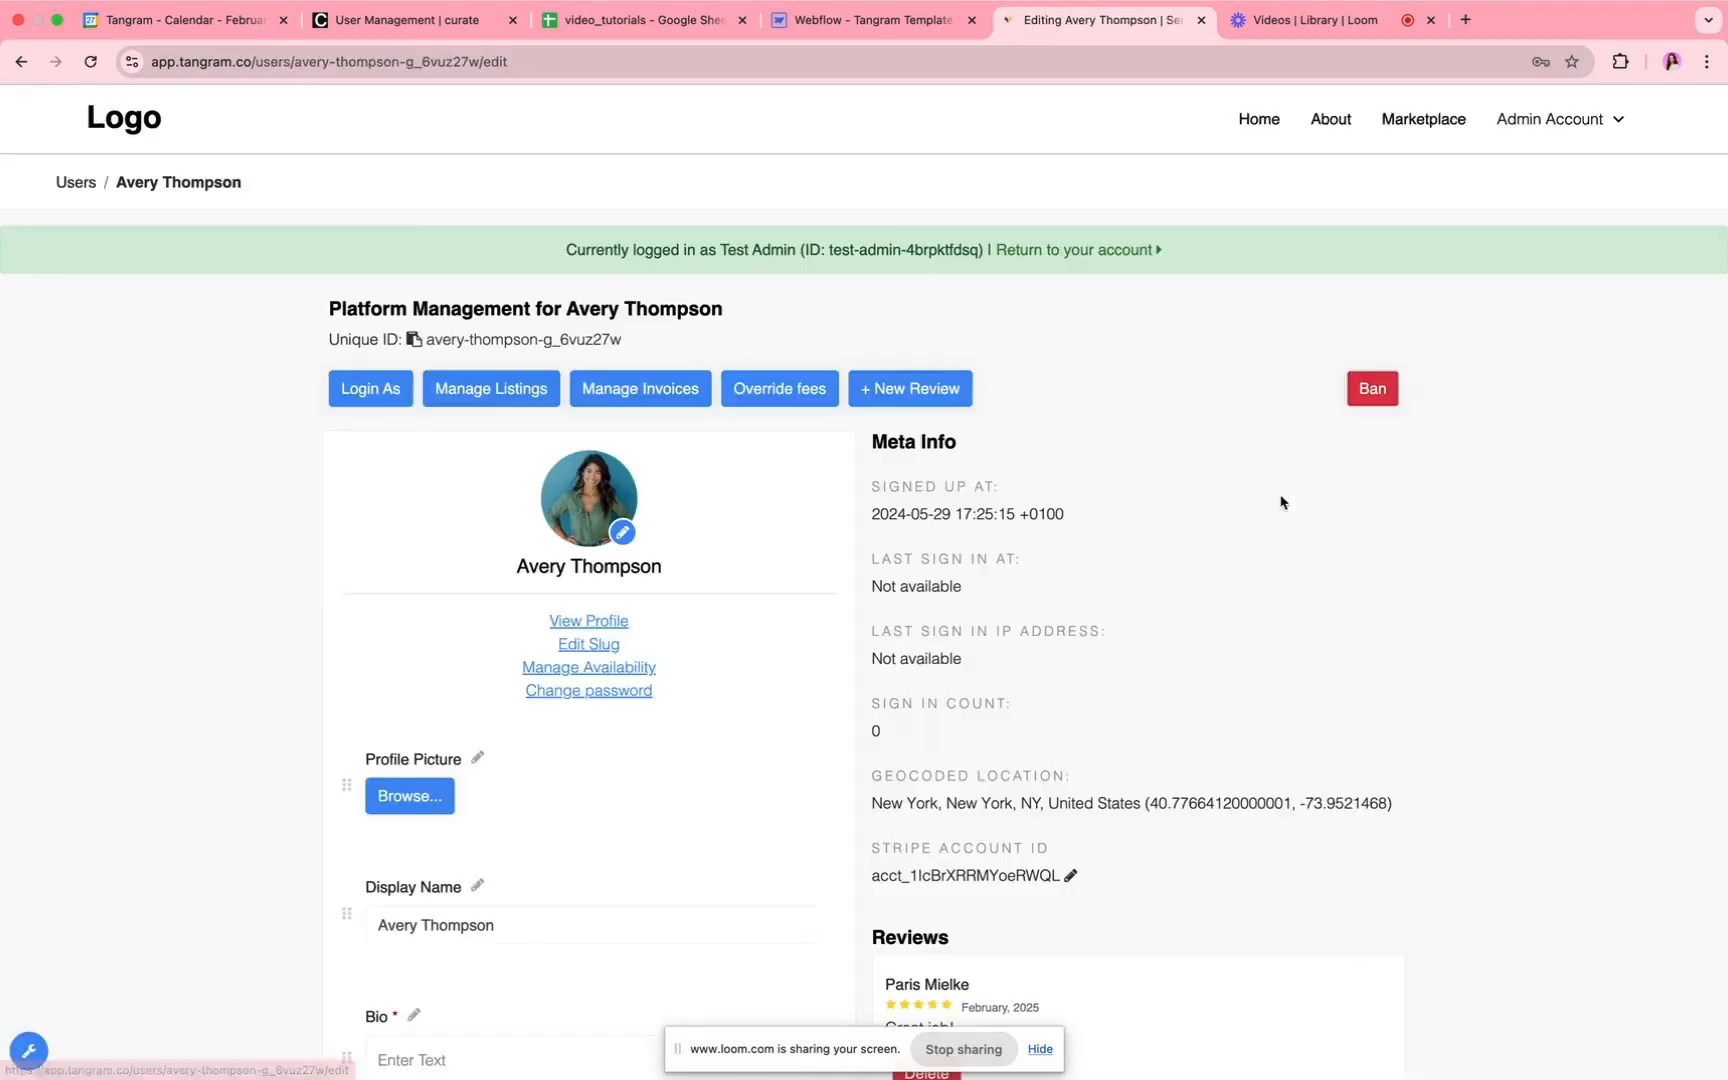
scroll(895, 656, "down", 3)
scroll(987, 822, "up", 3)
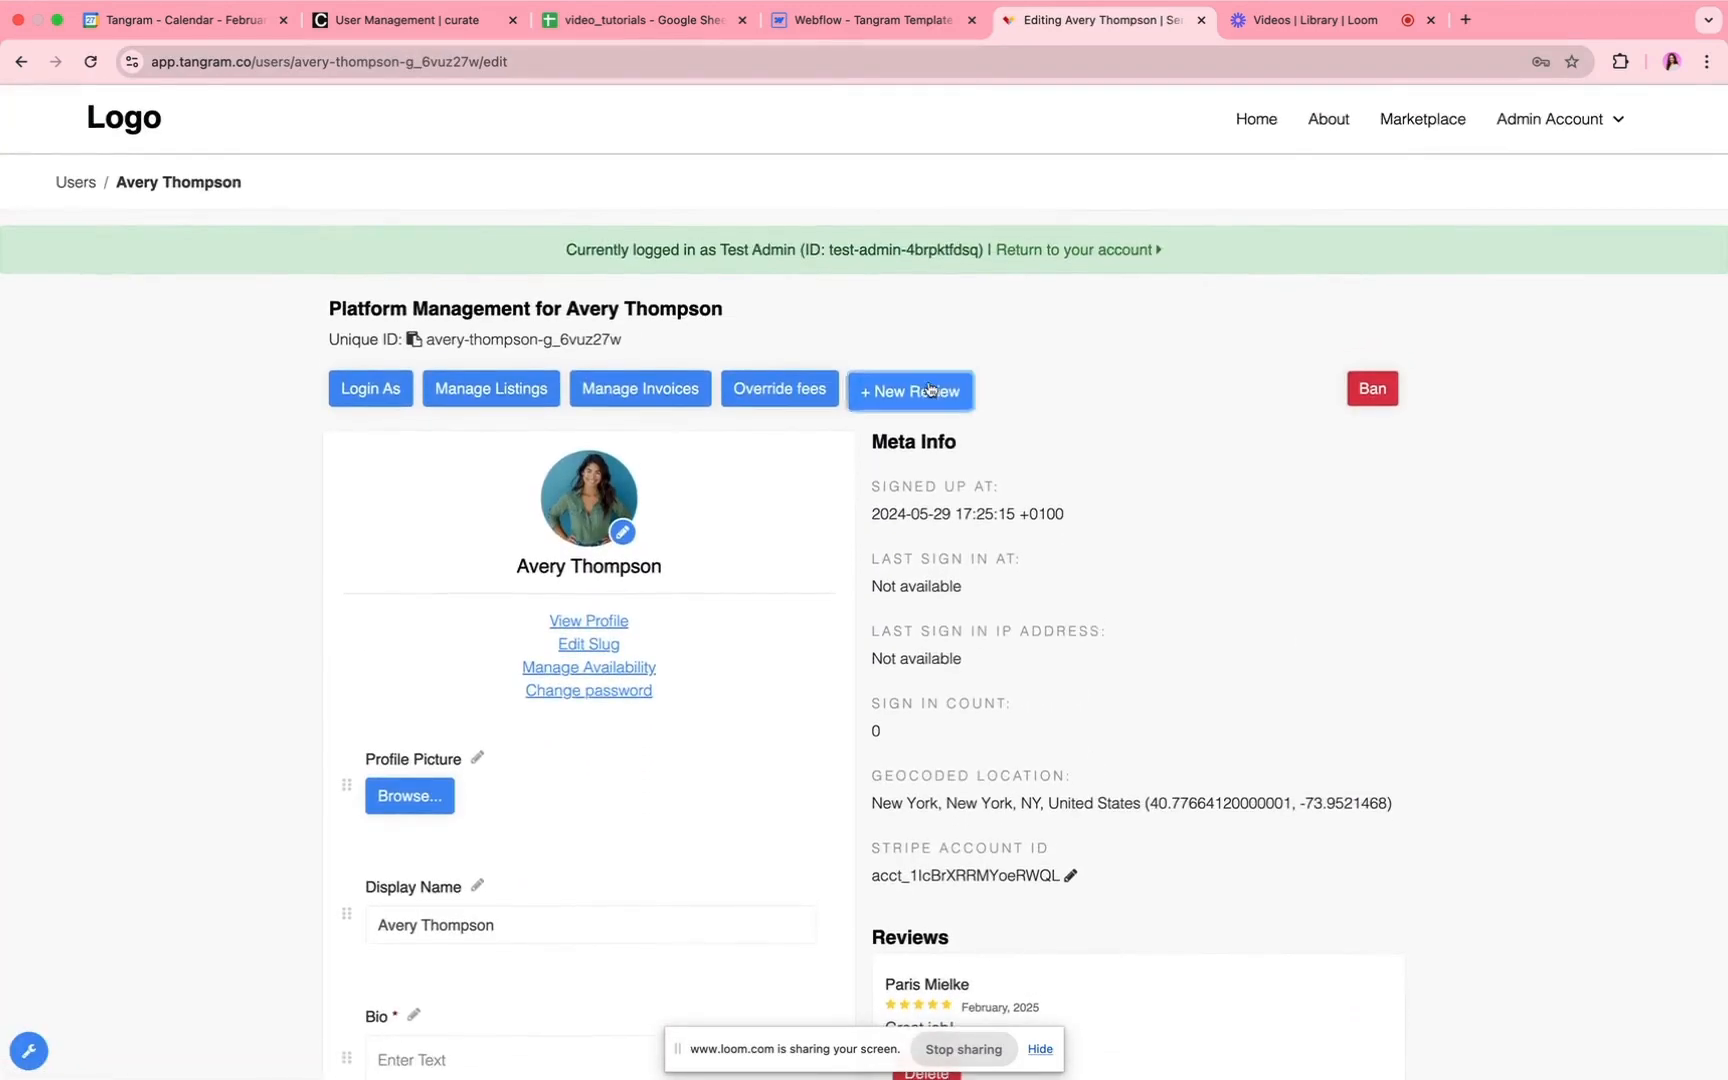
left_click(929, 389)
left_click(1070, 150)
Step: Open the service provider's public review form by replacing the last part of the management page's URL with review
left_click(538, 66)
left_click(577, 68)
key("BackSpace")
key("BackSpace")
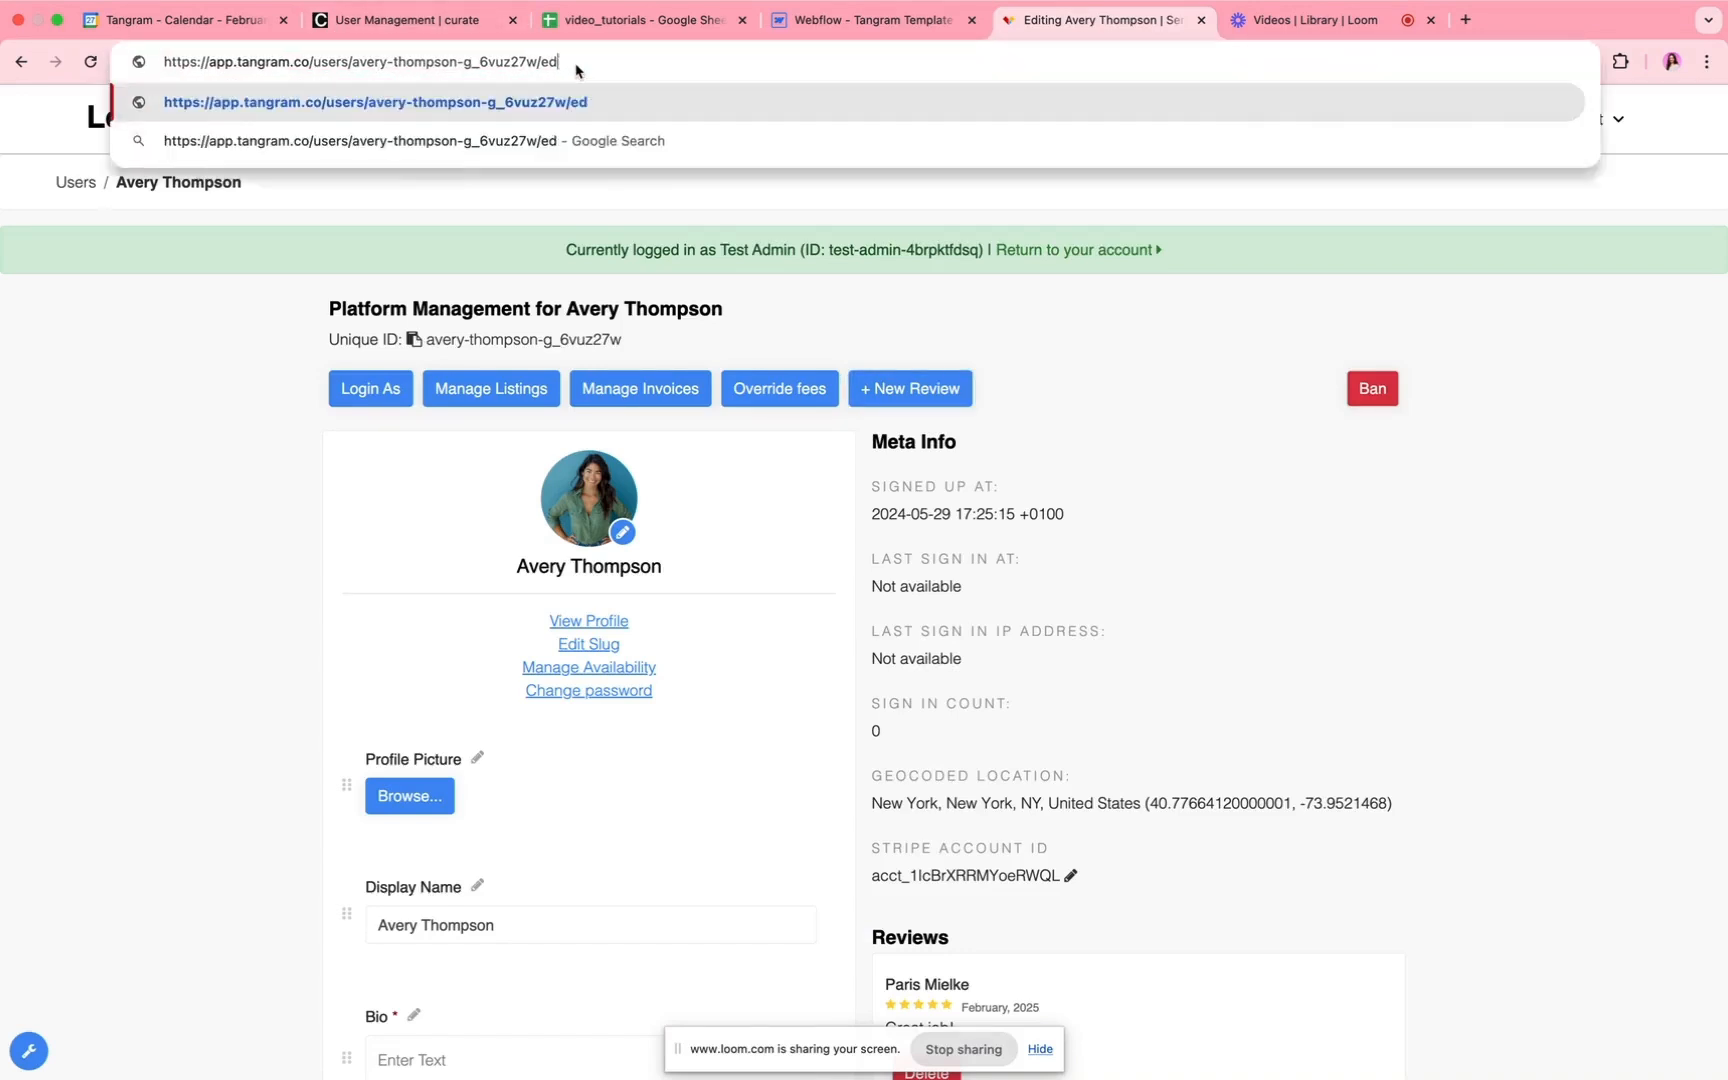
key("BackSpace")
key("BackSpace")
type("review")
key("Return")
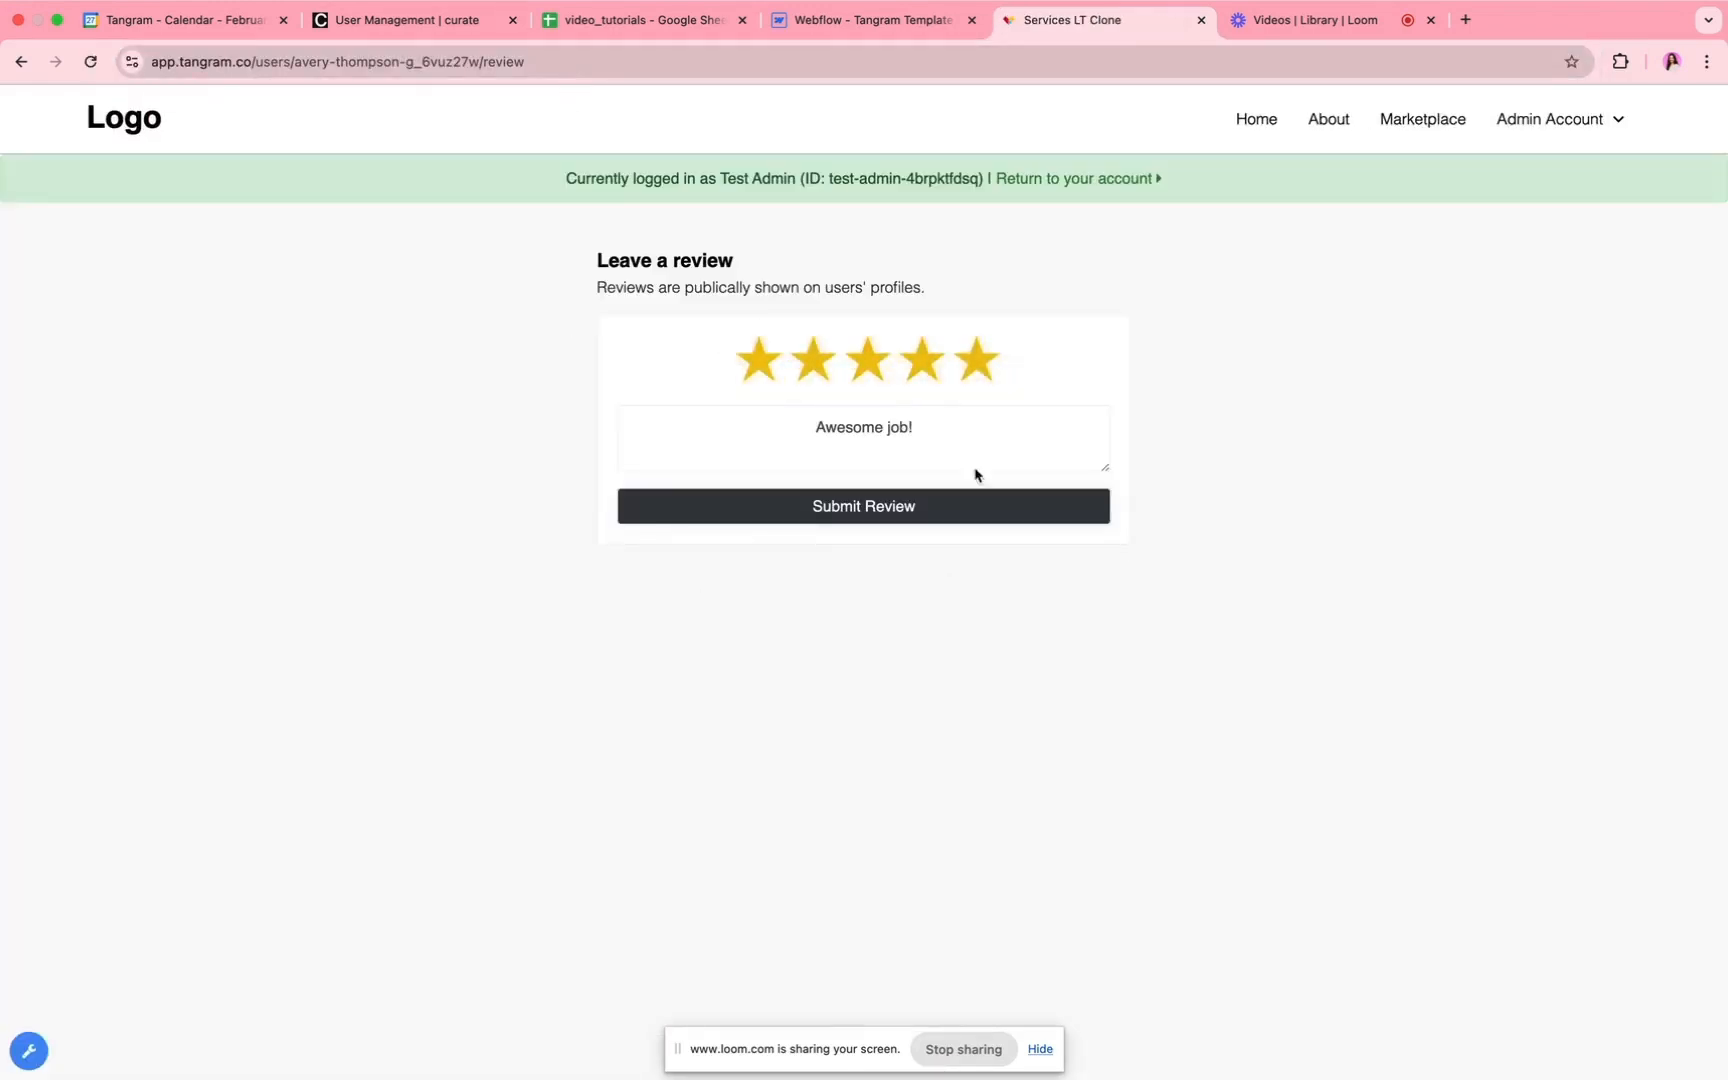